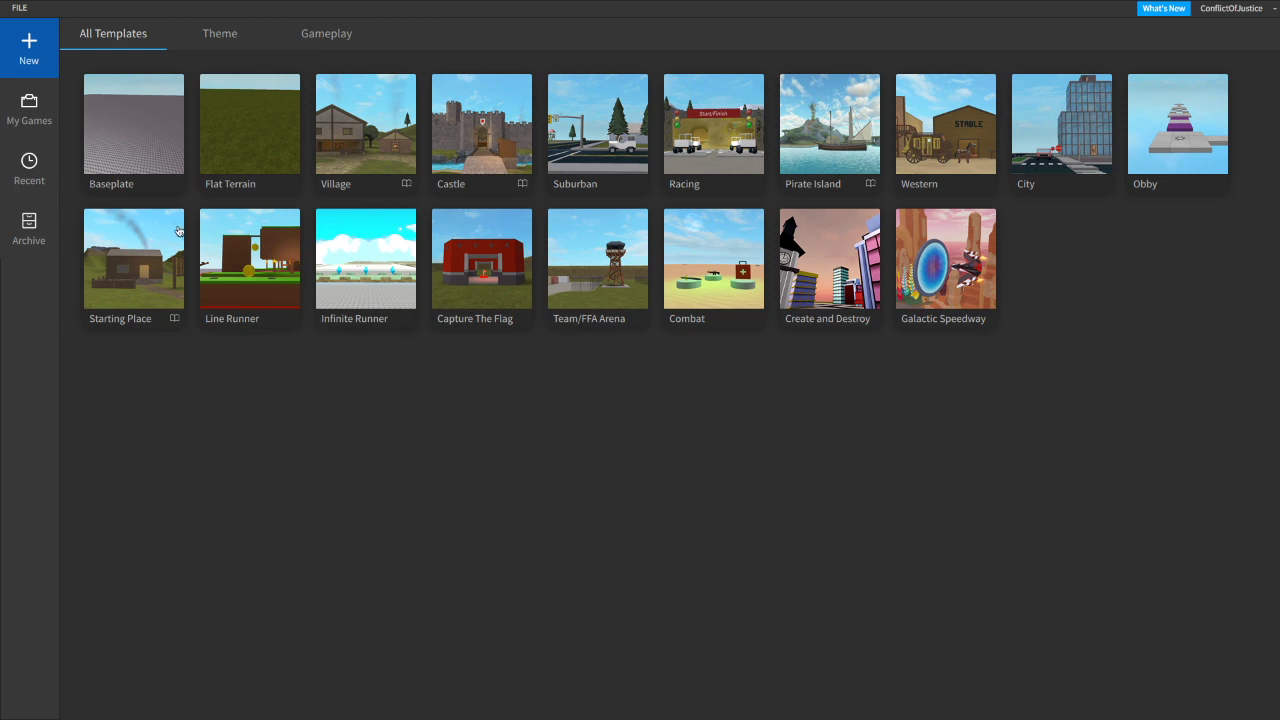
Create a new place from the Baseplate template.
{"action": "left_click", "coordinate": [135, 155]}
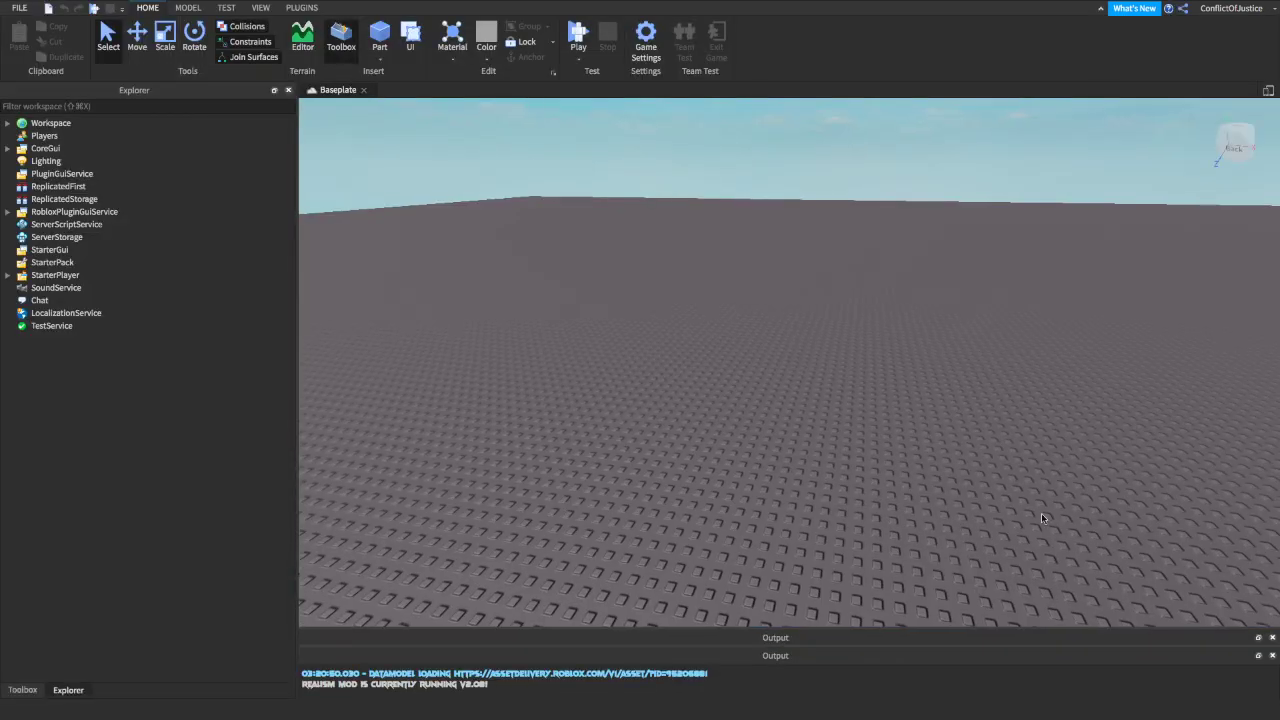
{"action": "right_click_drag", "start_coordinate": [624, 404], "coordinate": [620, 408]}
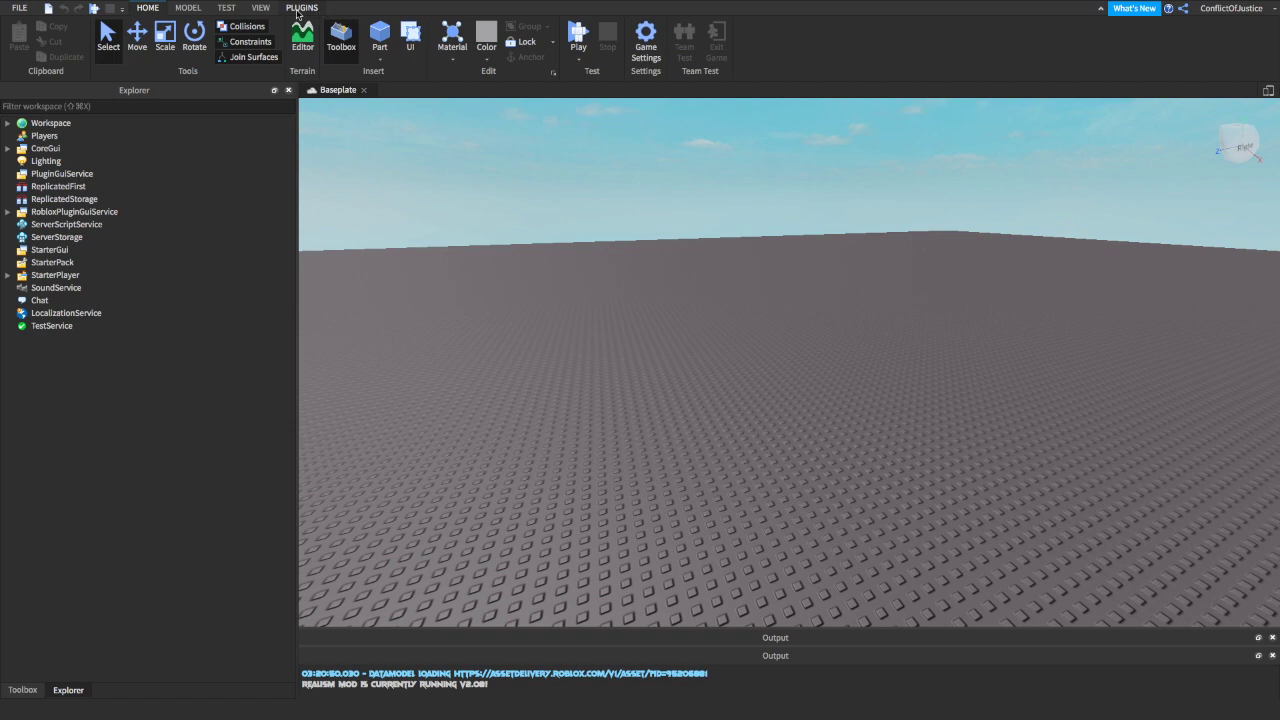
Insert an R15 Block Rig onto the baseplate with the Rig Builder.
{"action": "left_click", "coordinate": [307, 12]}
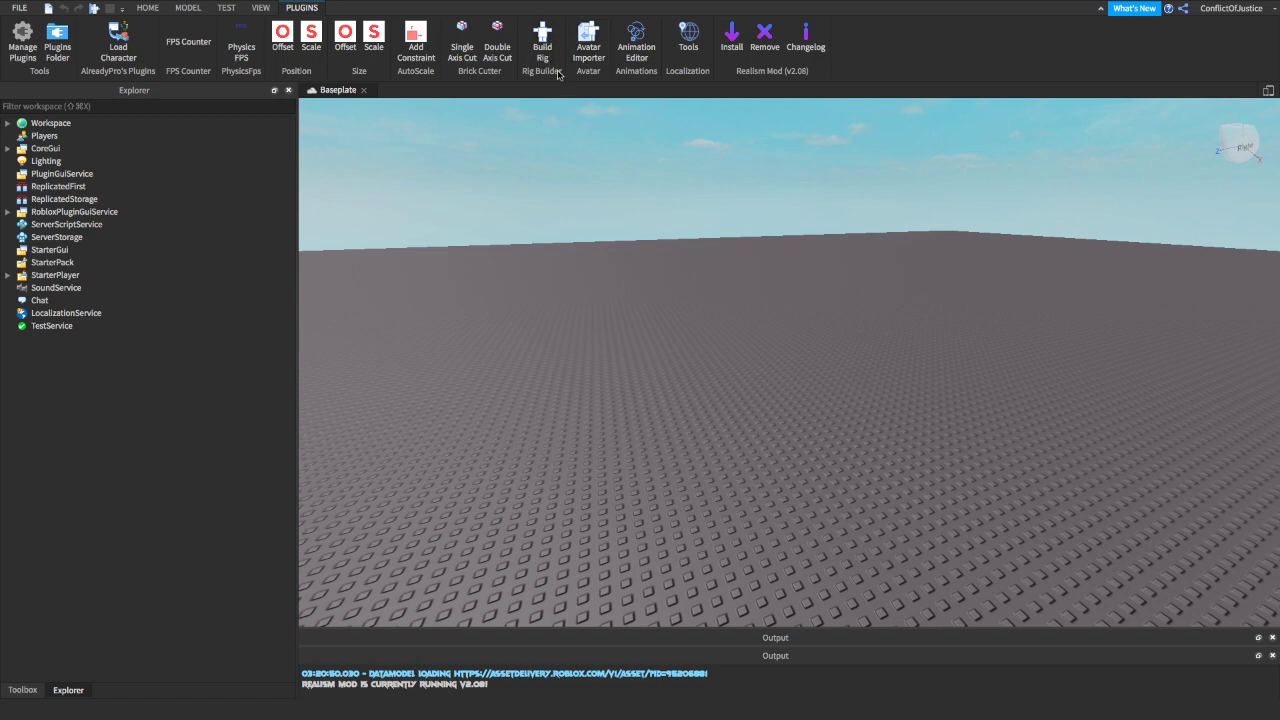
{"action": "left_click", "coordinate": [542, 42]}
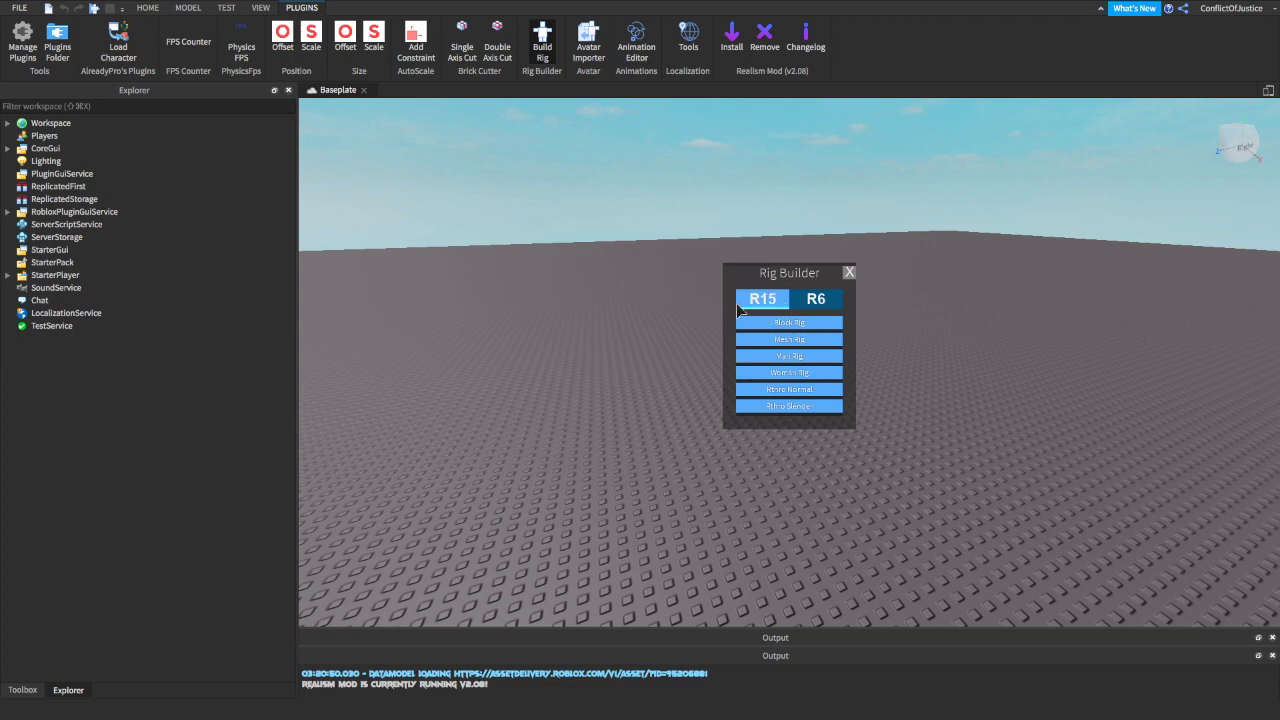
{"action": "left_click", "coordinate": [790, 323]}
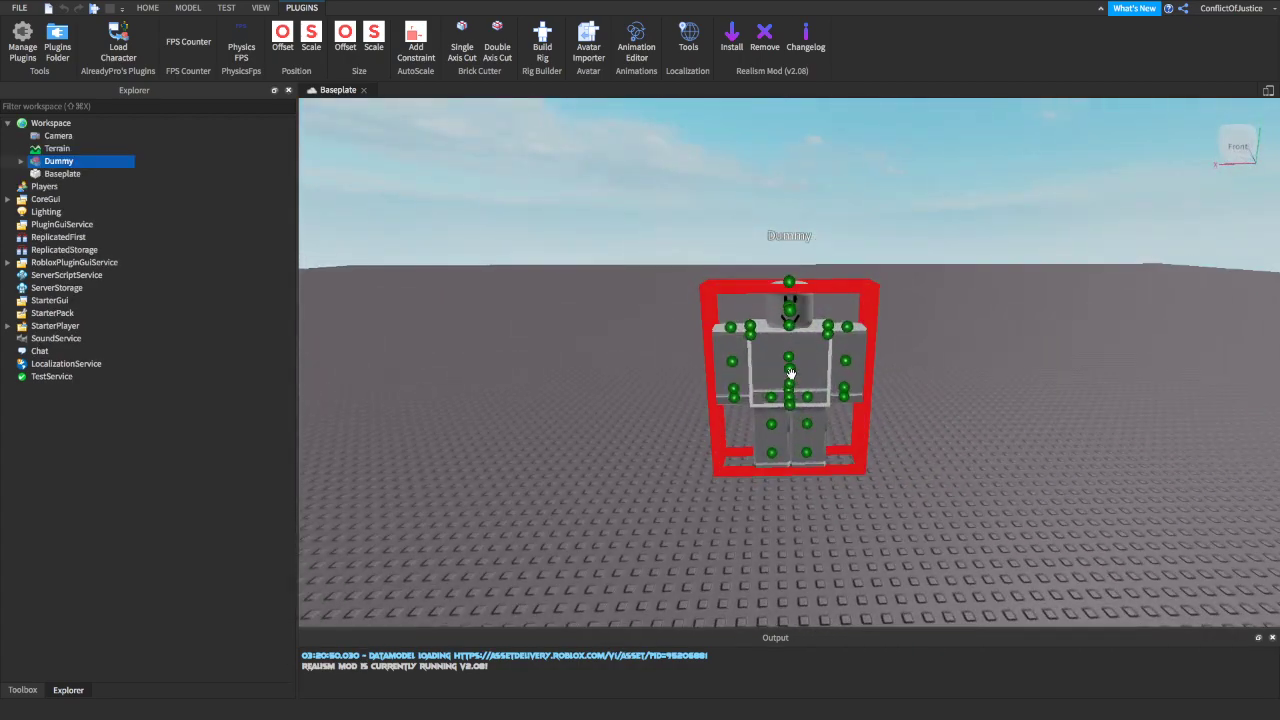
{"action": "right_click_drag", "start_coordinate": [1010, 364], "coordinate": [935, 376]}
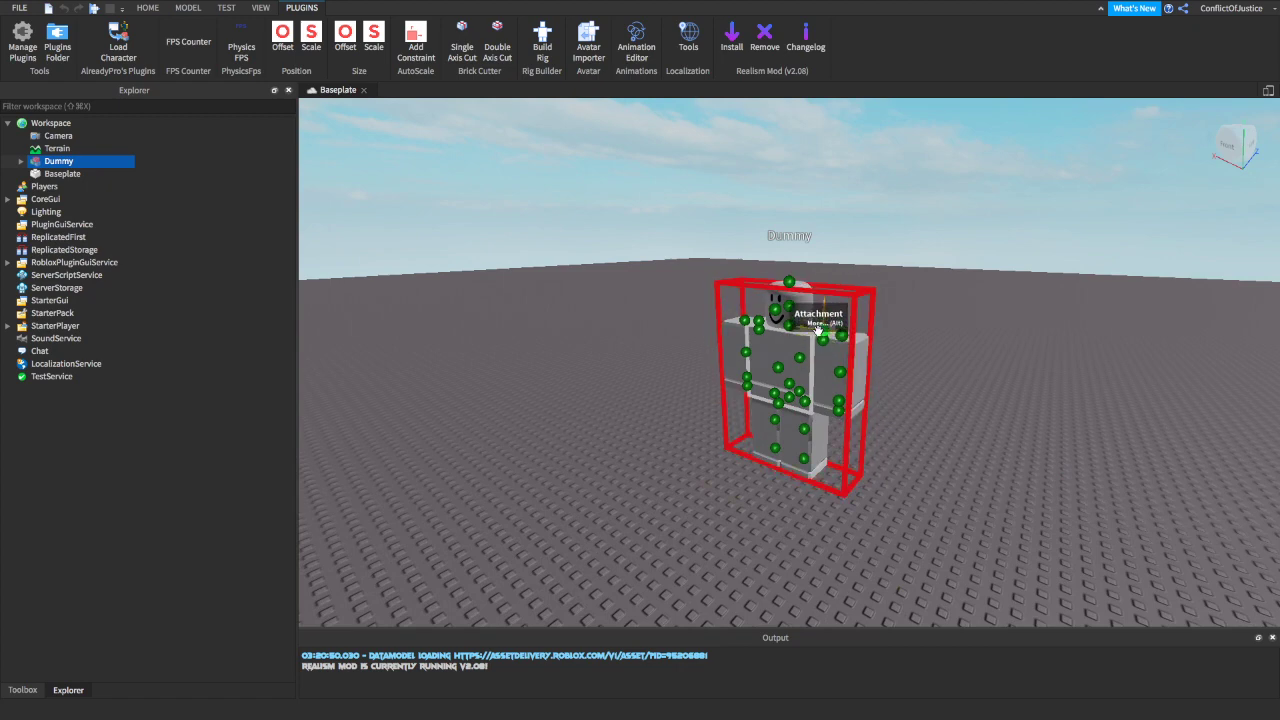
{"action": "right_click_drag", "start_coordinate": [980, 427], "coordinate": [922, 435]}
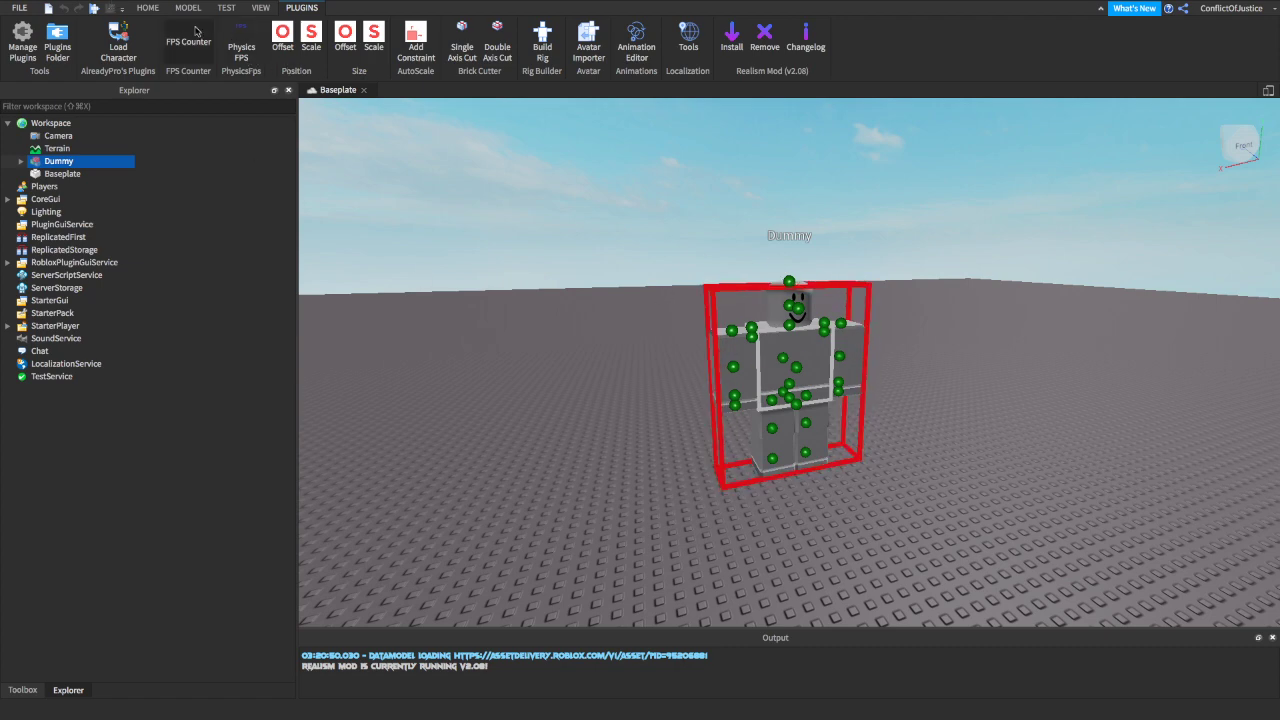
Check the avatar type in the Avatar section of the game settings, and close the settings without saving.
{"action": "left_click", "coordinate": [148, 8]}
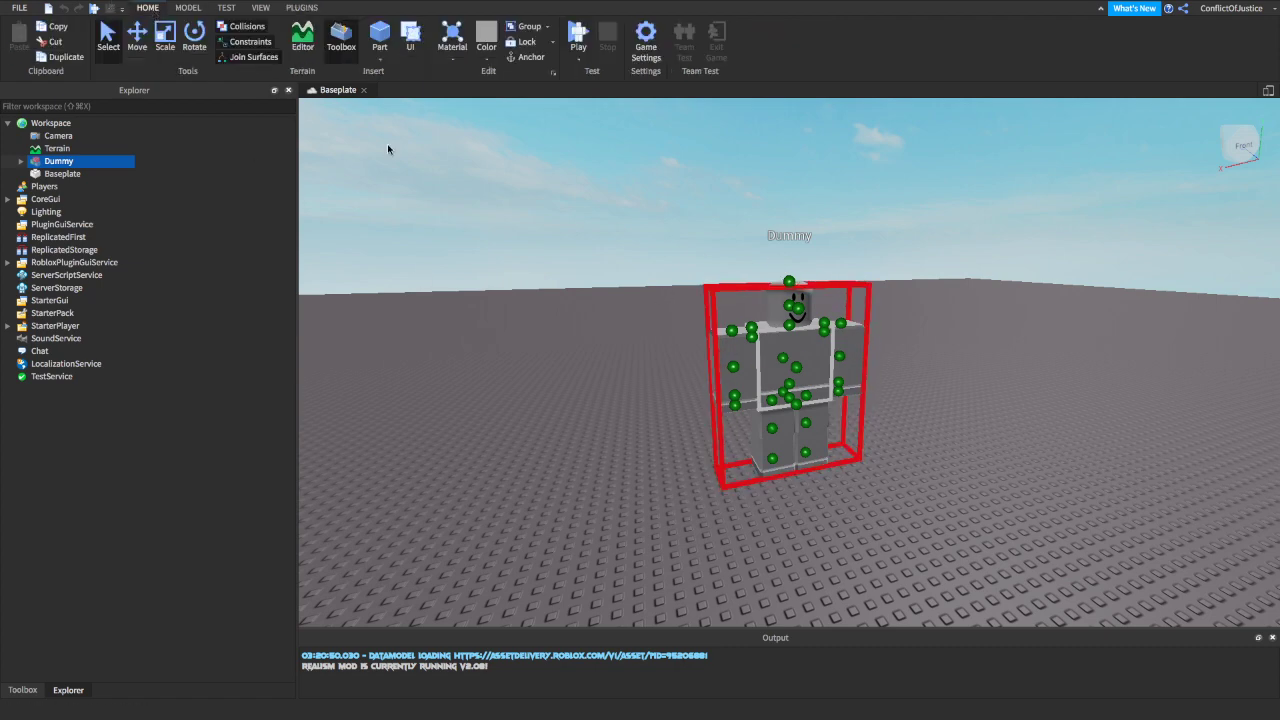
{"action": "left_click", "coordinate": [646, 45]}
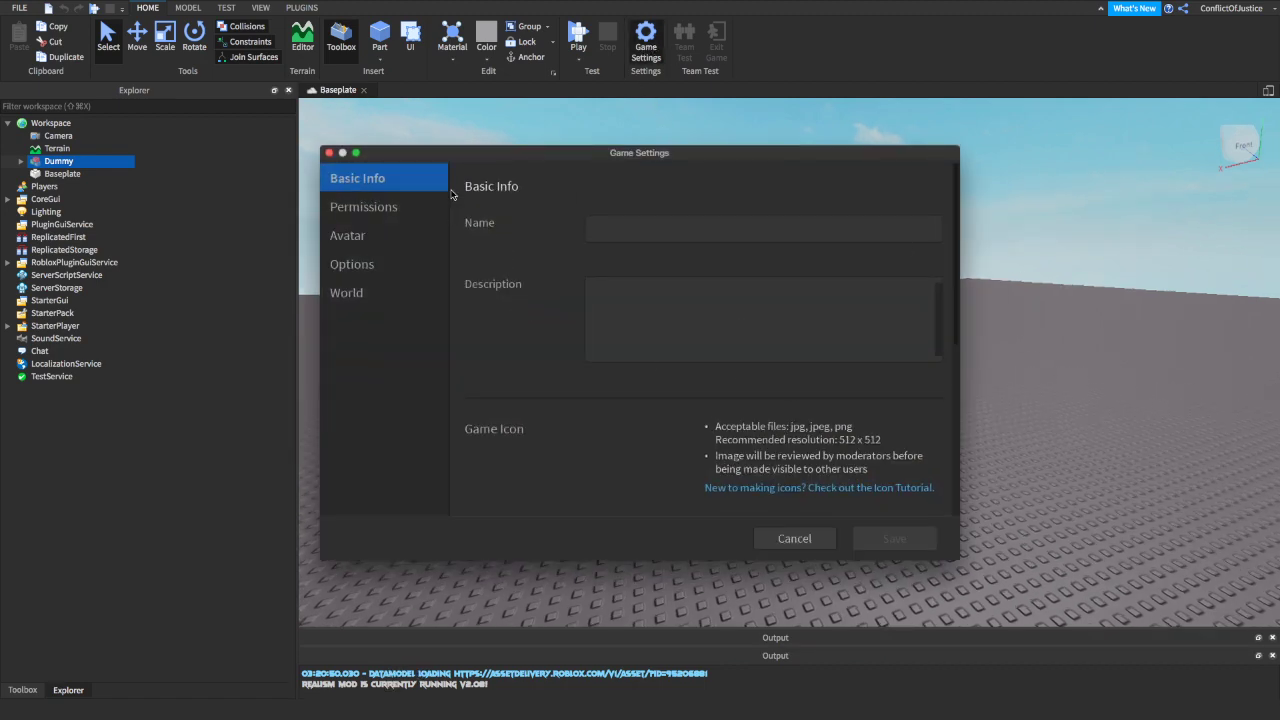
{"action": "left_click", "coordinate": [364, 240]}
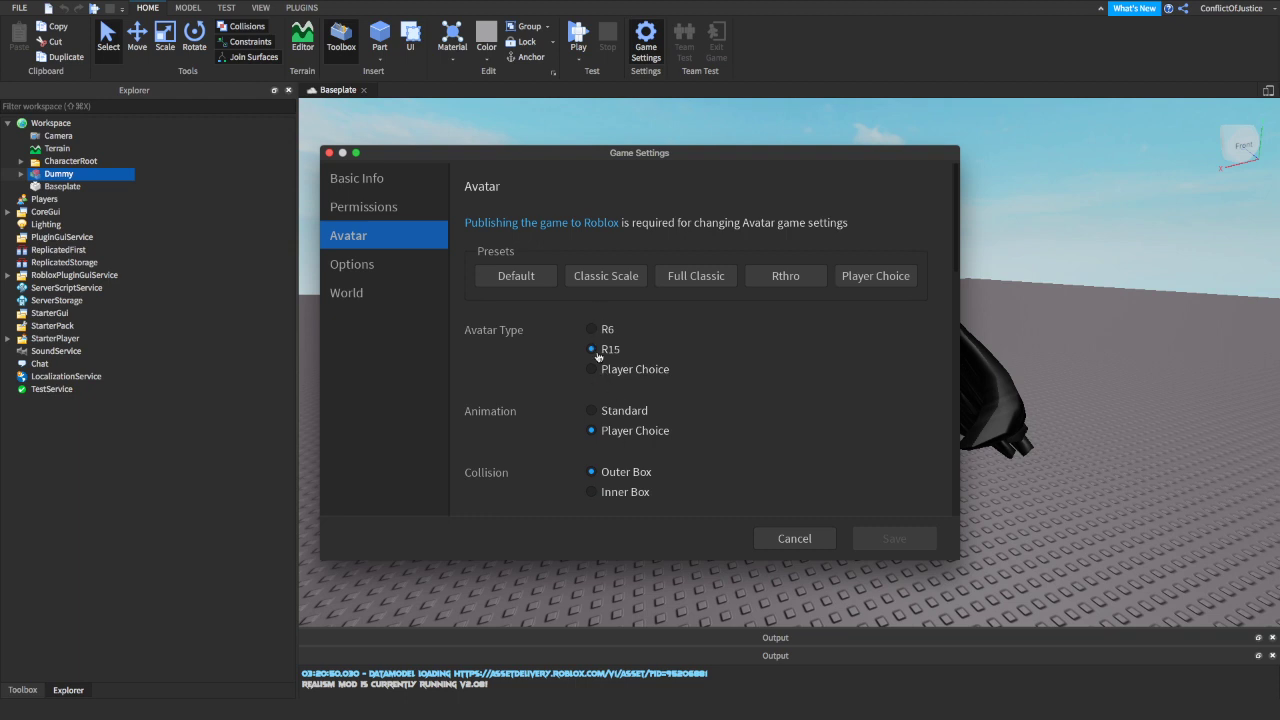
{"action": "left_click", "coordinate": [812, 538]}
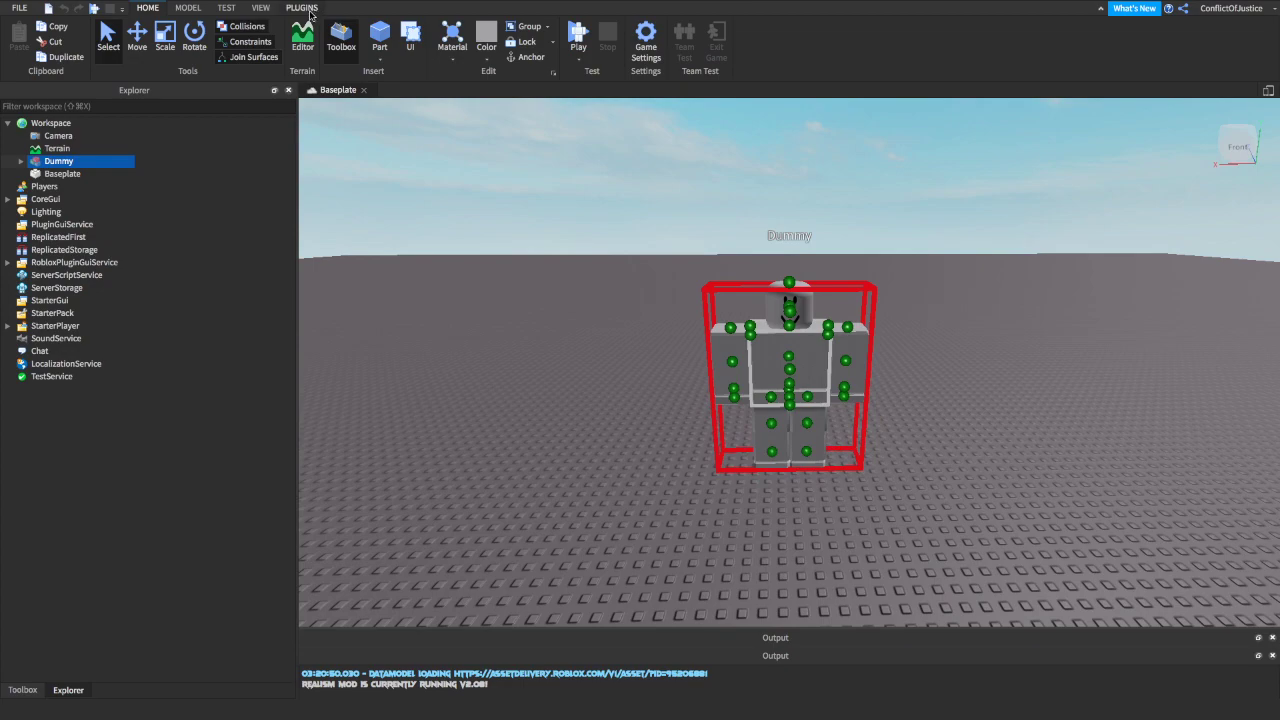
Start the Animation Editor on the Dummy rig and create an animation under the default name Untitled Animation Clip.
{"action": "left_click", "coordinate": [302, 9]}
{"action": "right_click_drag", "start_coordinate": [640, 330], "coordinate": [818, 335]}
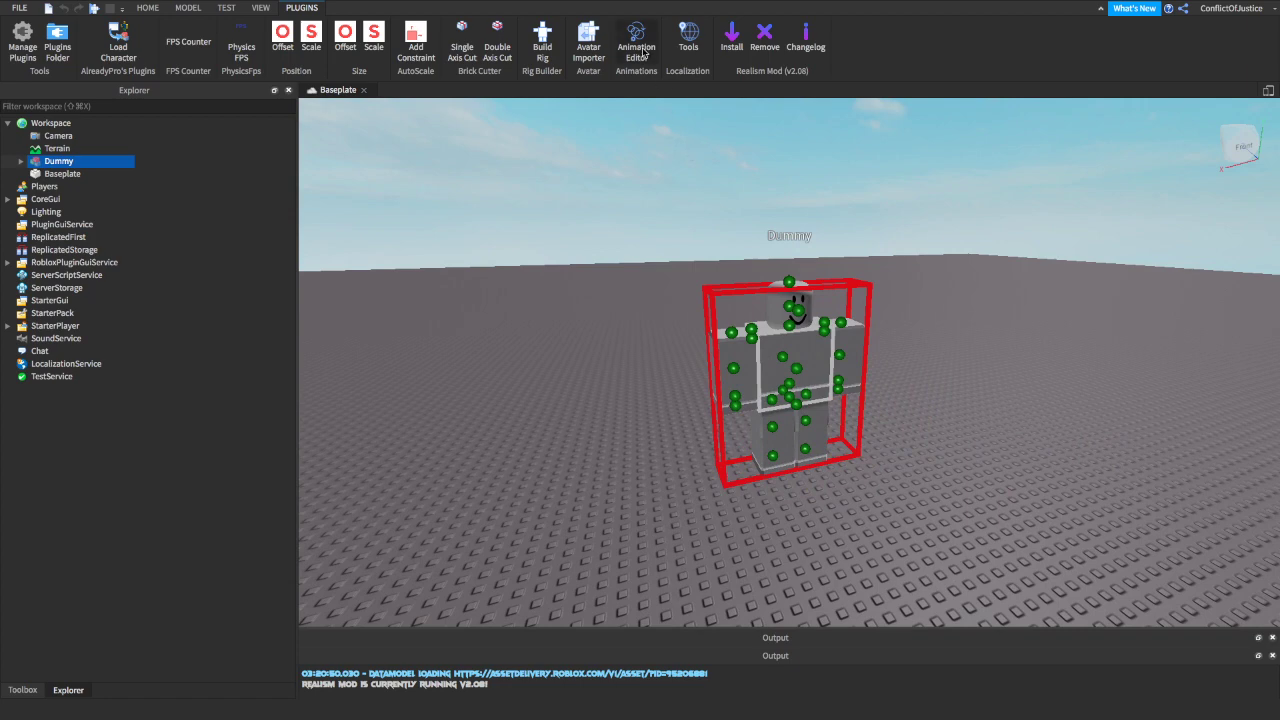
{"action": "left_click", "coordinate": [640, 52]}
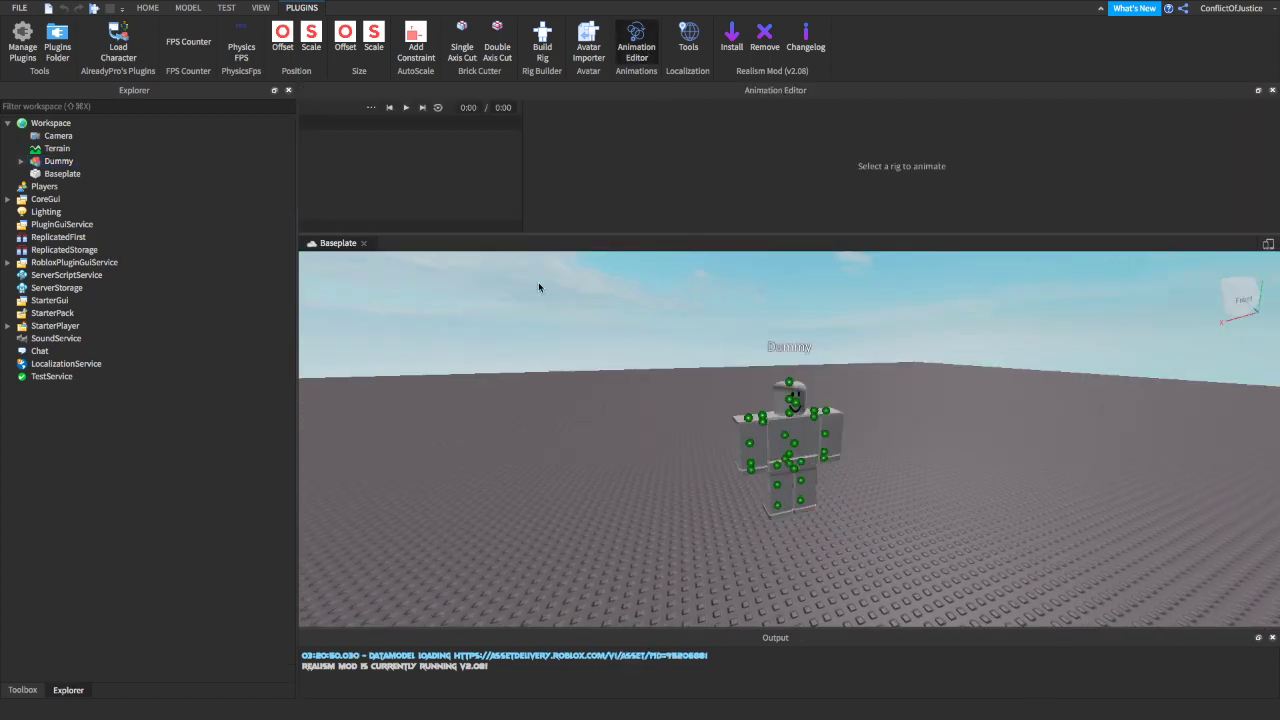
{"action": "right_click_drag", "start_coordinate": [957, 289], "coordinate": [957, 289]}
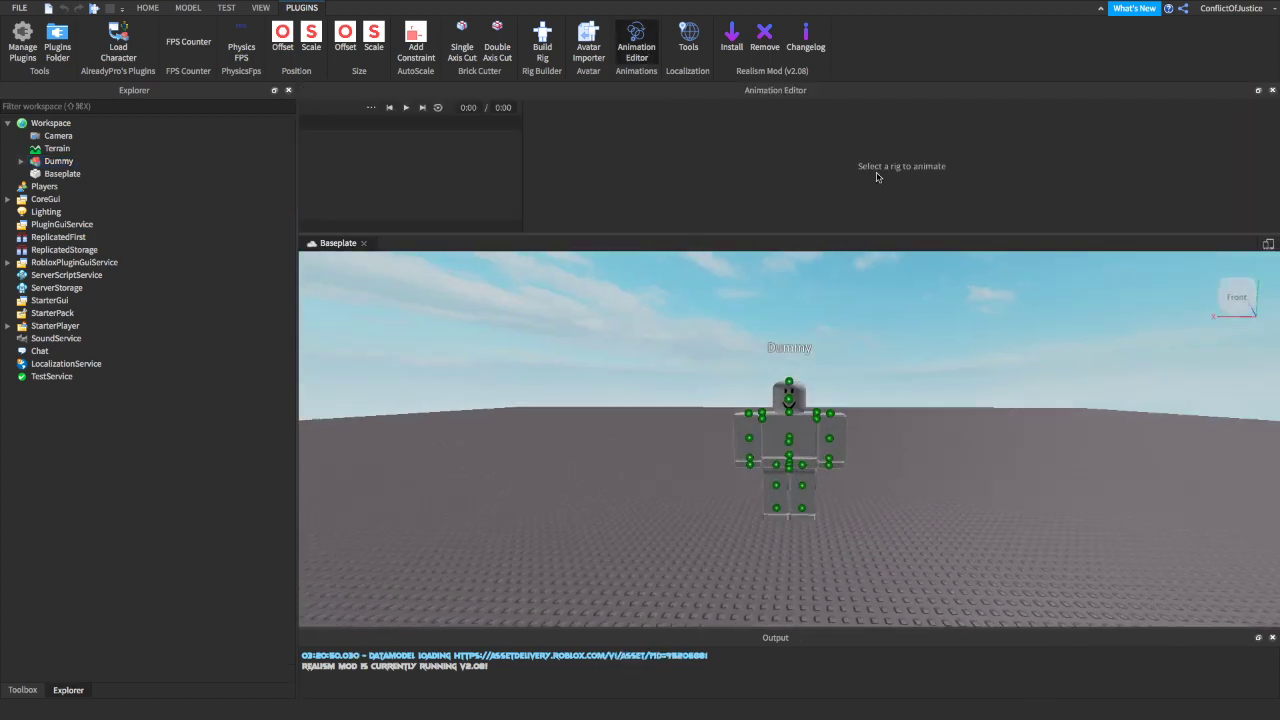
{"action": "left_click", "coordinate": [803, 435]}
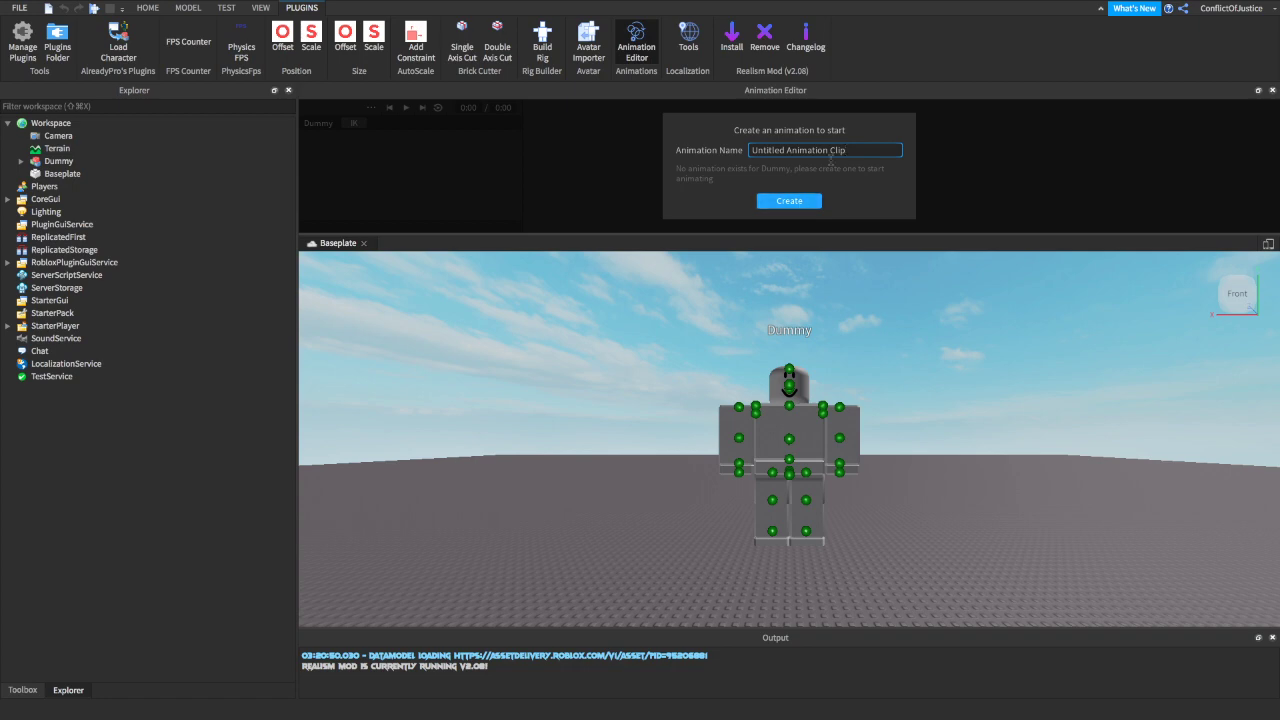
{"action": "left_click", "coordinate": [788, 201]}
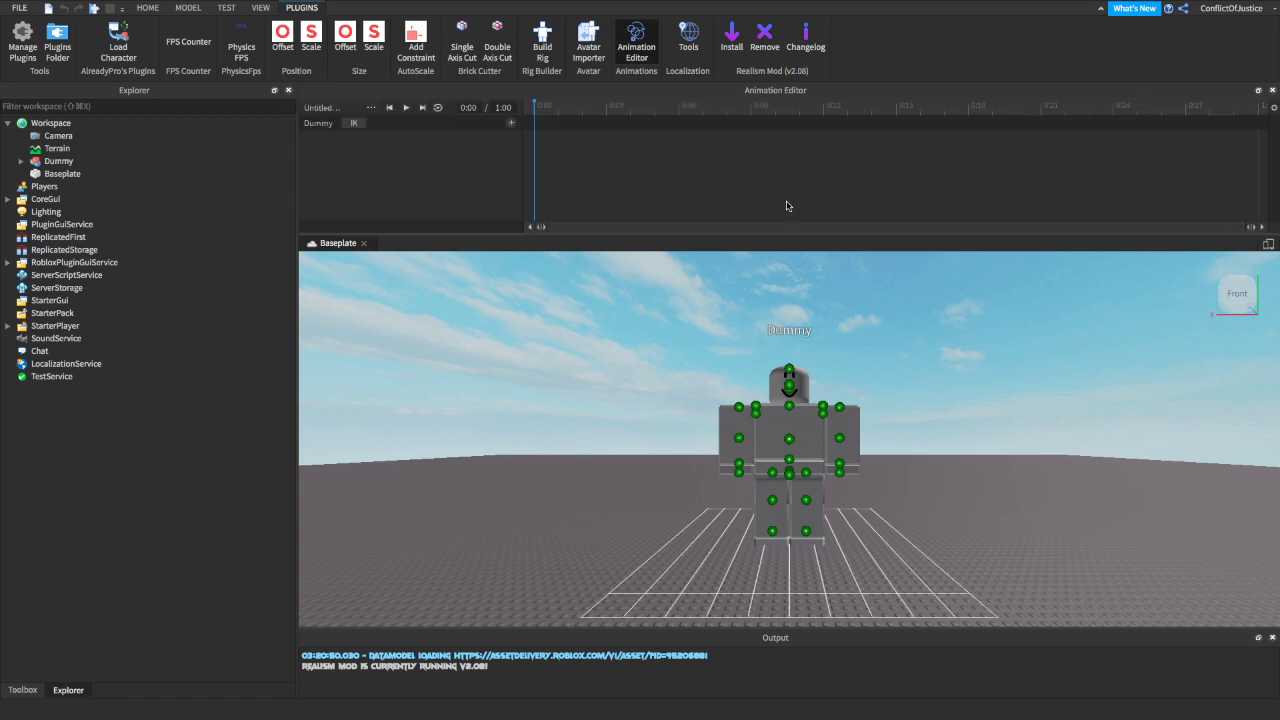
Rotate the Dummy's right upper arm forward and up above the shoulder at frame 0:00.
{"action": "right_click_drag", "start_coordinate": [903, 346], "coordinate": [904, 351]}
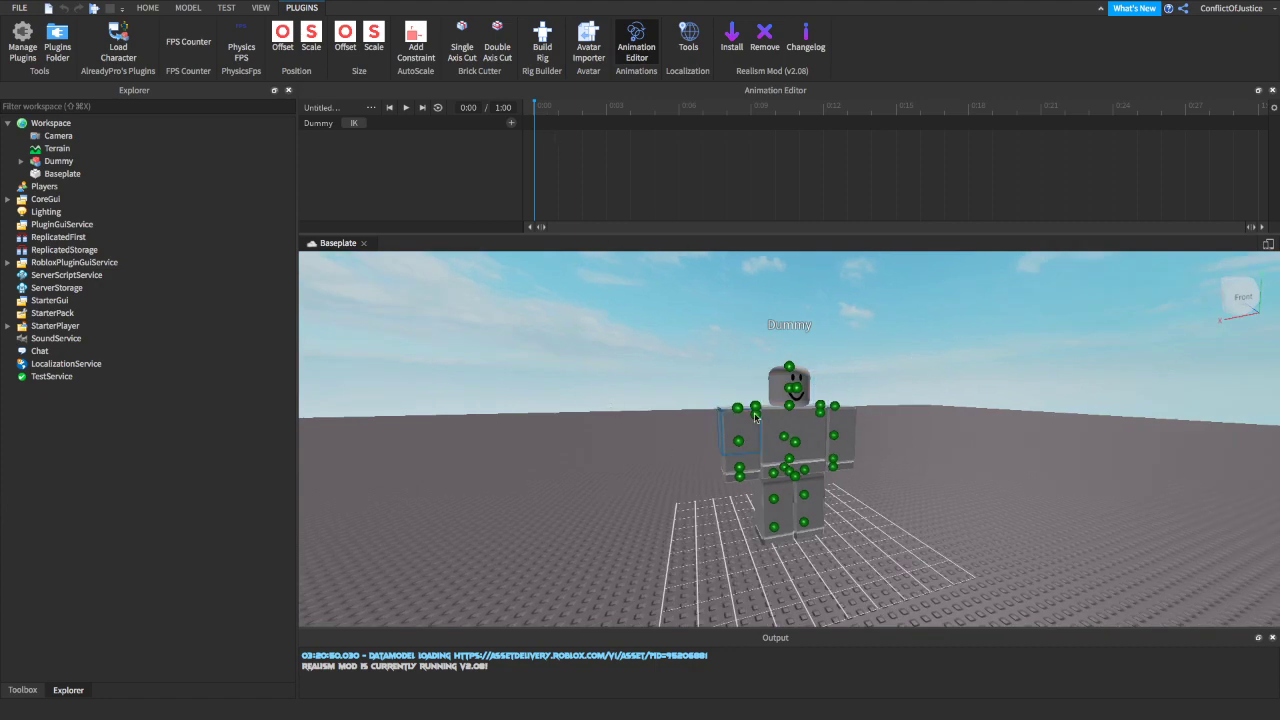
{"action": "right_click_drag", "start_coordinate": [884, 315], "coordinate": [884, 315]}
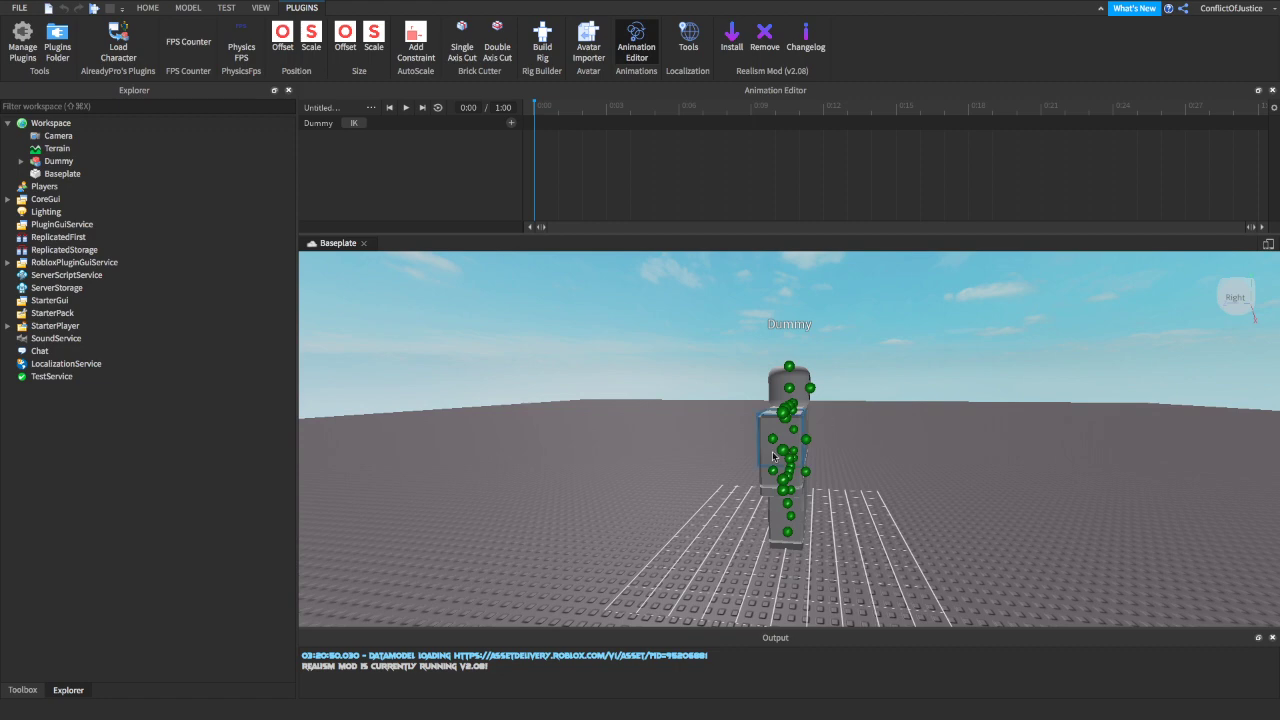
{"action": "left_click", "coordinate": [807, 437]}
{"action": "right_click_drag", "start_coordinate": [843, 429], "coordinate": [842, 428]}
{"action": "left_click_drag", "start_coordinate": [902, 415], "coordinate": [586, 286]}
Rotate the Dummy's left upper arm forward and up at frame 0:00 to match the raised right arm.
{"action": "right_click_drag", "start_coordinate": [920, 364], "coordinate": [920, 364]}
{"action": "scroll", "coordinate": [948, 455], "scroll_direction": "up", "scroll_amount": 3}
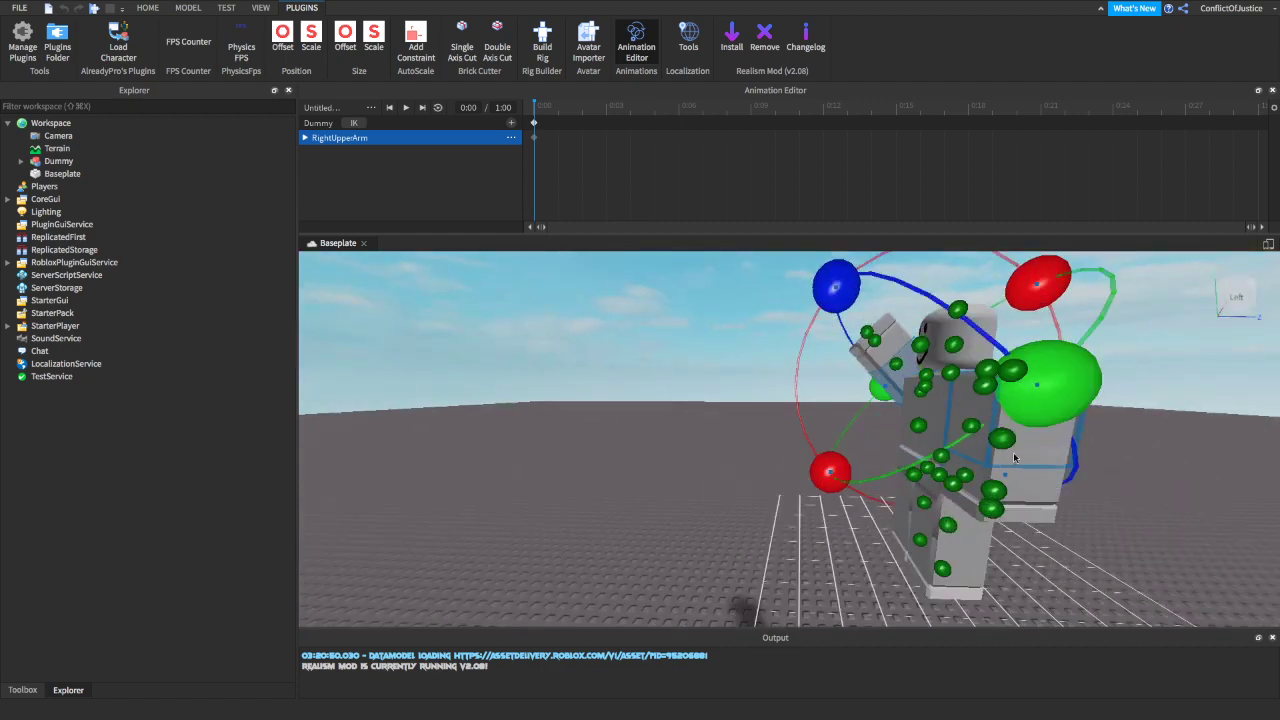
{"action": "scroll", "coordinate": [940, 452], "scroll_direction": "down", "scroll_amount": 4}
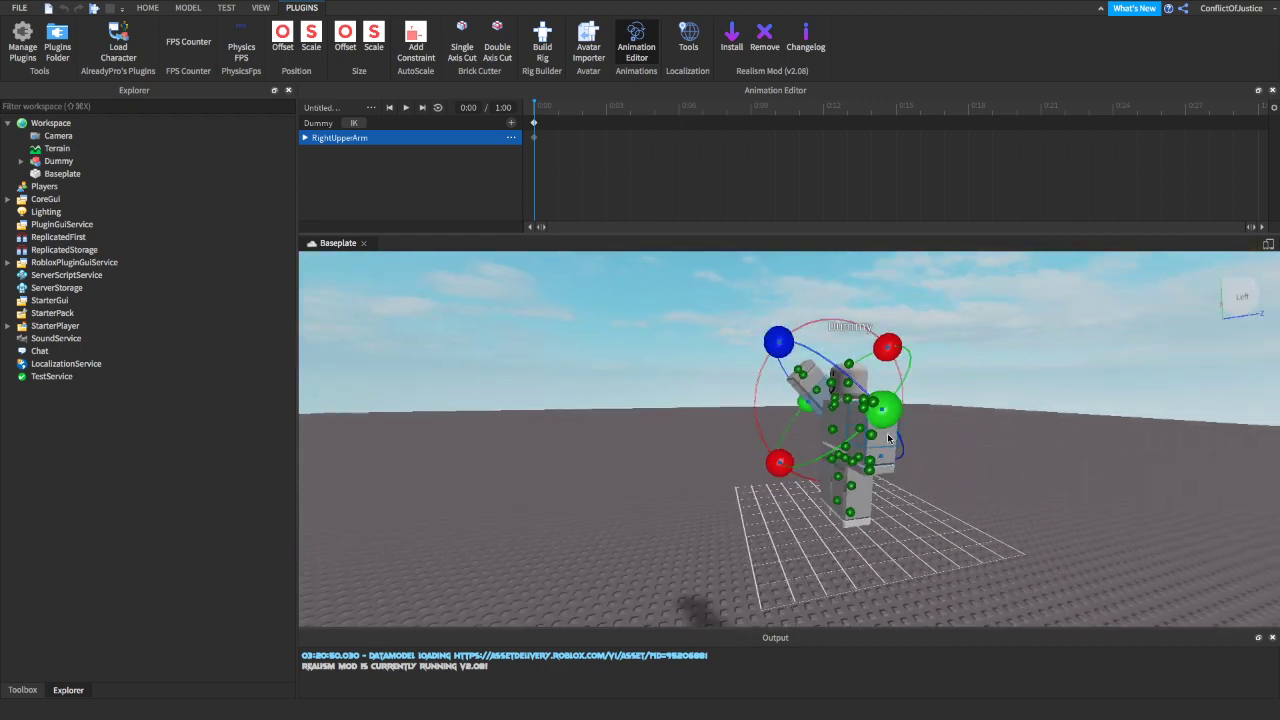
{"action": "left_click", "coordinate": [888, 436]}
{"action": "left_click_drag", "start_coordinate": [765, 409], "coordinate": [1008, 331]}
{"action": "right_click_drag", "start_coordinate": [1009, 333], "coordinate": [1009, 333]}
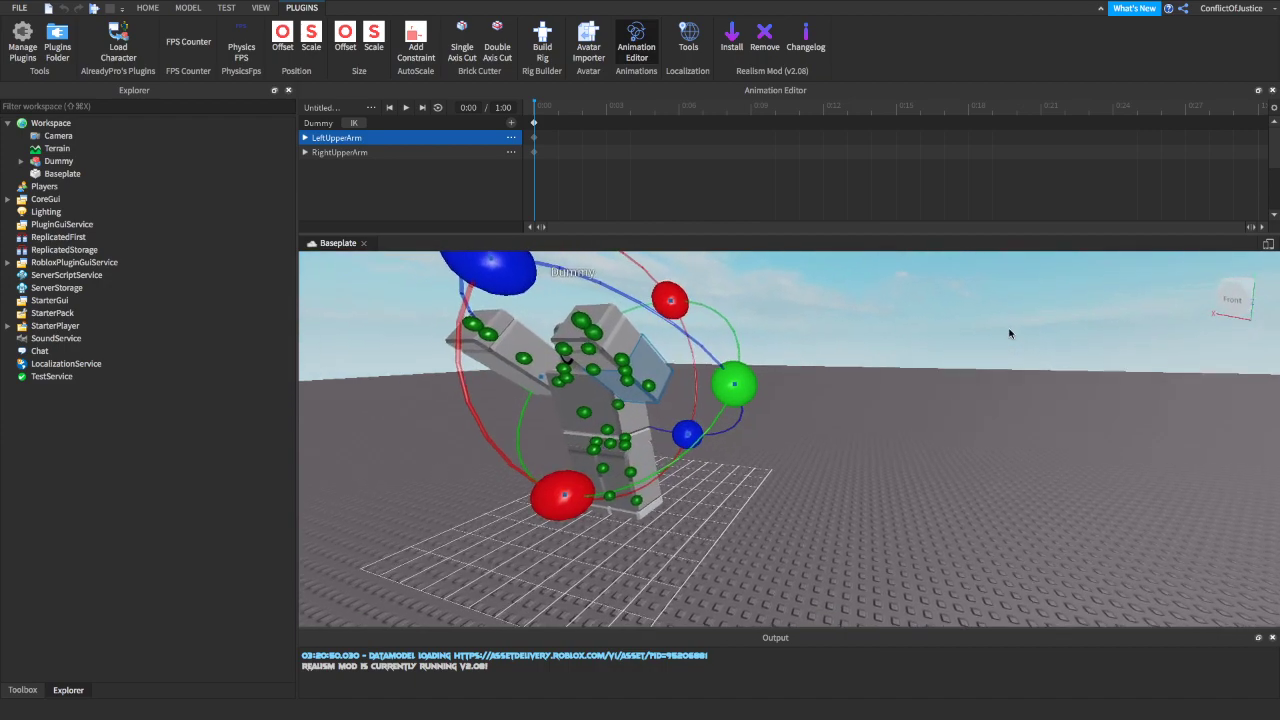
{"action": "key", "text": "w"}
{"action": "key", "text": "s"}
{"action": "key", "text": "a"}
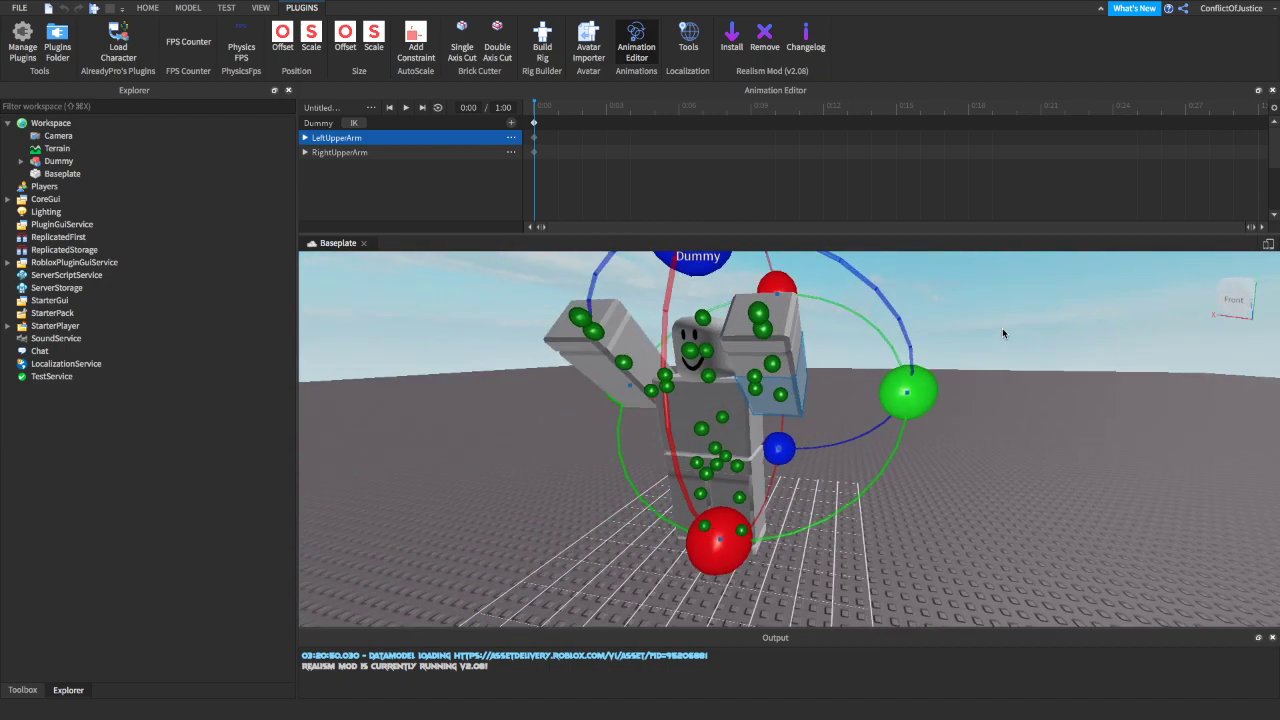
{"action": "key", "text": "s"}
{"action": "right_click_drag", "start_coordinate": [886, 406], "coordinate": [886, 406]}
{"action": "key", "text": "w"}
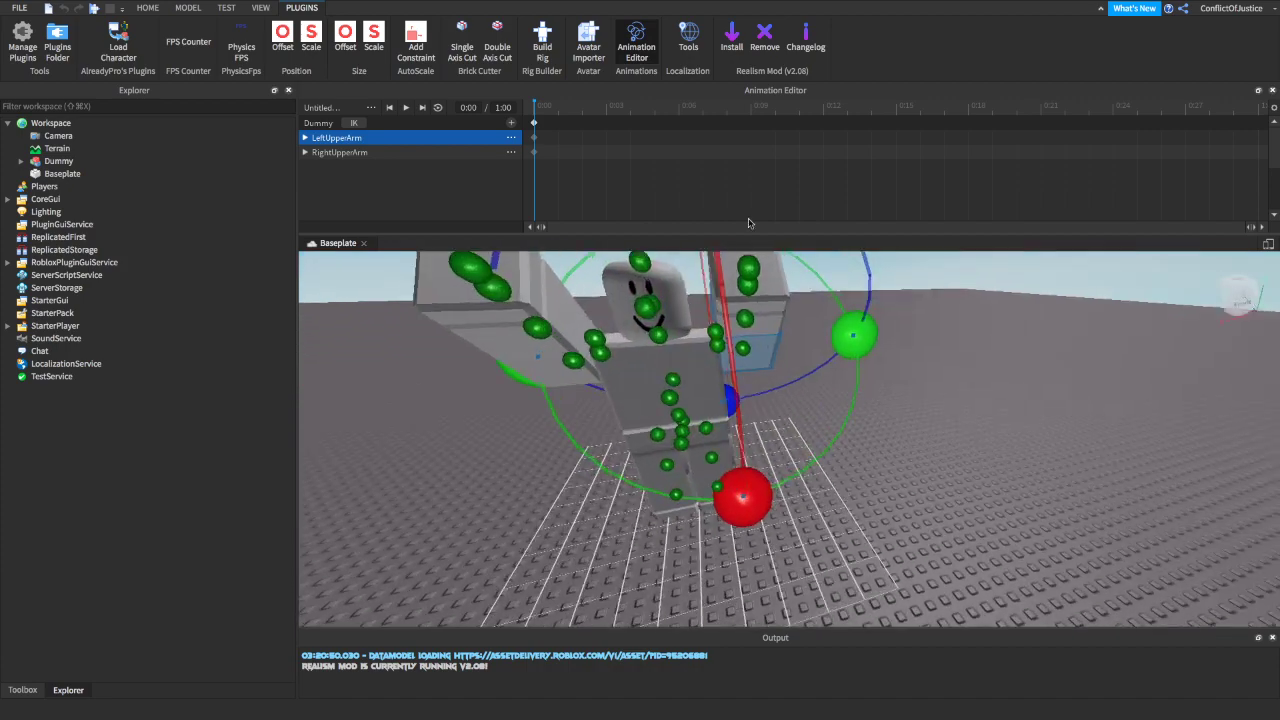
Move the playhead to 0:03 and move the lower torso straight up to lift the whole rig off the ground.
{"action": "left_click", "coordinate": [606, 109]}
{"action": "key", "text": "s"}
{"action": "right_click_drag", "start_coordinate": [1016, 299], "coordinate": [1018, 301]}
{"action": "key", "text": "w"}
{"action": "scroll", "coordinate": [1017, 301], "scroll_direction": "up", "scroll_amount": 8}
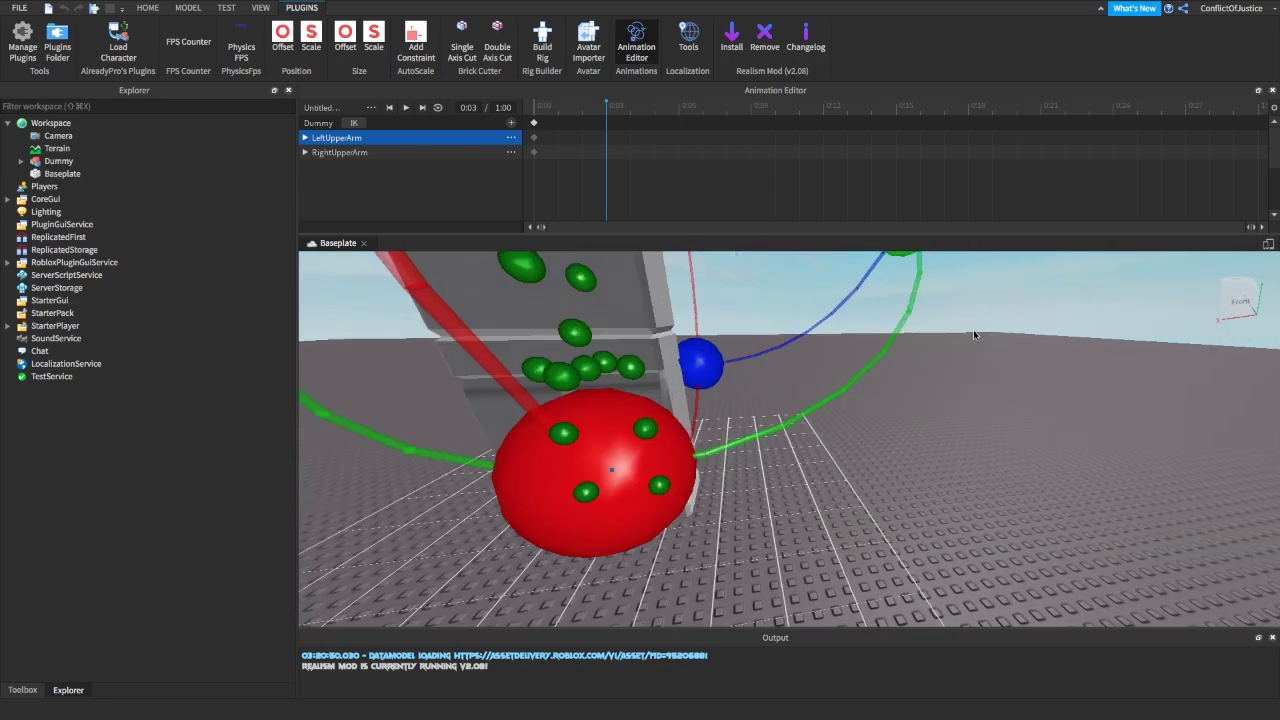
{"action": "scroll", "coordinate": [975, 335], "scroll_direction": "down", "scroll_amount": 8}
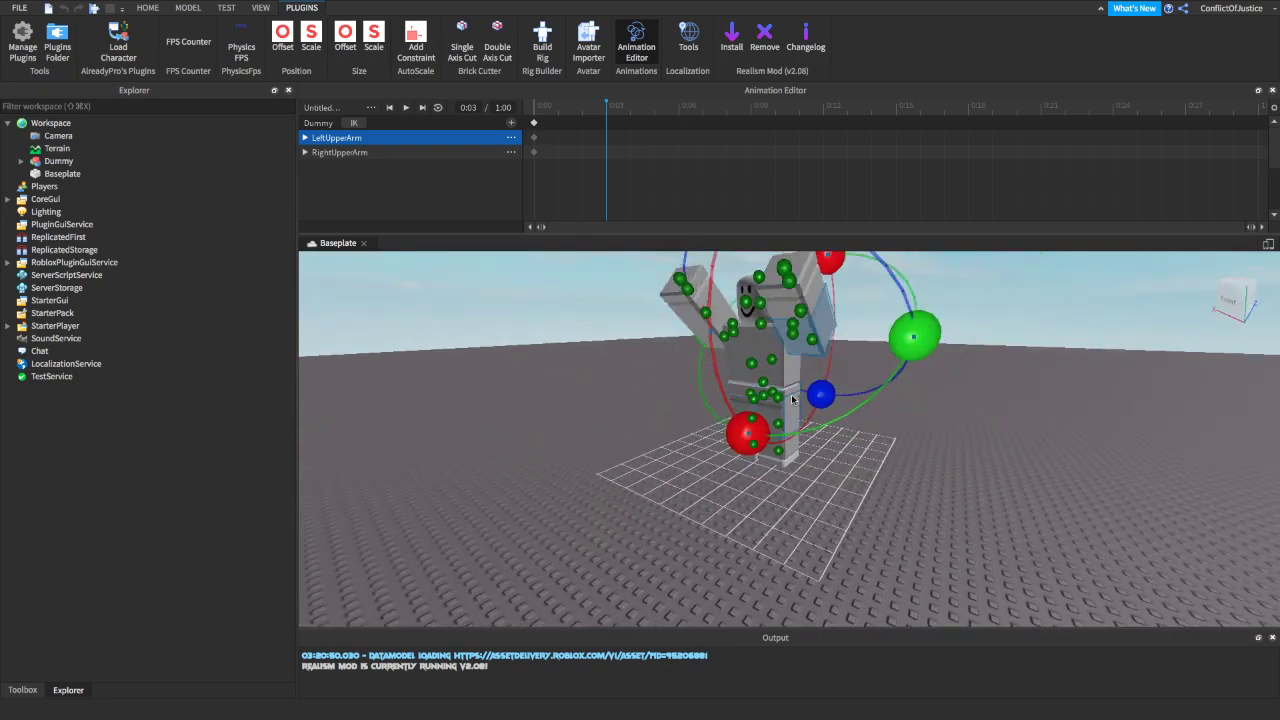
{"action": "scroll", "coordinate": [790, 396], "scroll_direction": "up", "scroll_amount": 6}
{"action": "scroll", "coordinate": [791, 392], "scroll_direction": "down", "scroll_amount": 4}
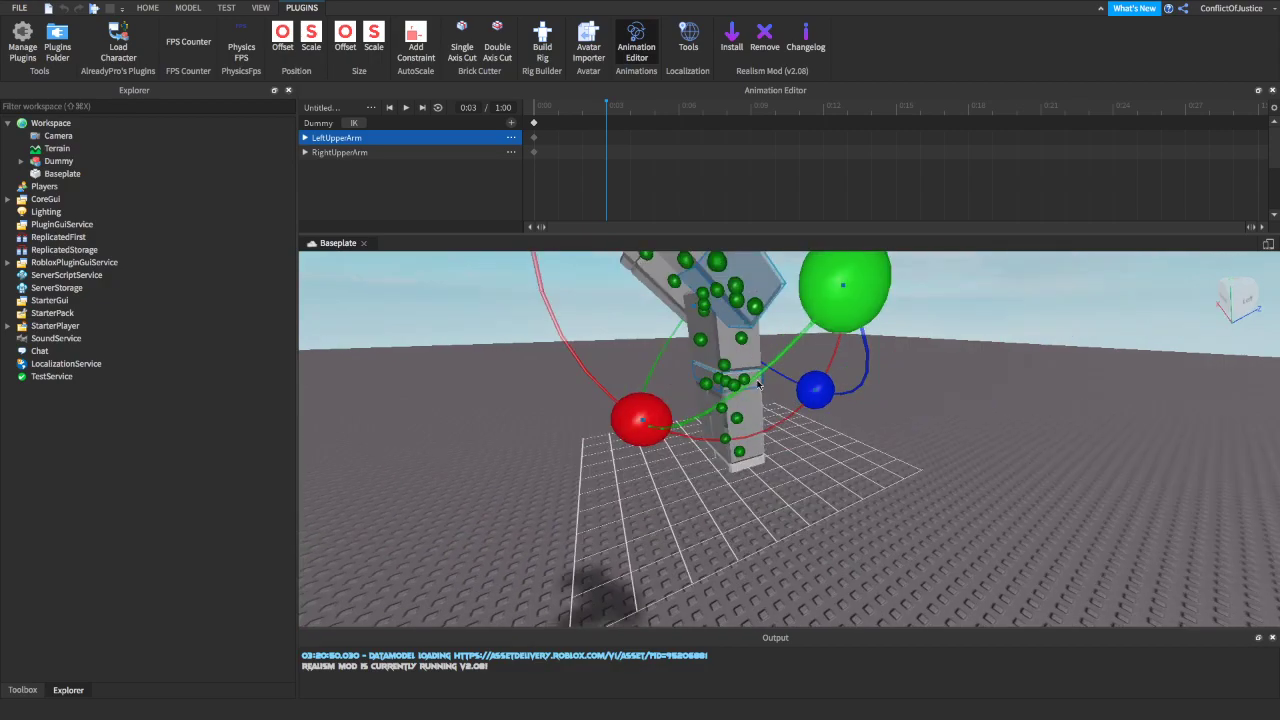
{"action": "left_click", "coordinate": [758, 383]}
{"action": "mouse_move", "coordinate": [758, 383]}
{"action": "right_mouse_down"}
{"action": "mouse_move", "coordinate": [788, 372]}
{"action": "mouse_move", "coordinate": [782, 390]}
{"action": "right_mouse_up"}
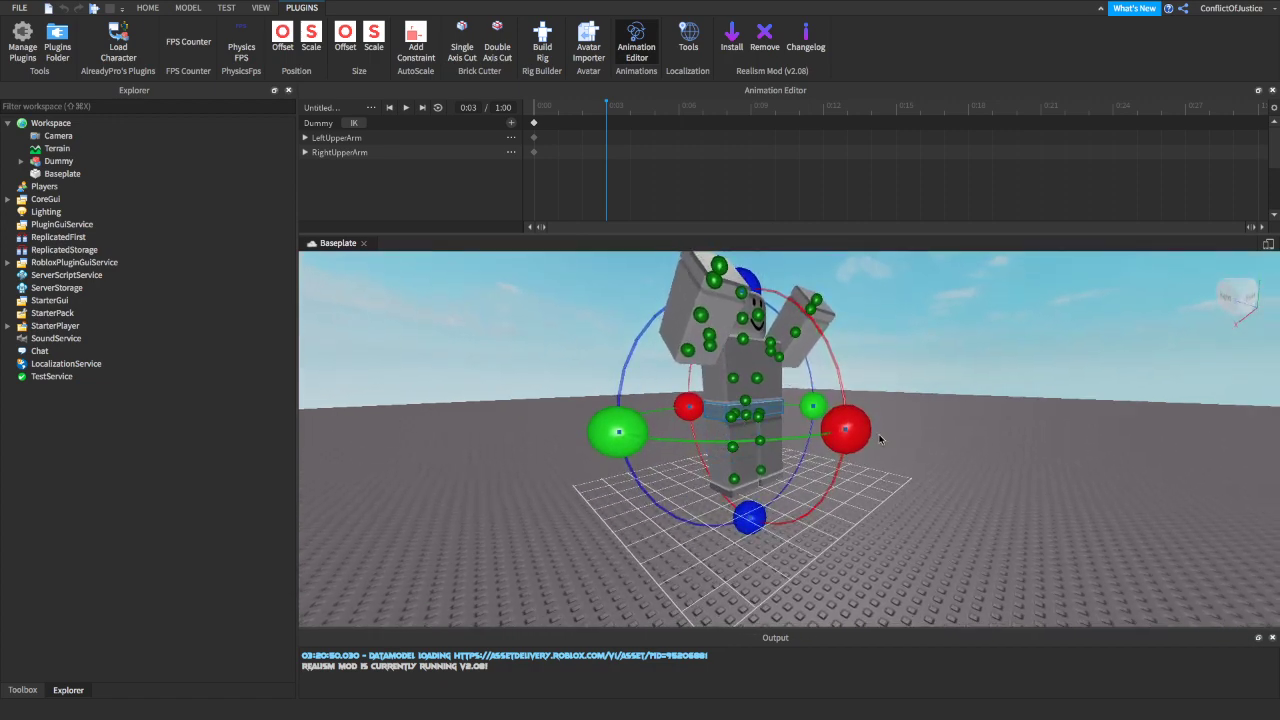
{"action": "key", "text": "ctrl+2"}
{"action": "right_click_drag", "start_coordinate": [882, 436], "coordinate": [890, 427]}
{"action": "right_click_drag", "start_coordinate": [889, 428], "coordinate": [889, 428]}
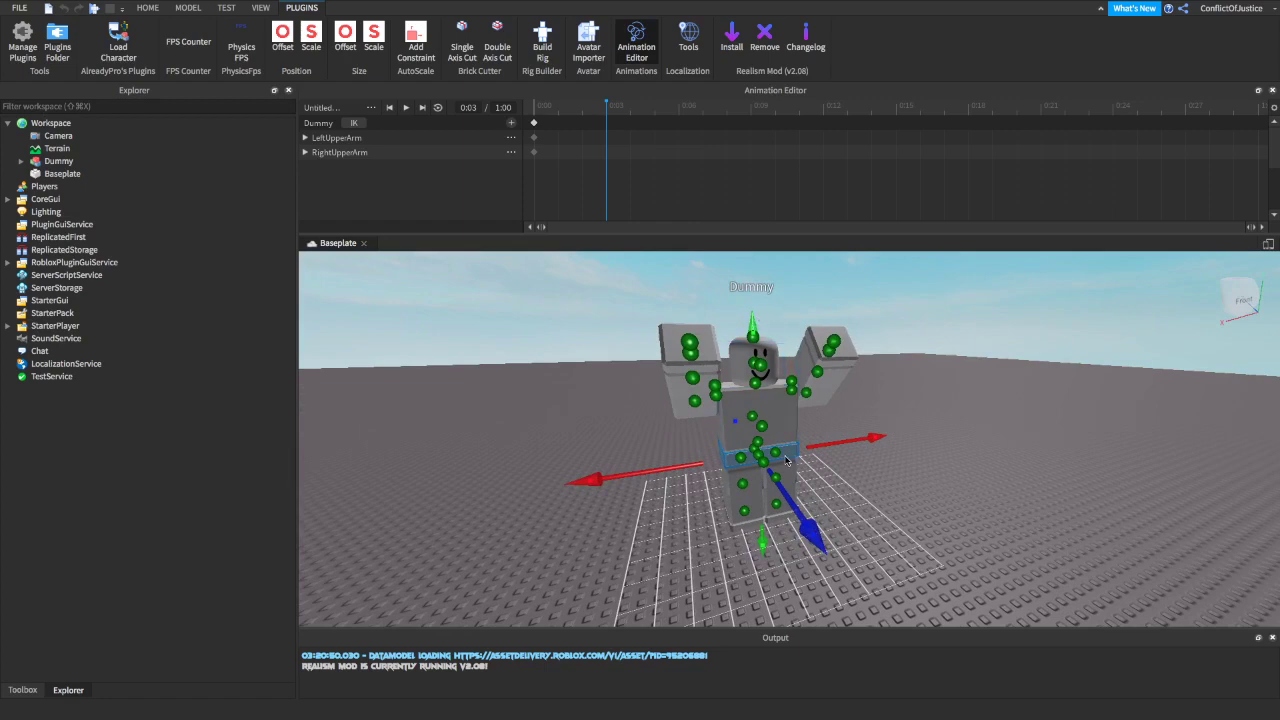
{"action": "scroll", "coordinate": [785, 400], "scroll_direction": "down", "scroll_amount": 3}
{"action": "right_click_drag", "start_coordinate": [785, 400], "coordinate": [806, 420]}
{"action": "left_click_drag", "start_coordinate": [760, 385], "coordinate": [758, 300]}
Rotate the Dummy's left upper leg backward at frame 0:03.
{"action": "right_click_drag", "start_coordinate": [878, 437], "coordinate": [878, 437]}
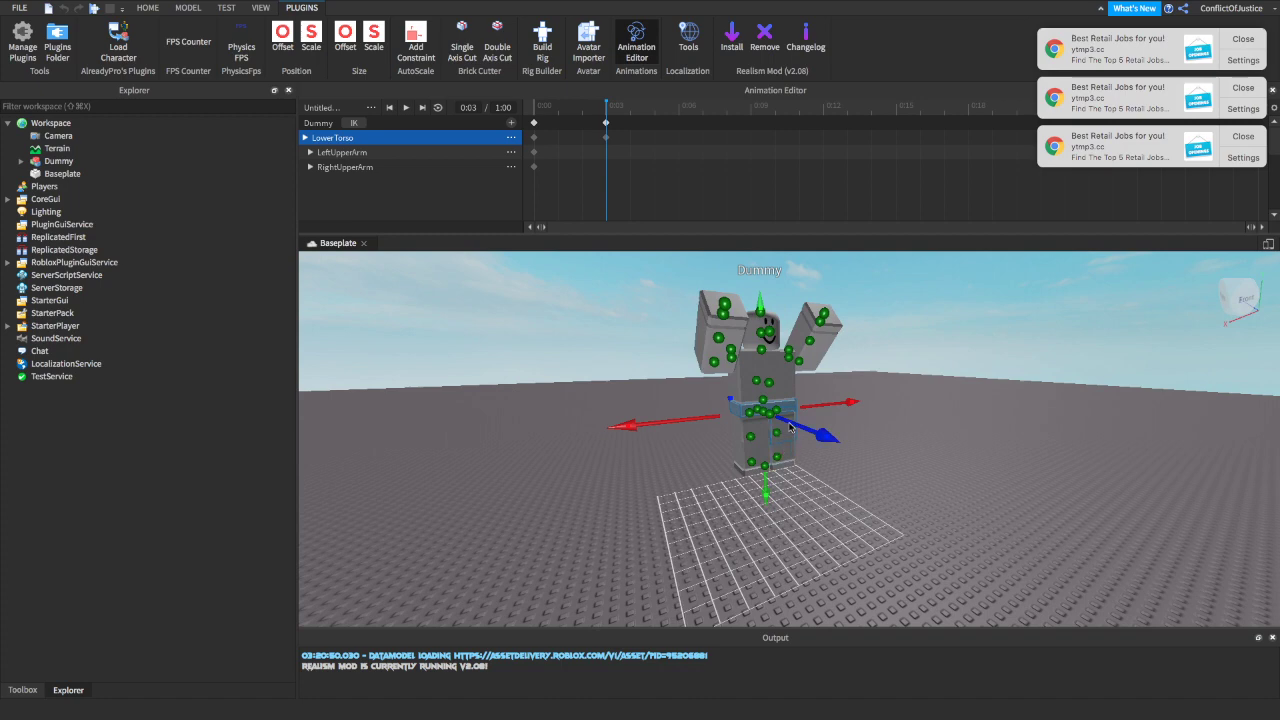
{"action": "key", "text": "r"}
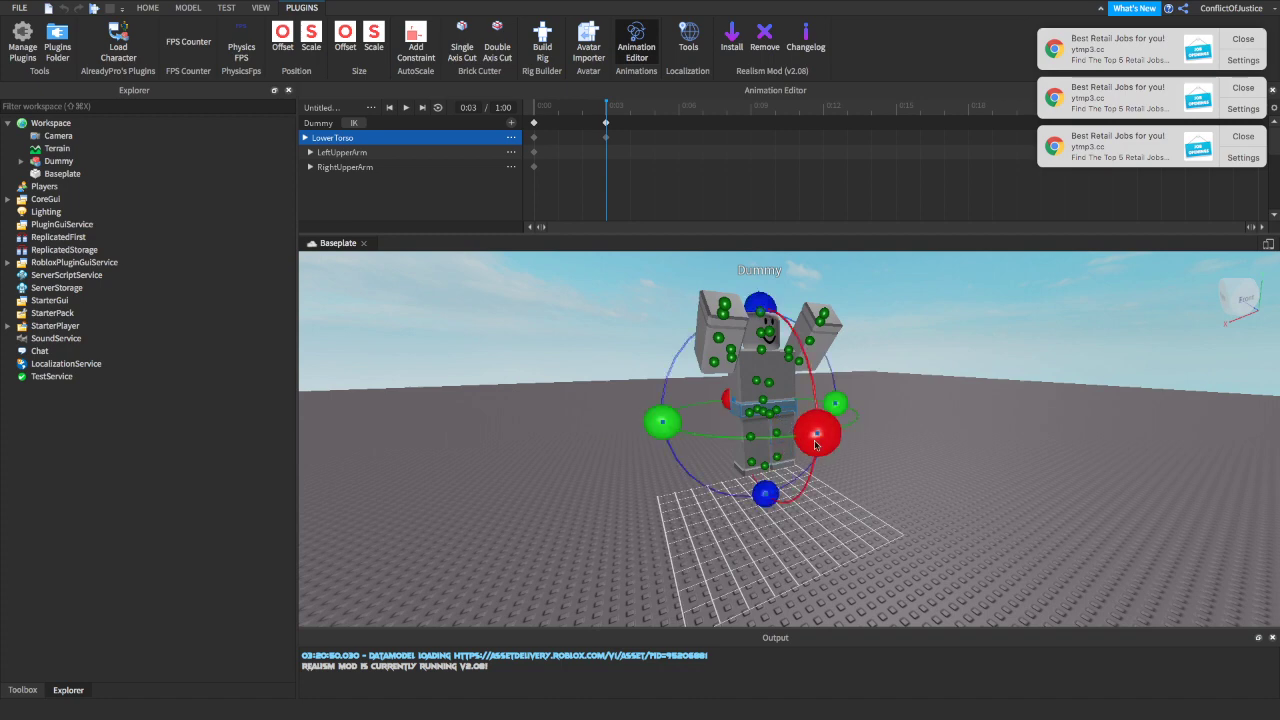
{"action": "right_click_drag", "start_coordinate": [895, 487], "coordinate": [895, 487]}
{"action": "scroll", "coordinate": [895, 487], "scroll_direction": "up", "scroll_amount": 4}
{"action": "left_click", "coordinate": [728, 420]}
{"action": "right_click_drag", "start_coordinate": [728, 420], "coordinate": [777, 432]}
{"action": "scroll", "coordinate": [760, 437], "scroll_direction": "down", "scroll_amount": 2}
{"action": "scroll", "coordinate": [777, 432], "scroll_direction": "up", "scroll_amount": 5}
{"action": "scroll", "coordinate": [777, 432], "scroll_direction": "down", "scroll_amount": 5}
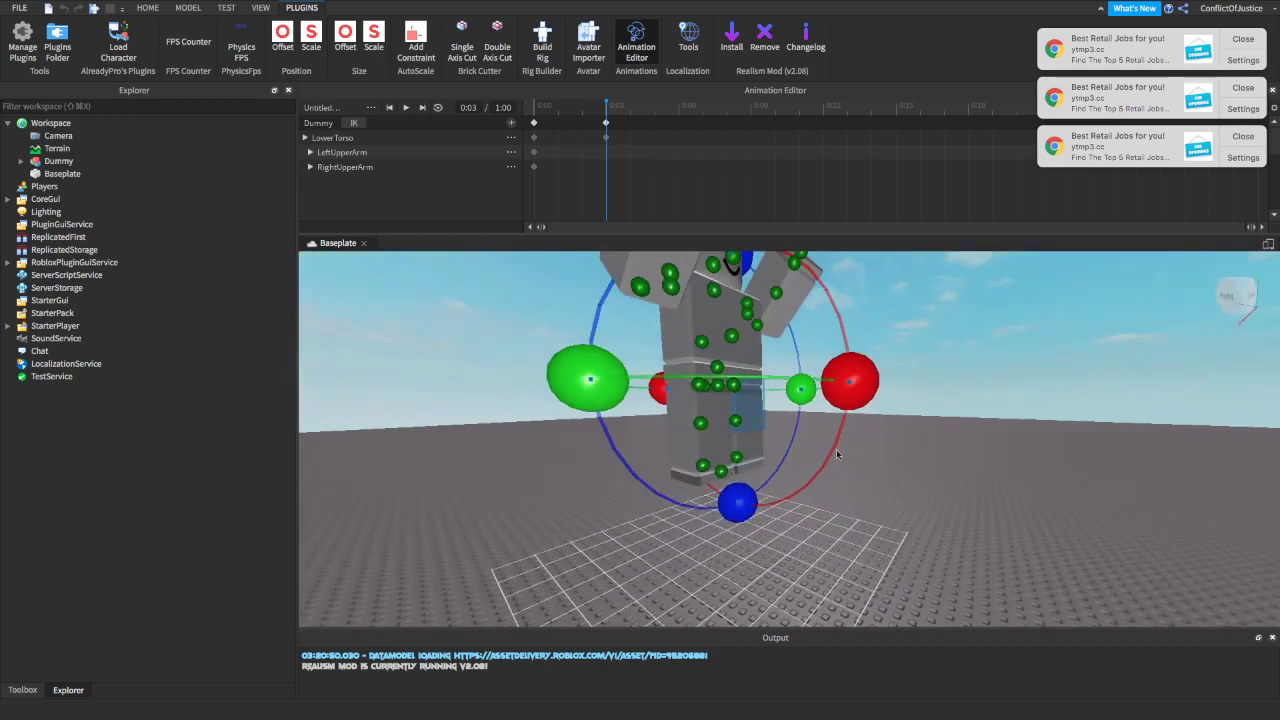
{"action": "left_click_drag", "start_coordinate": [862, 381], "coordinate": [807, 486]}
Bend the Dummy's left lower leg at the knee at frame 0:03.
{"action": "scroll", "coordinate": [807, 486], "scroll_direction": "down", "scroll_amount": 4}
{"action": "right_click_drag", "start_coordinate": [807, 486], "coordinate": [780, 426]}
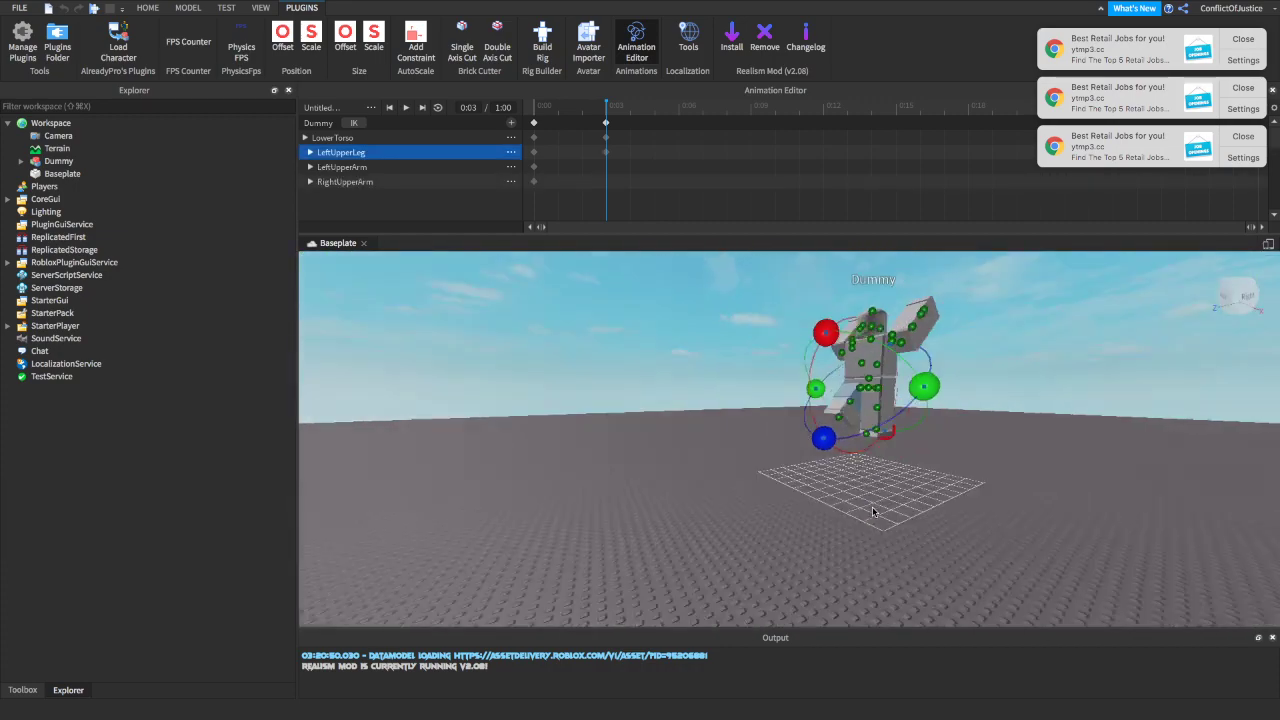
{"action": "left_click", "coordinate": [798, 409]}
{"action": "left_click_drag", "start_coordinate": [766, 309], "coordinate": [885, 415]}
Rotate the Dummy's right upper leg backward at frame 0:03 and fine-tune its angle.
{"action": "left_click", "coordinate": [857, 396]}
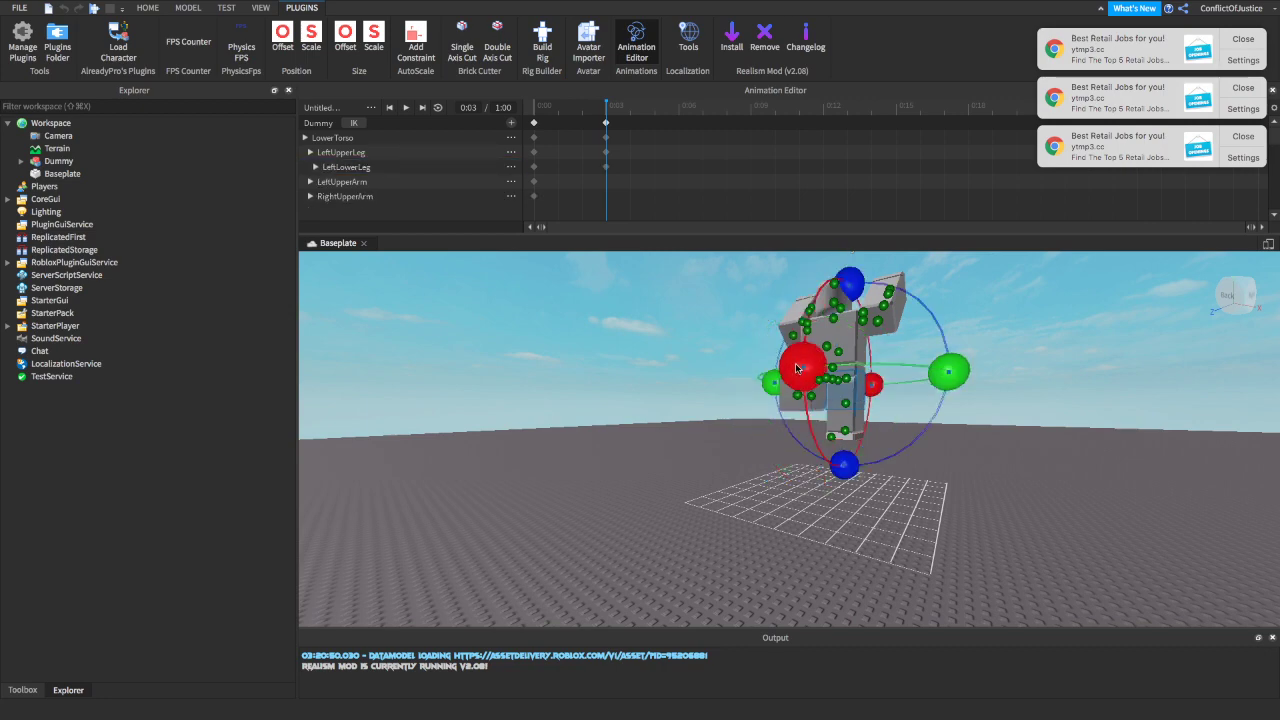
{"action": "left_click_drag", "start_coordinate": [798, 365], "coordinate": [850, 286]}
{"action": "scroll", "coordinate": [848, 327], "scroll_direction": "up", "scroll_amount": 5}
{"action": "right_click_drag", "start_coordinate": [848, 327], "coordinate": [848, 327]}
{"action": "scroll", "coordinate": [848, 327], "scroll_direction": "down", "scroll_amount": 5}
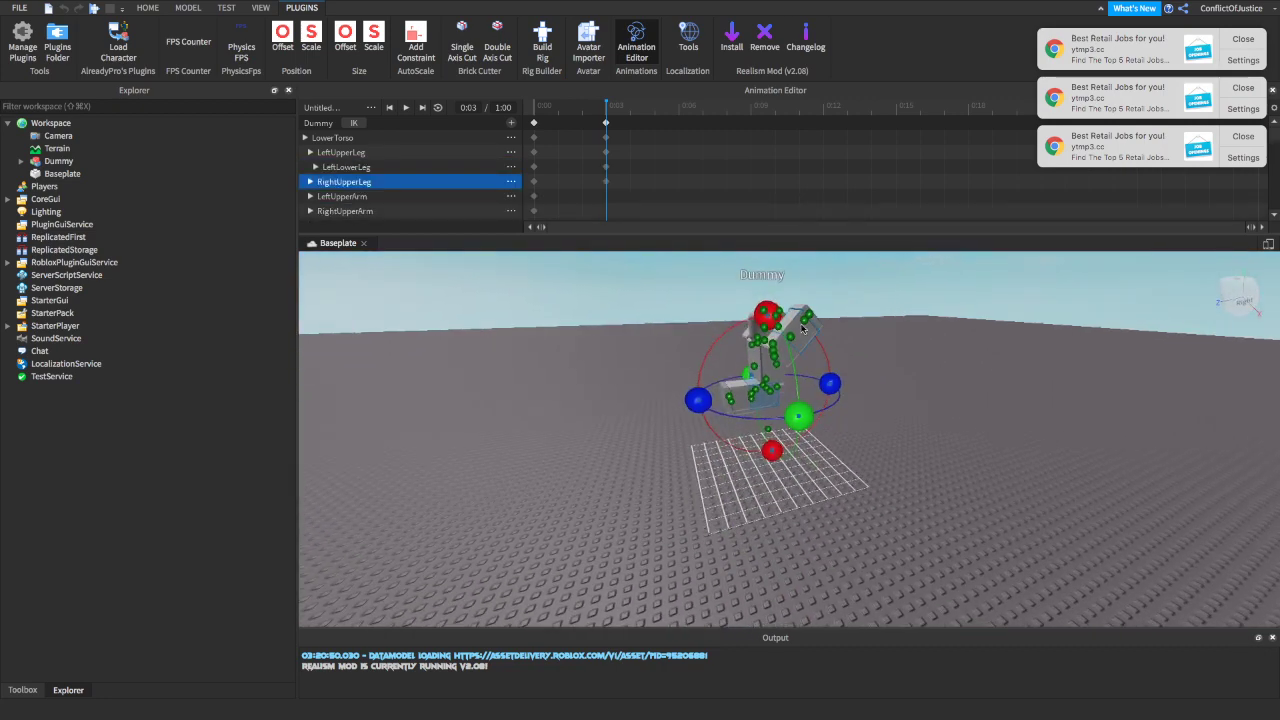
{"action": "left_click_drag", "start_coordinate": [764, 317], "coordinate": [706, 325]}
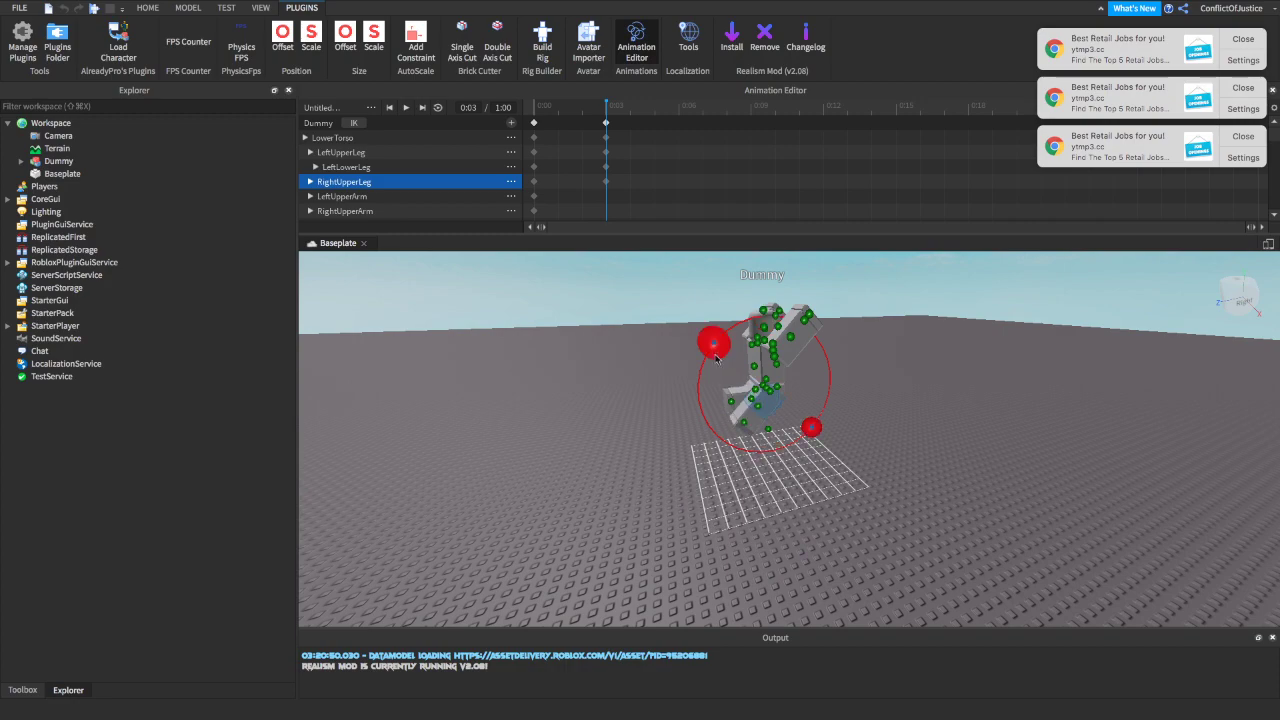
Bend the Dummy's right lower leg at the knee at frame 0:03.
{"action": "left_click", "coordinate": [749, 423]}
{"action": "left_click", "coordinate": [974, 411]}
{"action": "right_click_drag", "start_coordinate": [974, 411], "coordinate": [974, 409]}
{"action": "scroll", "coordinate": [974, 410], "scroll_direction": "up", "scroll_amount": 5}
{"action": "scroll", "coordinate": [974, 409], "scroll_direction": "down", "scroll_amount": 4}
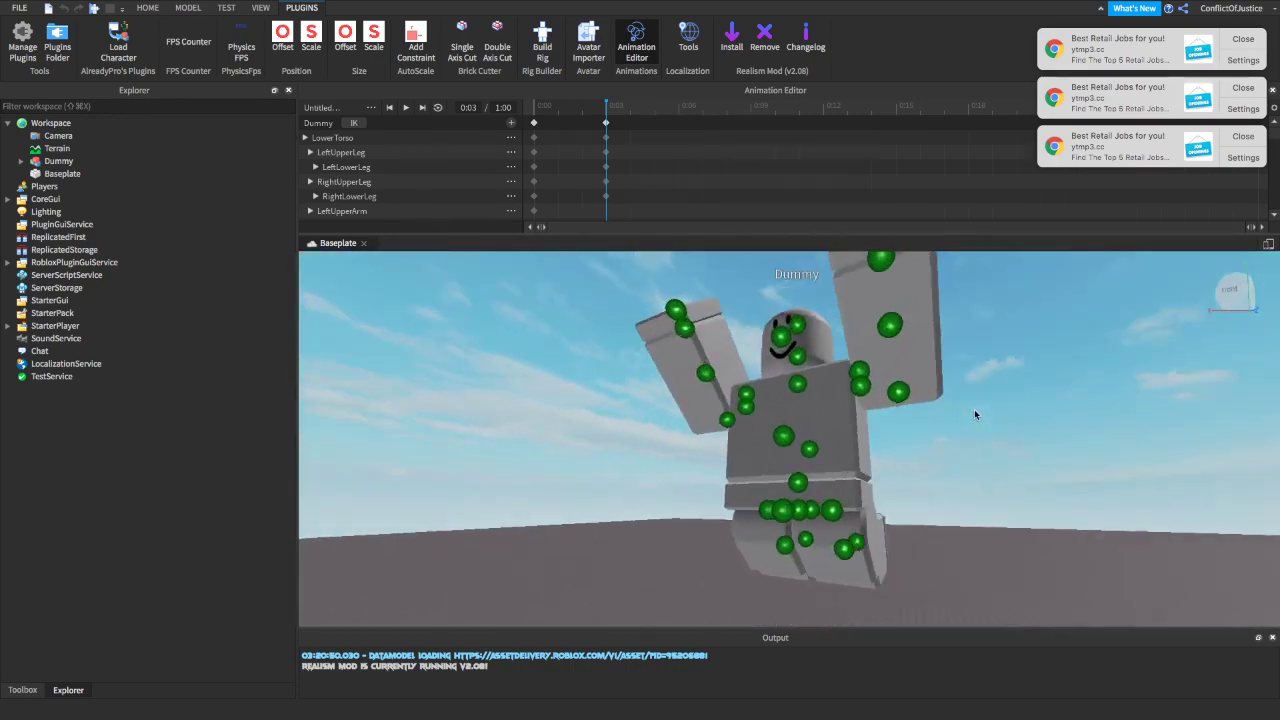
{"action": "scroll", "coordinate": [974, 409], "scroll_direction": "up", "scroll_amount": 5}
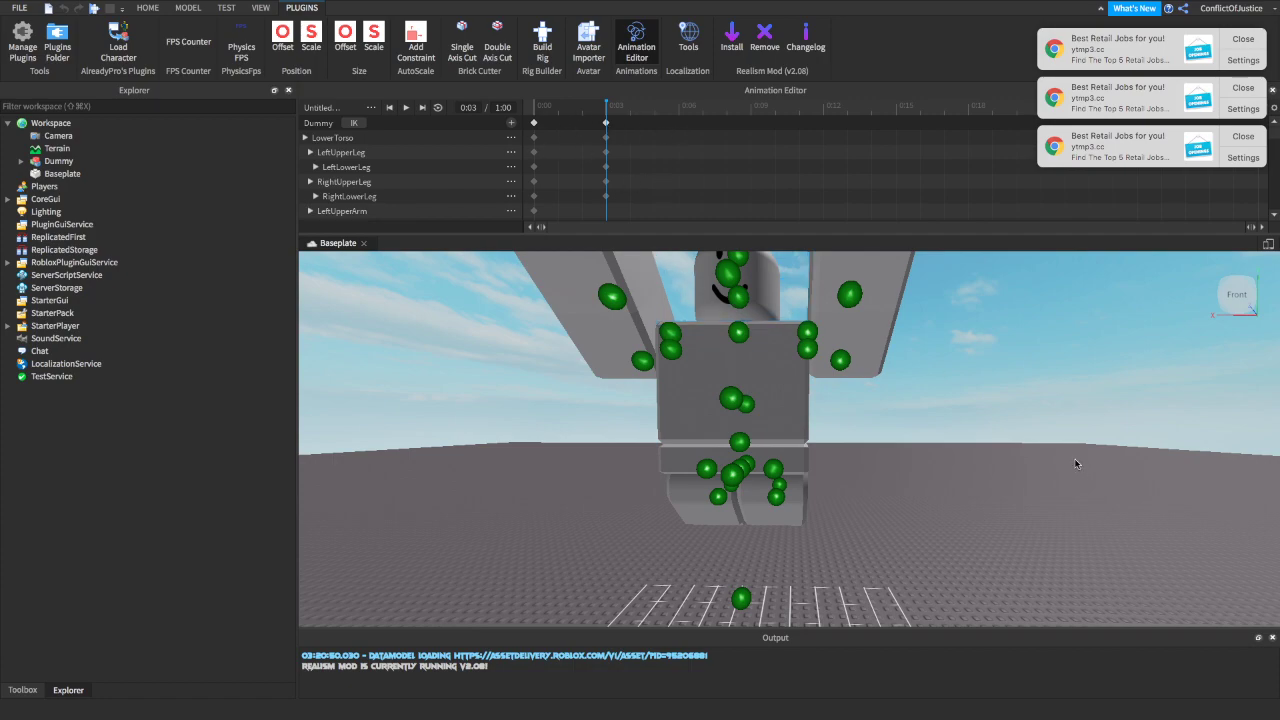
{"action": "right_click_drag", "start_coordinate": [1079, 461], "coordinate": [1070, 462]}
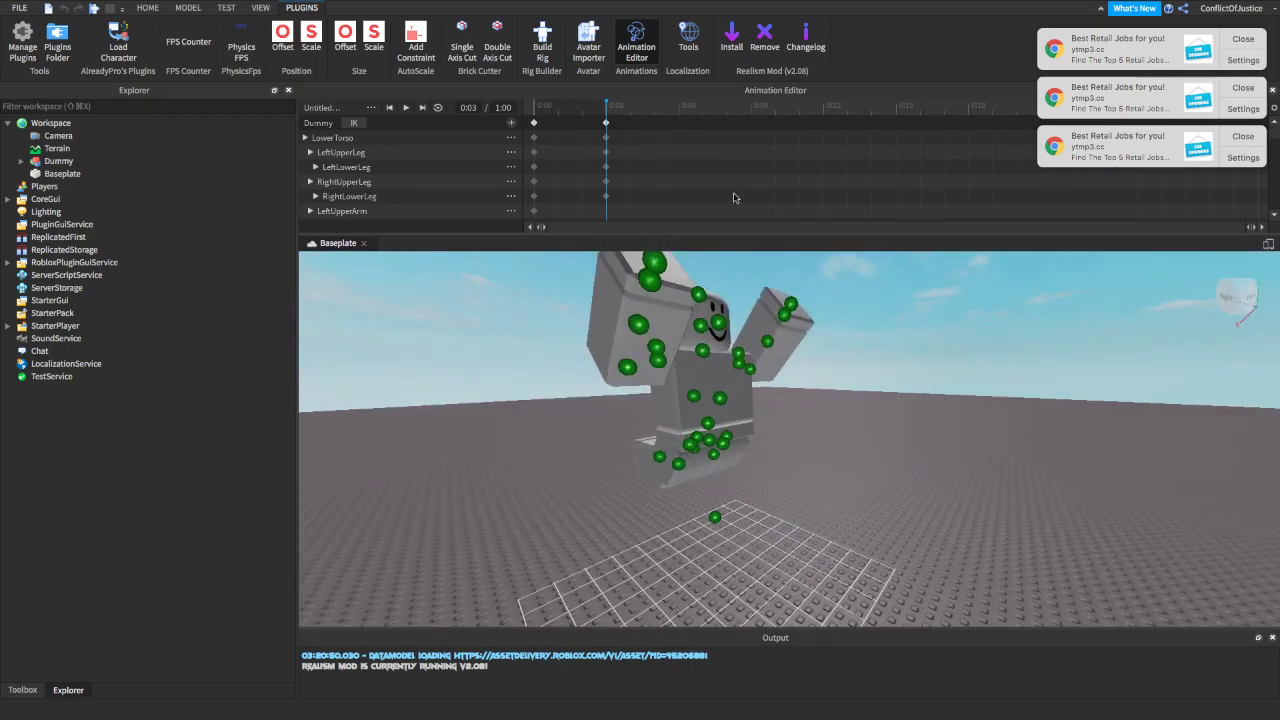
Move the playhead to 0:06 and rotate the Dummy's left and right upper legs back down.
{"action": "left_click", "coordinate": [679, 113]}
{"action": "scroll", "coordinate": [735, 371], "scroll_direction": "down", "scroll_amount": 5}
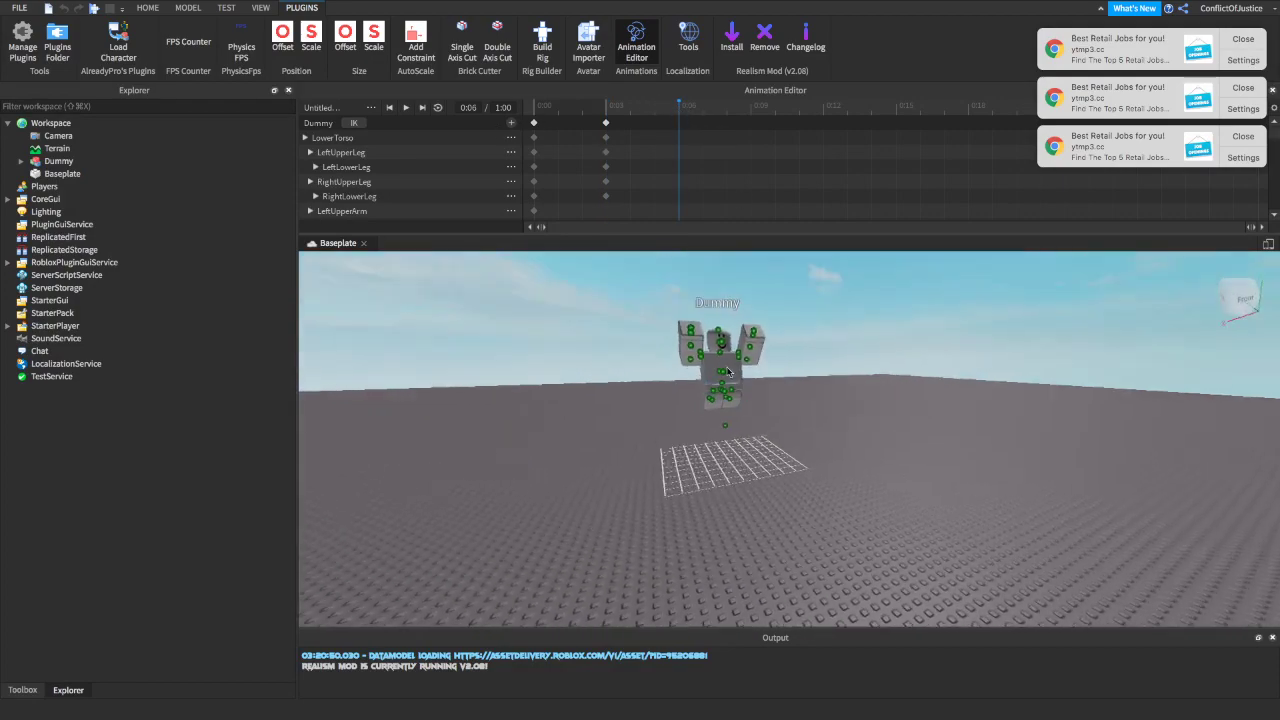
{"action": "scroll", "coordinate": [727, 371], "scroll_direction": "up", "scroll_amount": 4}
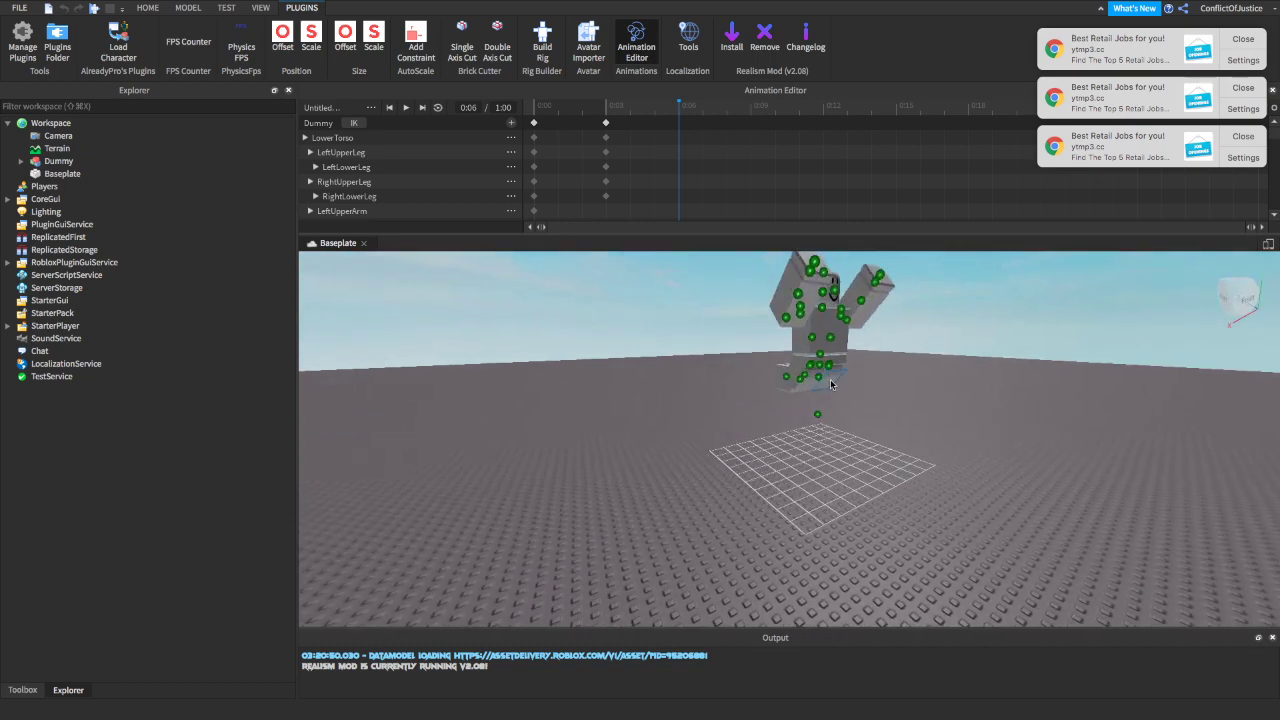
{"action": "left_click", "coordinate": [832, 383]}
{"action": "left_click_drag", "start_coordinate": [867, 427], "coordinate": [837, 353]}
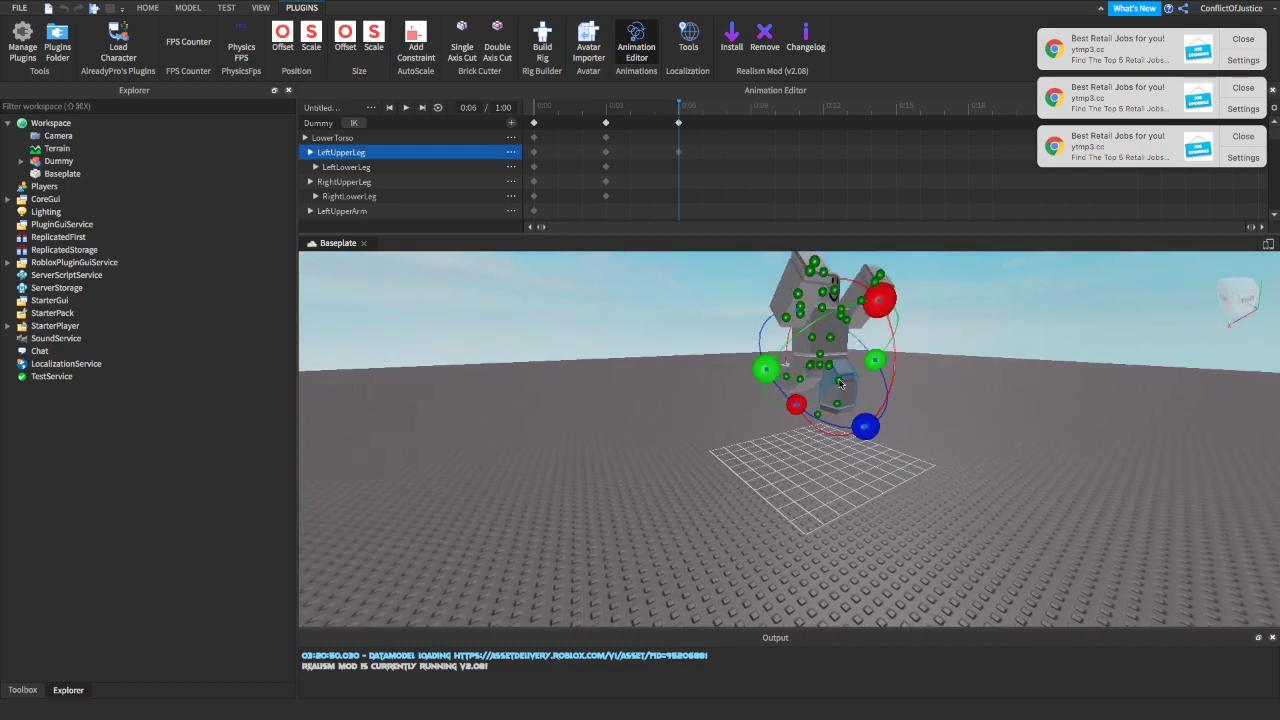
{"action": "left_click", "coordinate": [815, 384]}
{"action": "left_click_drag", "start_coordinate": [846, 419], "coordinate": [823, 361]}
Straighten the Dummy's right and left lower legs at the knees at frame 0:06.
{"action": "left_click", "coordinate": [841, 360]}
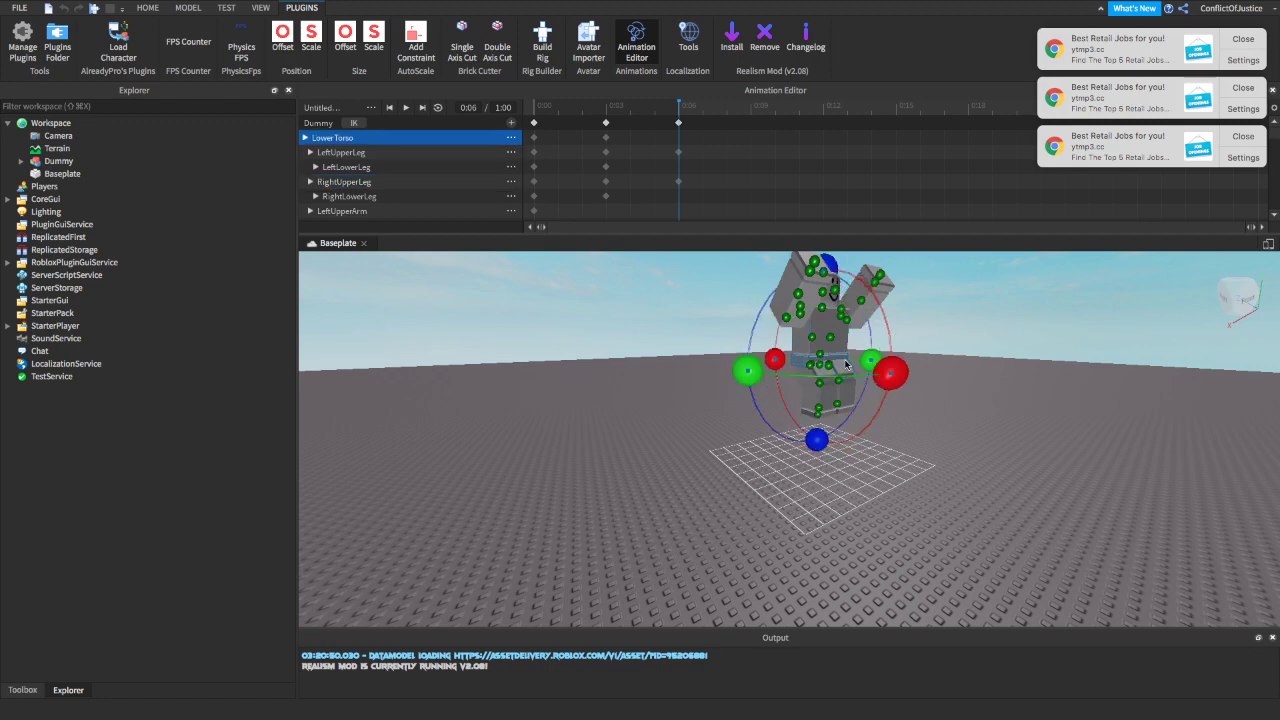
{"action": "right_click_drag", "start_coordinate": [846, 365], "coordinate": [846, 365]}
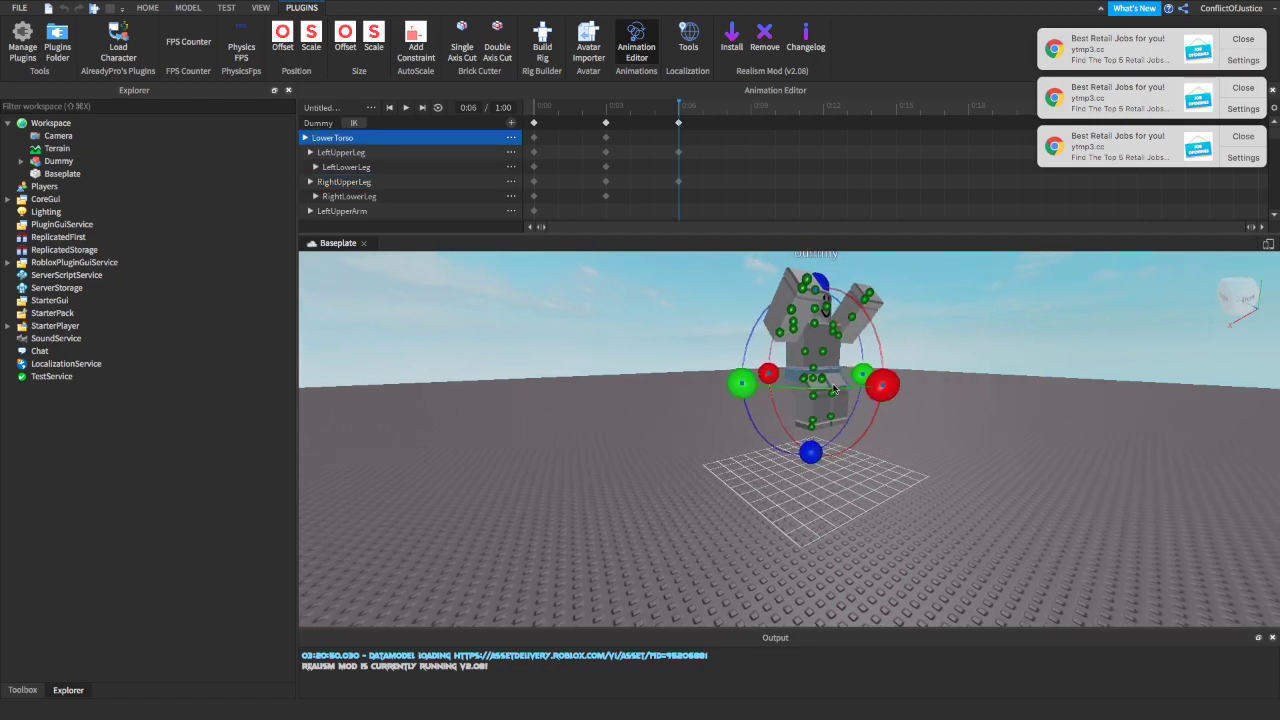
{"action": "scroll", "coordinate": [816, 397], "scroll_direction": "up", "scroll_amount": 4}
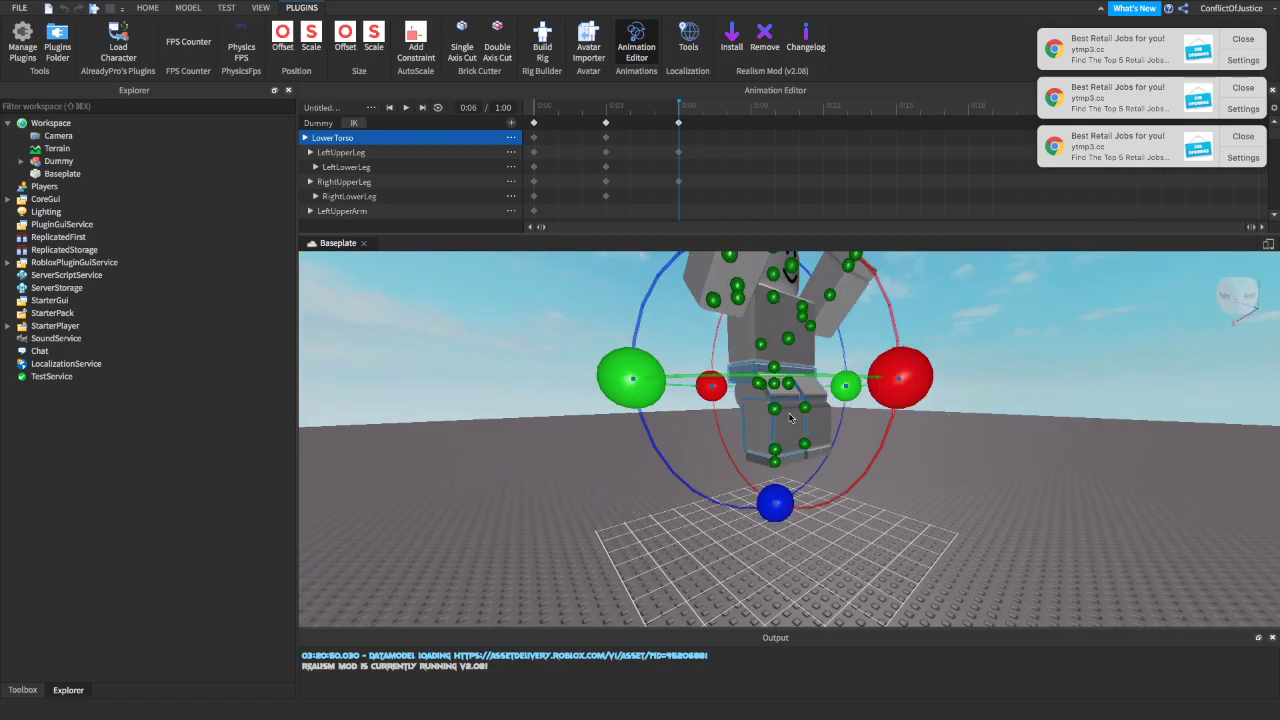
{"action": "left_click", "coordinate": [792, 427]}
{"action": "left_click_drag", "start_coordinate": [907, 417], "coordinate": [871, 280]}
{"action": "right_click_drag", "start_coordinate": [868, 390], "coordinate": [868, 390]}
{"action": "key", "text": "d"}
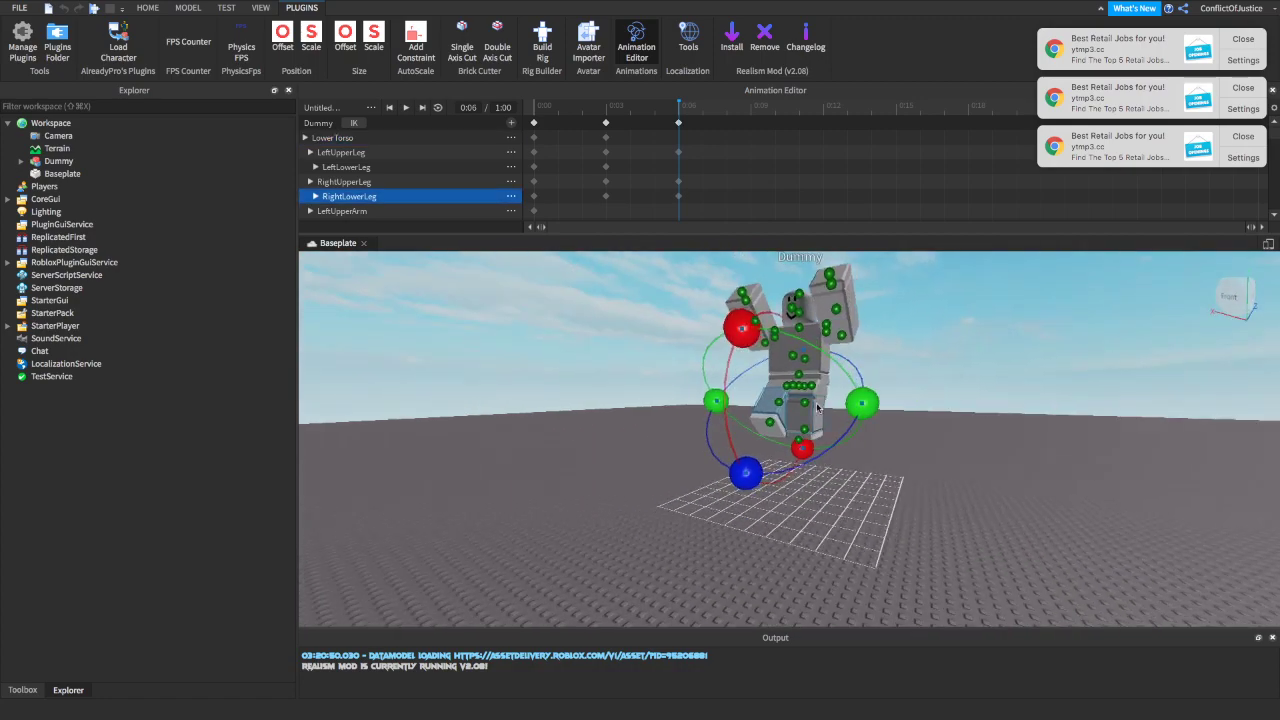
{"action": "left_click", "coordinate": [803, 417]}
{"action": "mouse_move", "coordinate": [770, 415]}
{"action": "left_mouse_down"}
{"action": "mouse_move", "coordinate": [765, 335]}
{"action": "mouse_move", "coordinate": [782, 314]}
{"action": "mouse_move", "coordinate": [768, 402]}
{"action": "left_mouse_up"}
Rotate the Dummy's right upper leg straight down beneath the torso at frame 0:06.
{"action": "left_click", "coordinate": [822, 393]}
{"action": "left_click", "coordinate": [787, 410]}
{"action": "left_click", "coordinate": [786, 393]}
{"action": "left_click_drag", "start_coordinate": [755, 309], "coordinate": [739, 384]}
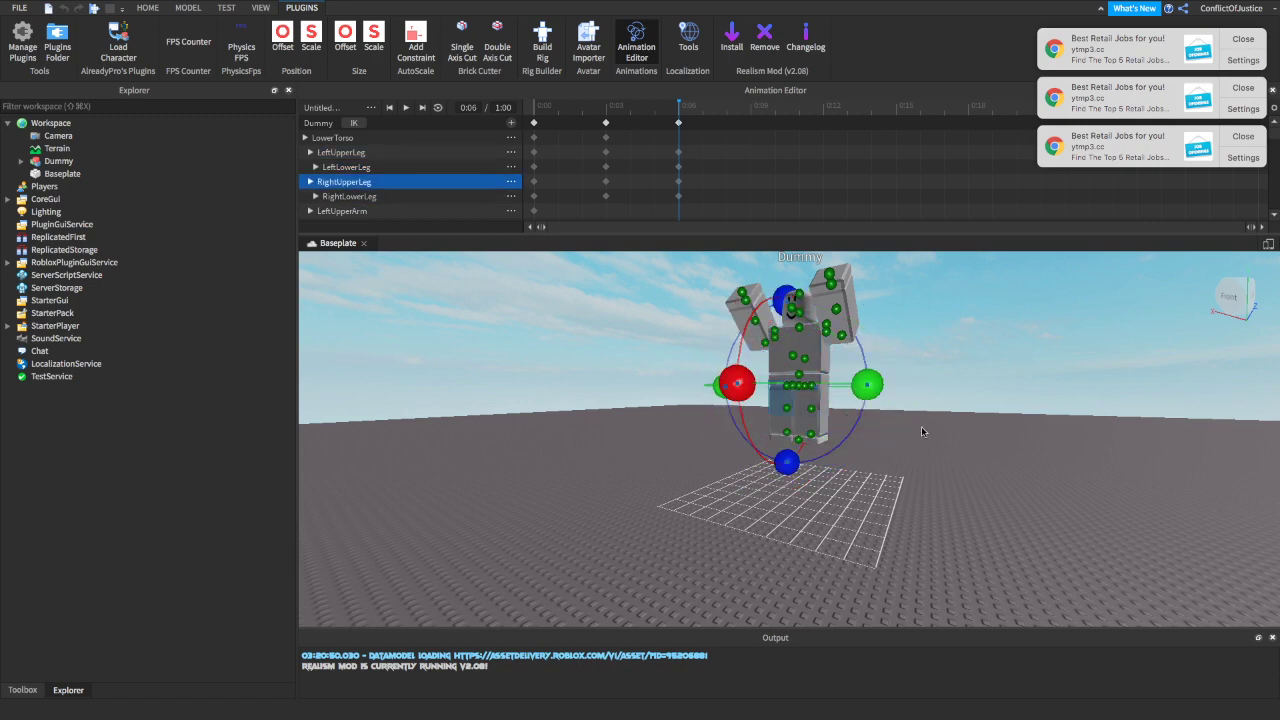
{"action": "left_click", "coordinate": [994, 439]}
{"action": "key", "text": "a"}
{"action": "right_click_drag", "start_coordinate": [994, 439], "coordinate": [980, 413]}
{"action": "key", "text": "a"}
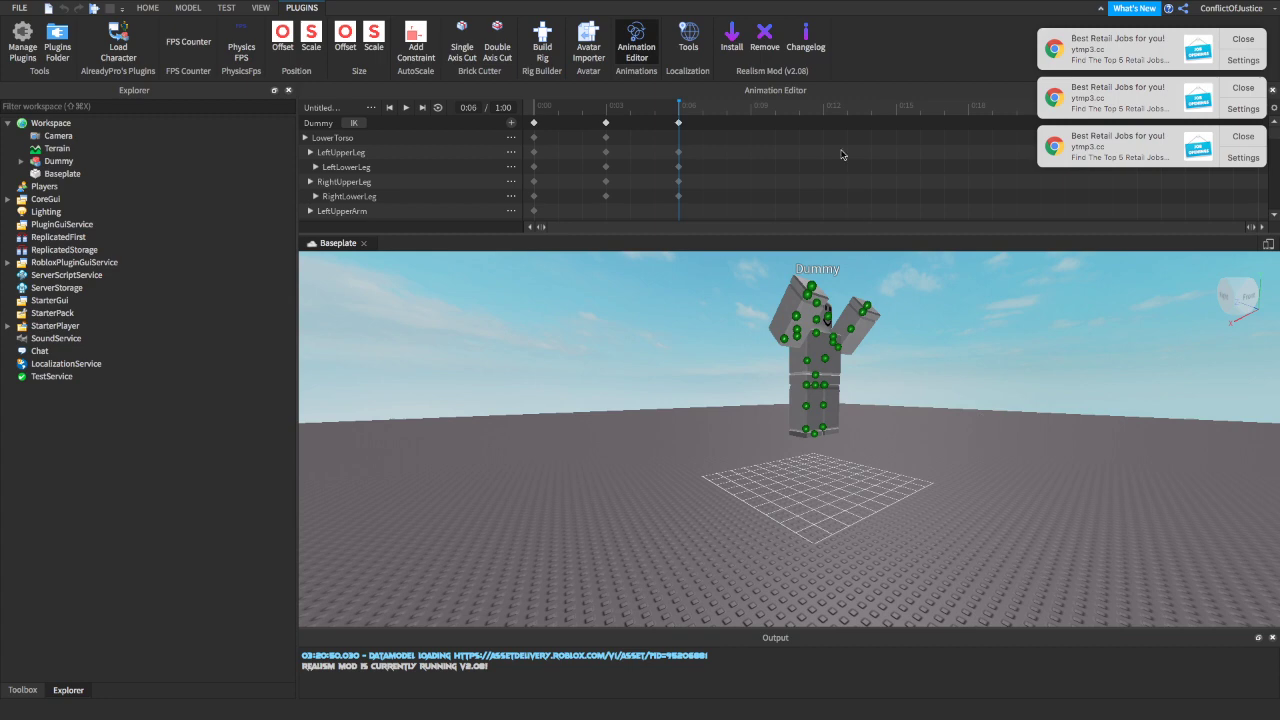
Move the playhead to 0:09 and move the lower torso straight down to bring the rig back to the ground.
{"action": "key", "text": "w"}
{"action": "left_click", "coordinate": [757, 109]}
{"action": "left_click", "coordinate": [861, 350]}
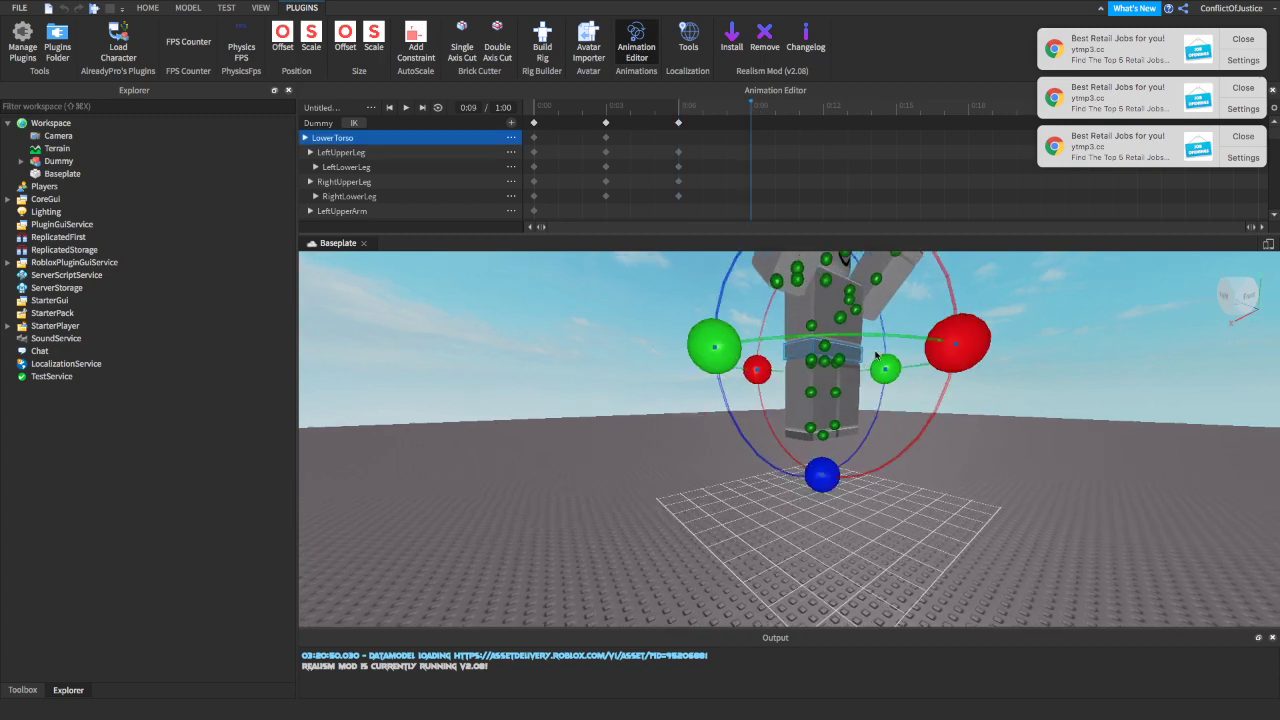
{"action": "right_click_drag", "start_coordinate": [874, 351], "coordinate": [874, 351]}
{"action": "key", "text": "r"}
{"action": "key", "text": "s"}
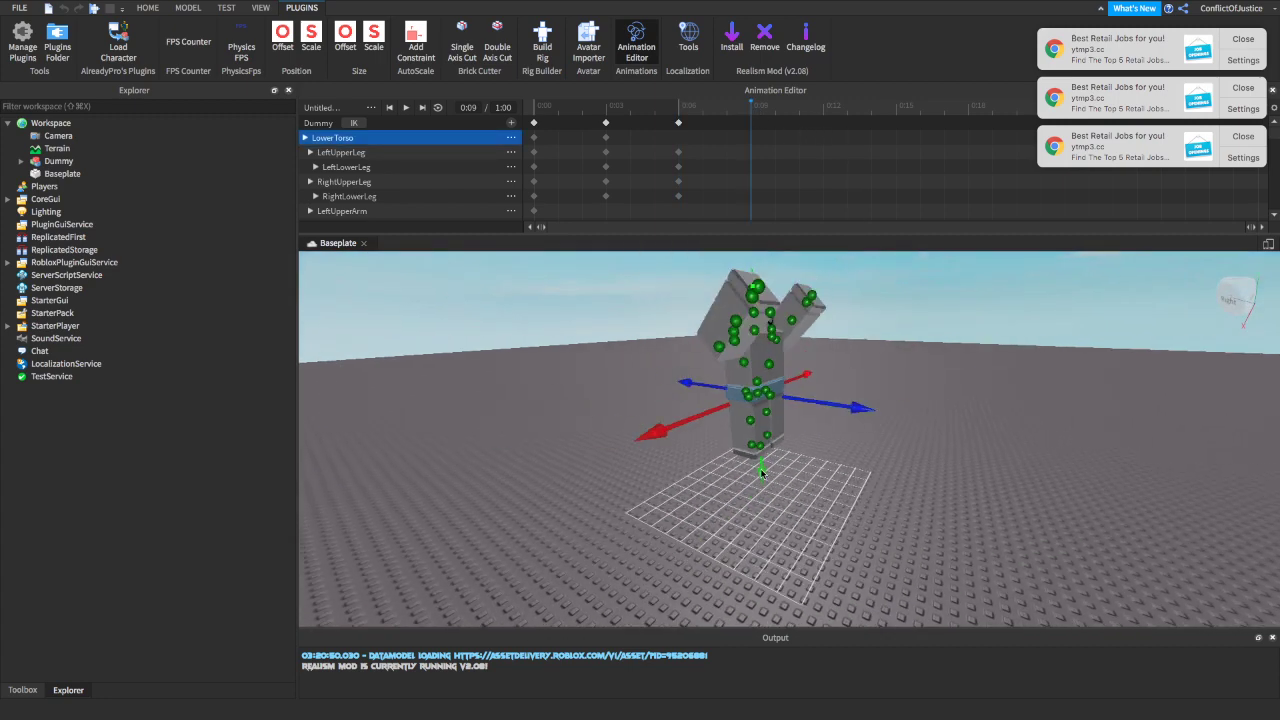
{"action": "left_click_drag", "start_coordinate": [762, 480], "coordinate": [757, 533]}
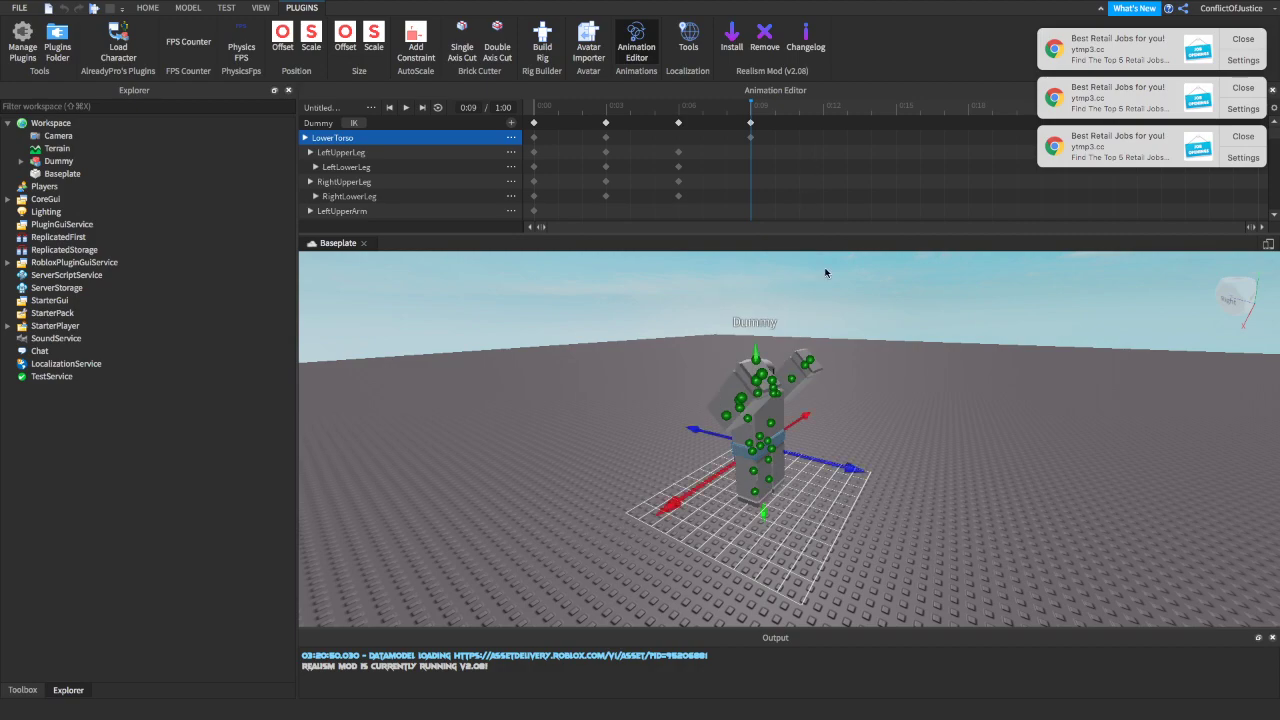
{"action": "mouse_move", "coordinate": [811, 289]}
{"action": "right_mouse_down"}
{"action": "mouse_move", "coordinate": [811, 340]}
{"action": "mouse_move", "coordinate": [790, 285]}
{"action": "right_mouse_up"}
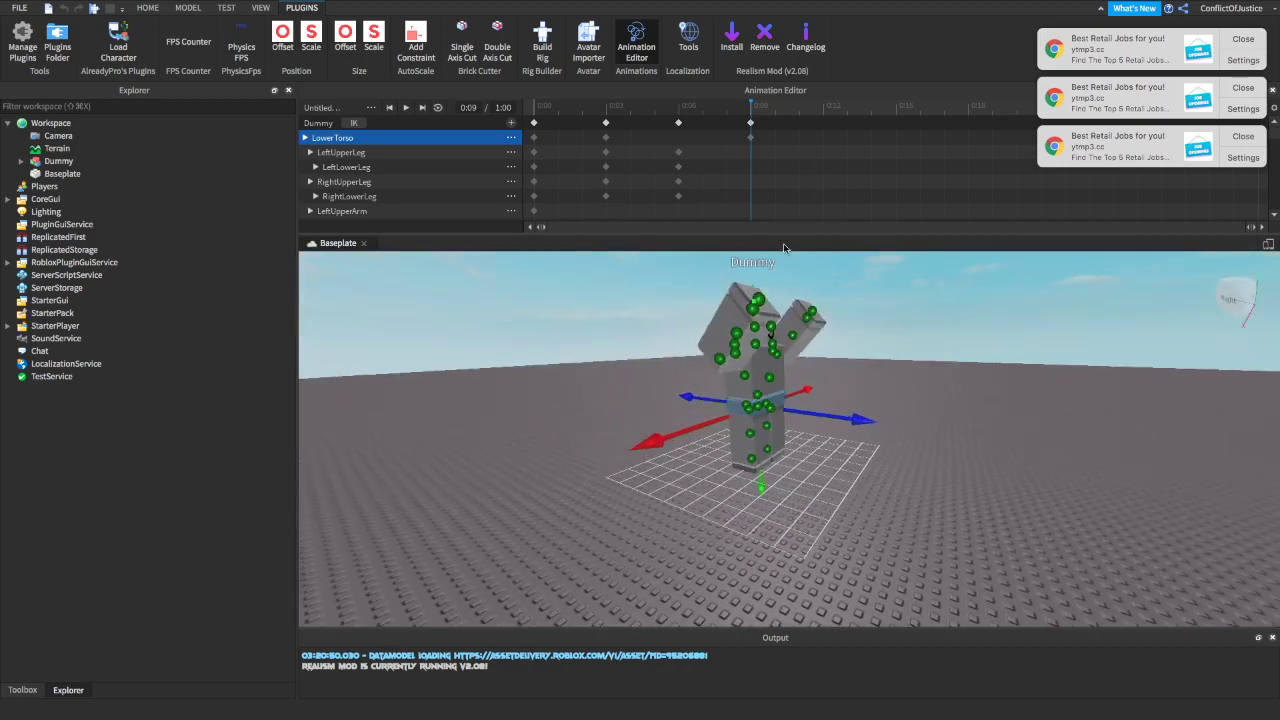
Rotate the Dummy's raised right upper arm down to its side at frame 0:09.
{"action": "left_click", "coordinate": [678, 109]}
{"action": "left_click", "coordinate": [757, 107]}
{"action": "left_click", "coordinate": [717, 331]}
{"action": "right_click_drag", "start_coordinate": [765, 334], "coordinate": [765, 334]}
{"action": "key", "text": "r"}
{"action": "key", "text": "s"}
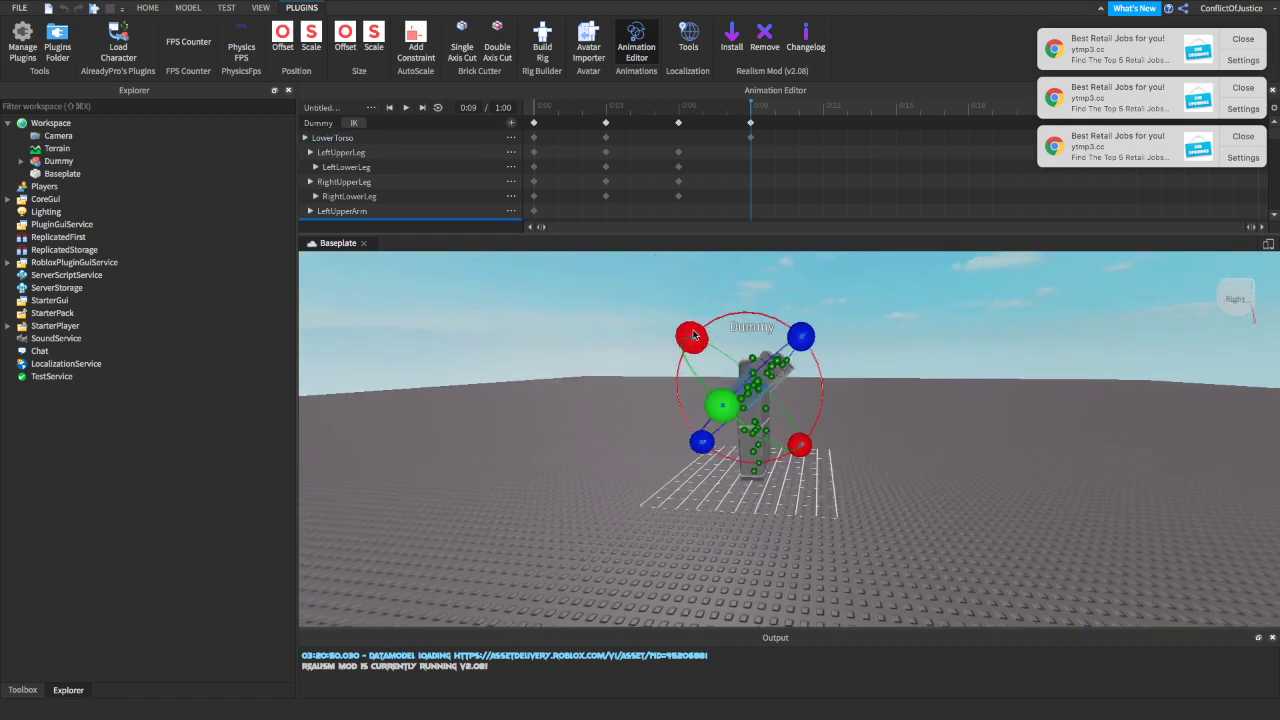
{"action": "left_click_drag", "start_coordinate": [691, 337], "coordinate": [838, 383]}
{"action": "right_click_drag", "start_coordinate": [838, 383], "coordinate": [830, 378]}
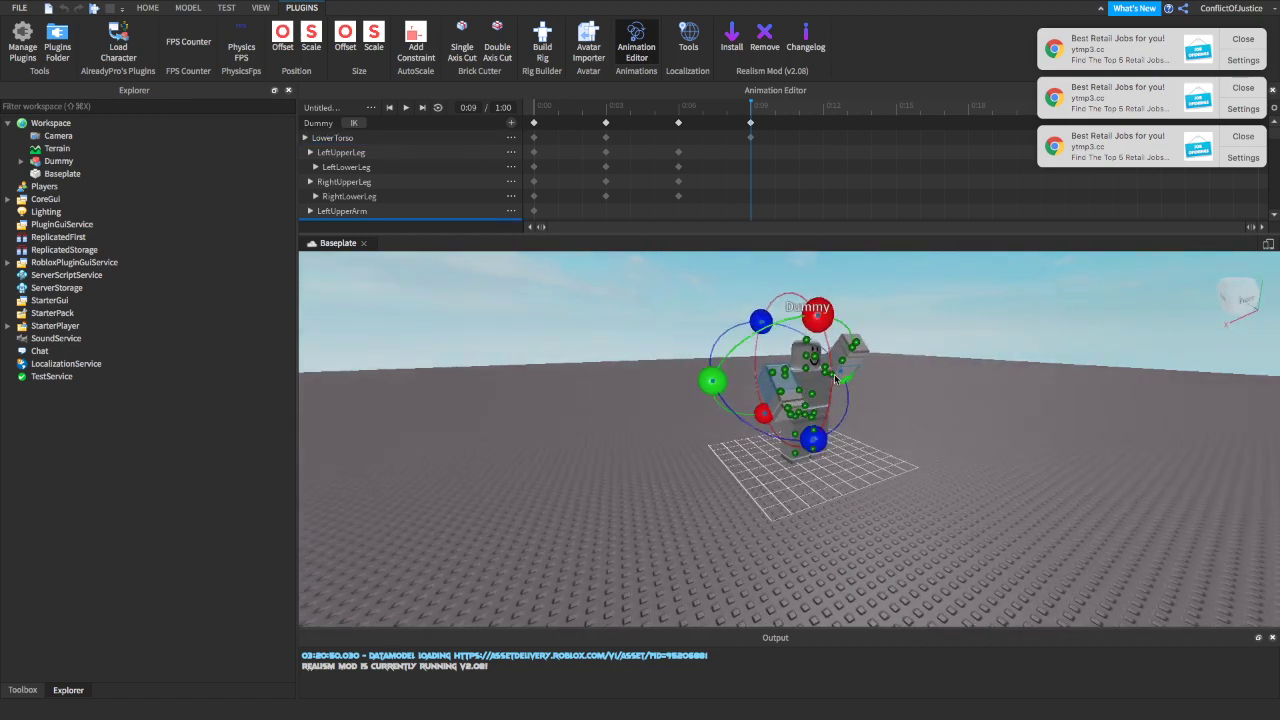
{"action": "right_click_drag", "start_coordinate": [754, 335], "coordinate": [750, 404]}
Rotate the Dummy's raised left upper arm down to its side at frame 0:09.
{"action": "left_click", "coordinate": [870, 366]}
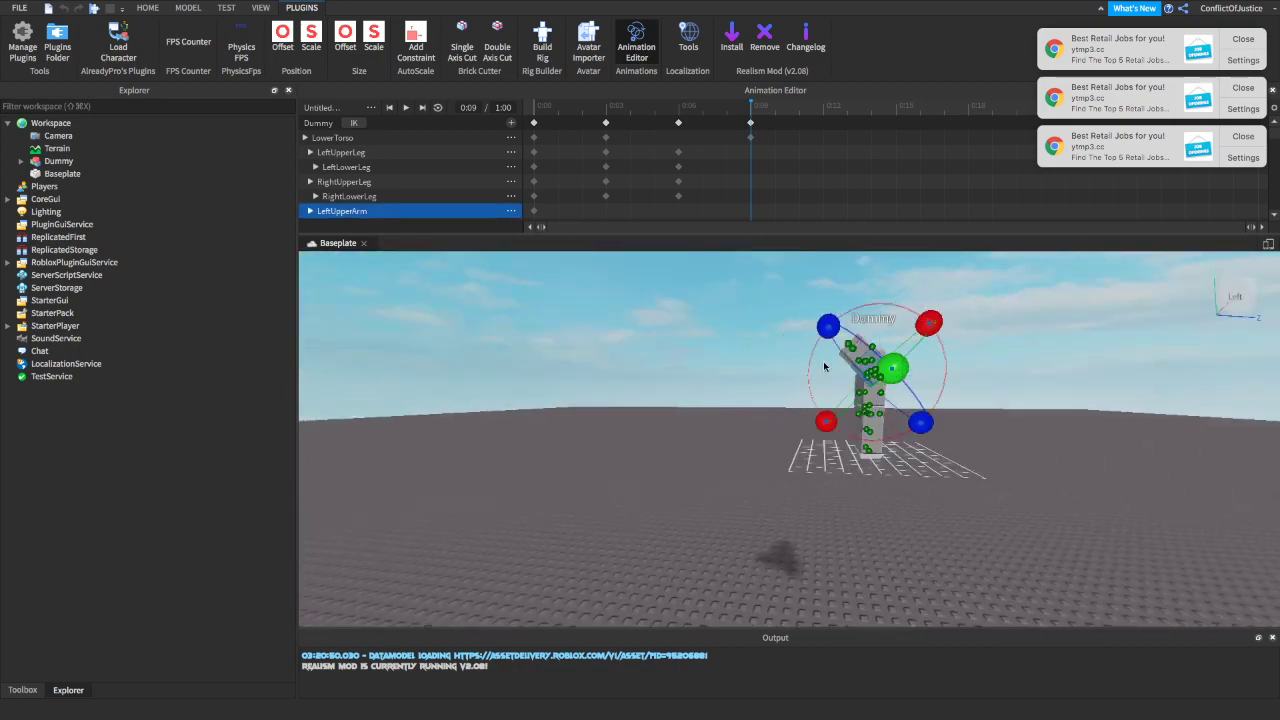
{"action": "left_click_drag", "start_coordinate": [826, 421], "coordinate": [949, 377]}
{"action": "left_click", "coordinate": [1074, 427]}
{"action": "right_click_drag", "start_coordinate": [1078, 429], "coordinate": [1078, 433]}
{"action": "key", "text": "a"}
{"action": "key", "text": "w"}
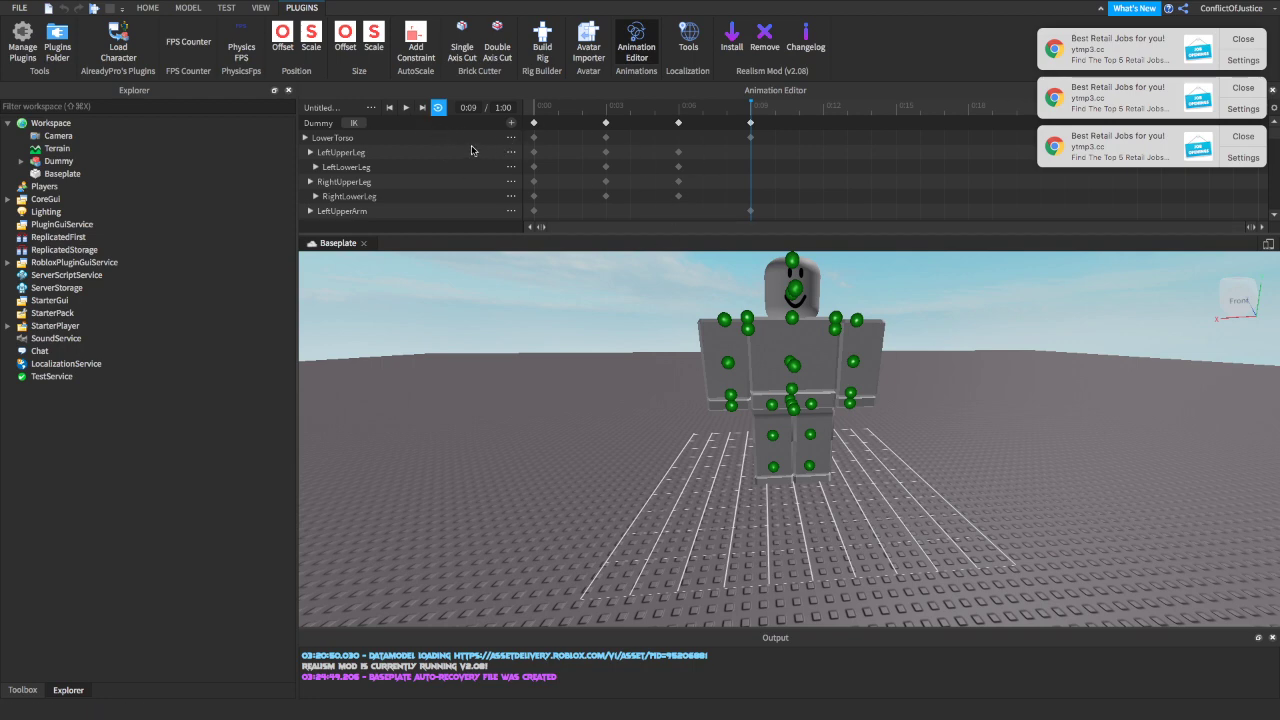
Set the animation priority for the Dummy's animation.
{"action": "left_click", "coordinate": [371, 108]}
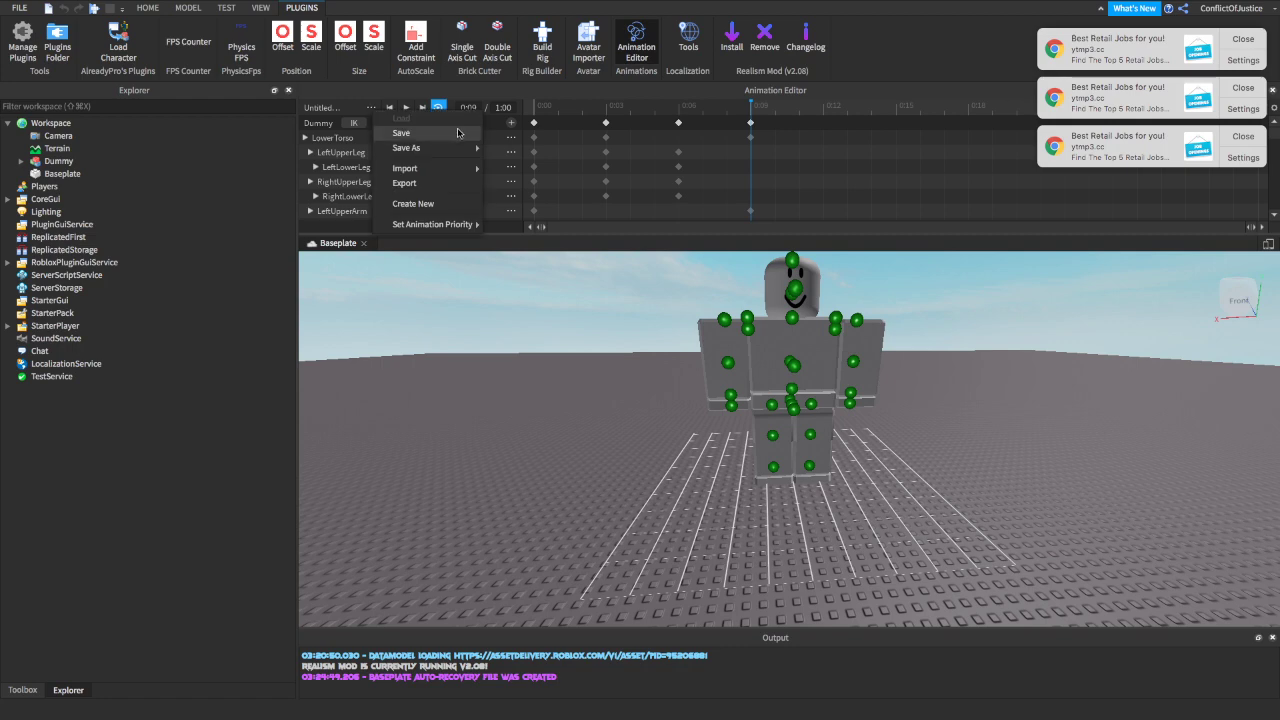
{"action": "mouse_move", "coordinate": [407, 229]}
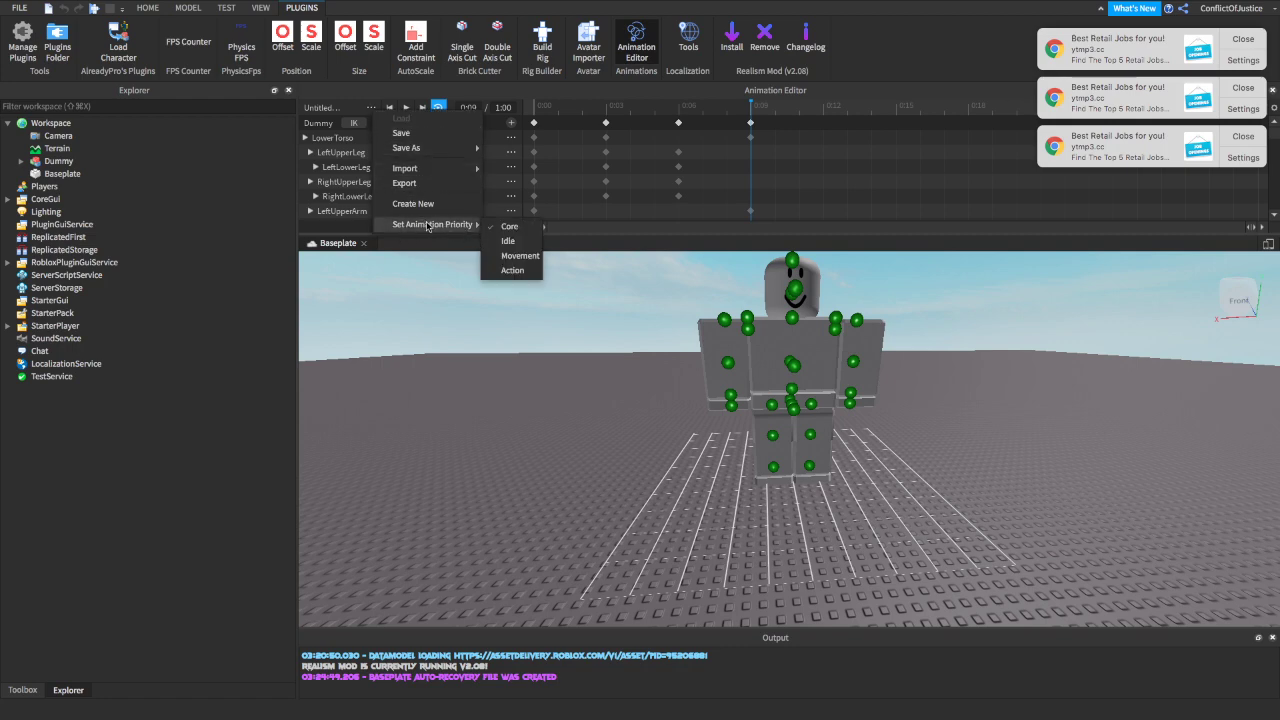
{"action": "left_click", "coordinate": [516, 262]}
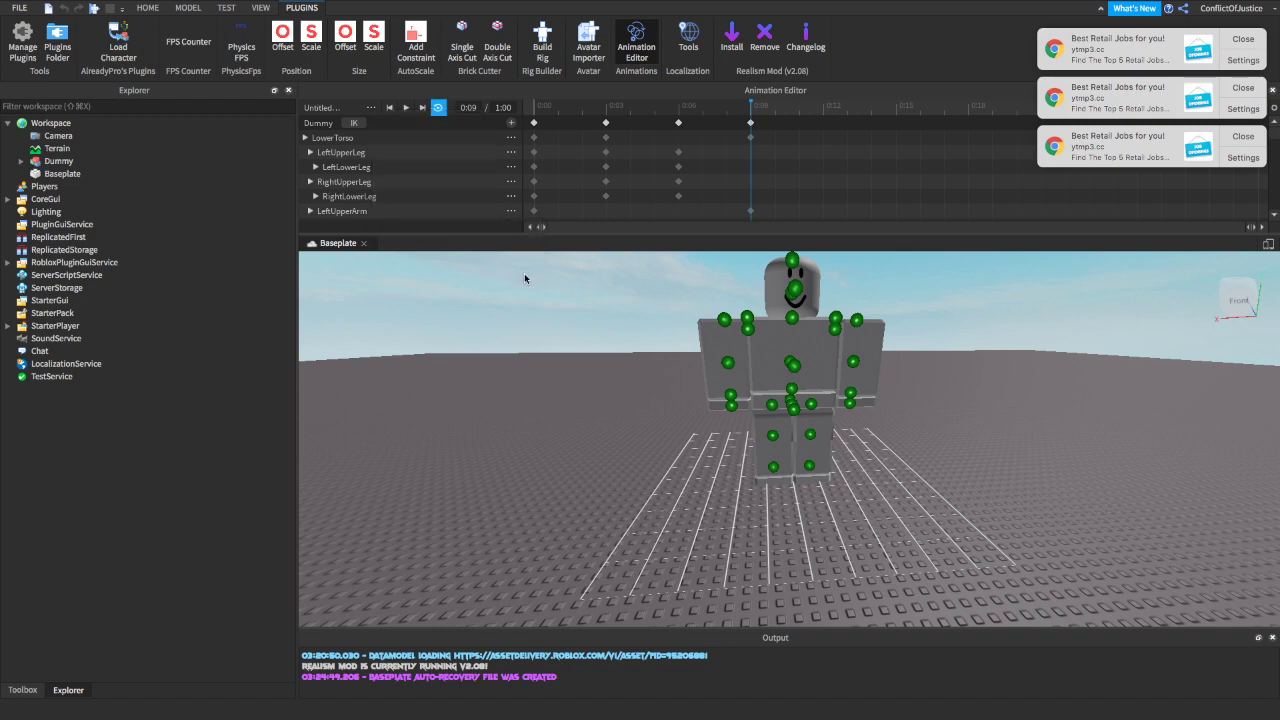
Preview the looping jump animation on the Dummy and stop the playback.
{"action": "right_click_drag", "start_coordinate": [708, 378], "coordinate": [710, 376]}
{"action": "key", "text": "s"}
{"action": "key", "text": "w"}
{"action": "key", "text": "s"}
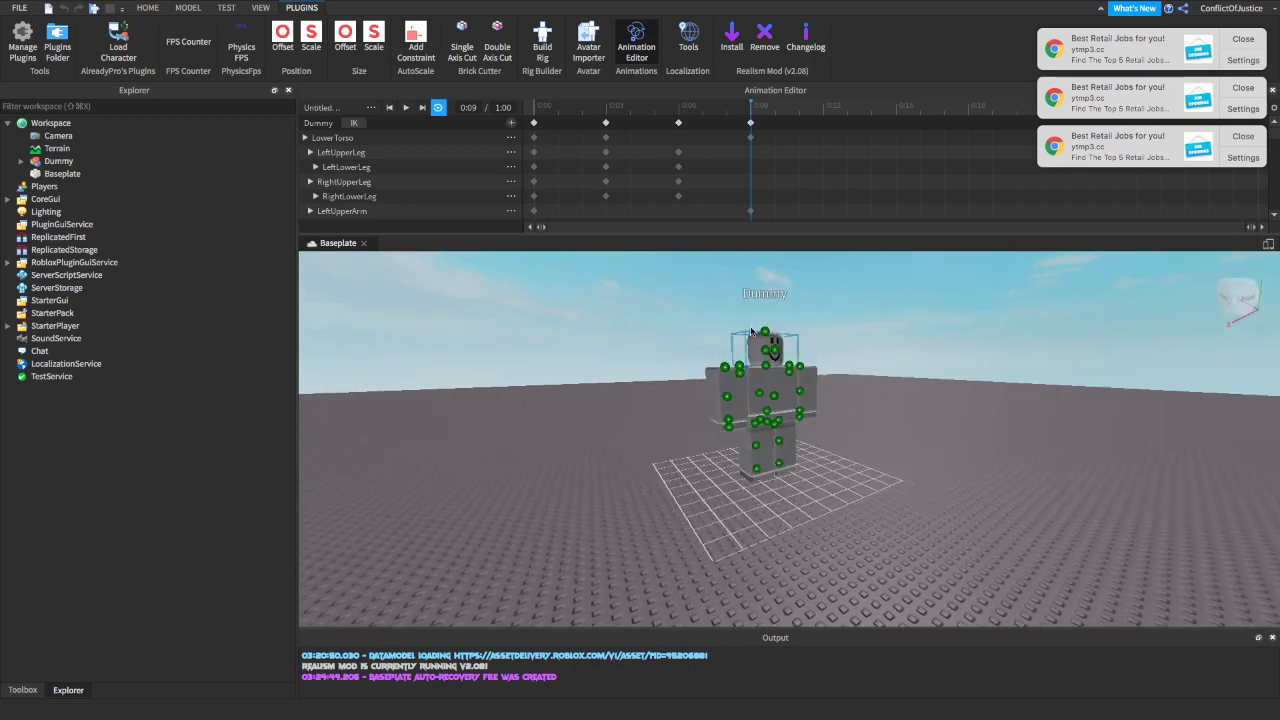
{"action": "left_click", "coordinate": [406, 111]}
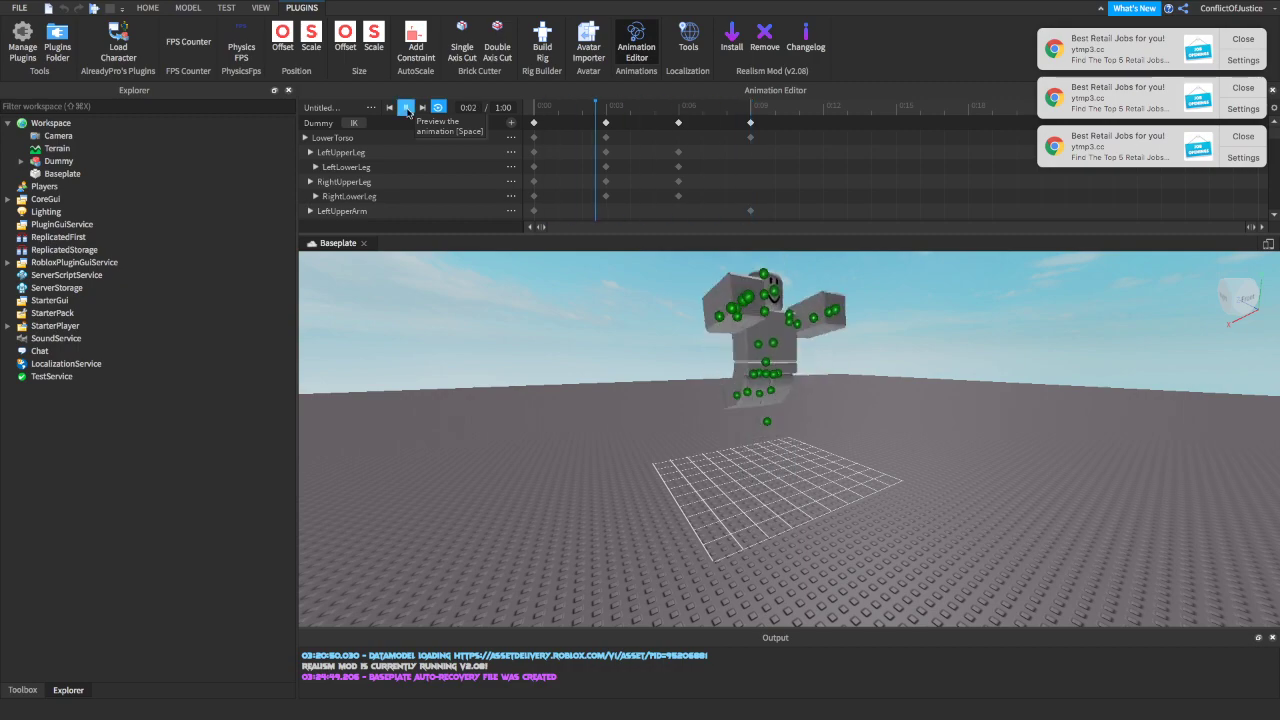
{"action": "left_click", "coordinate": [407, 111]}
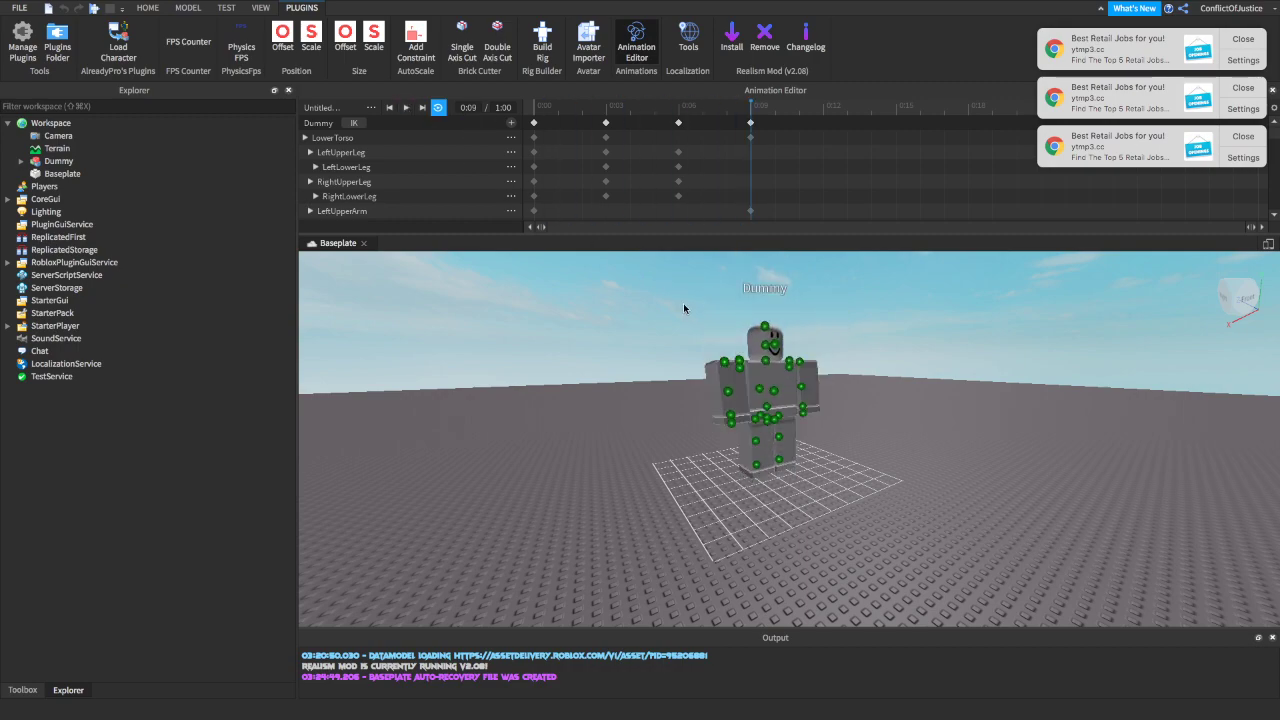
{"action": "right_click_drag", "start_coordinate": [684, 304], "coordinate": [584, 293]}
{"action": "scroll", "coordinate": [684, 307], "scroll_direction": "up", "scroll_amount": 5}
{"action": "scroll", "coordinate": [684, 307], "scroll_direction": "down", "scroll_amount": 5}
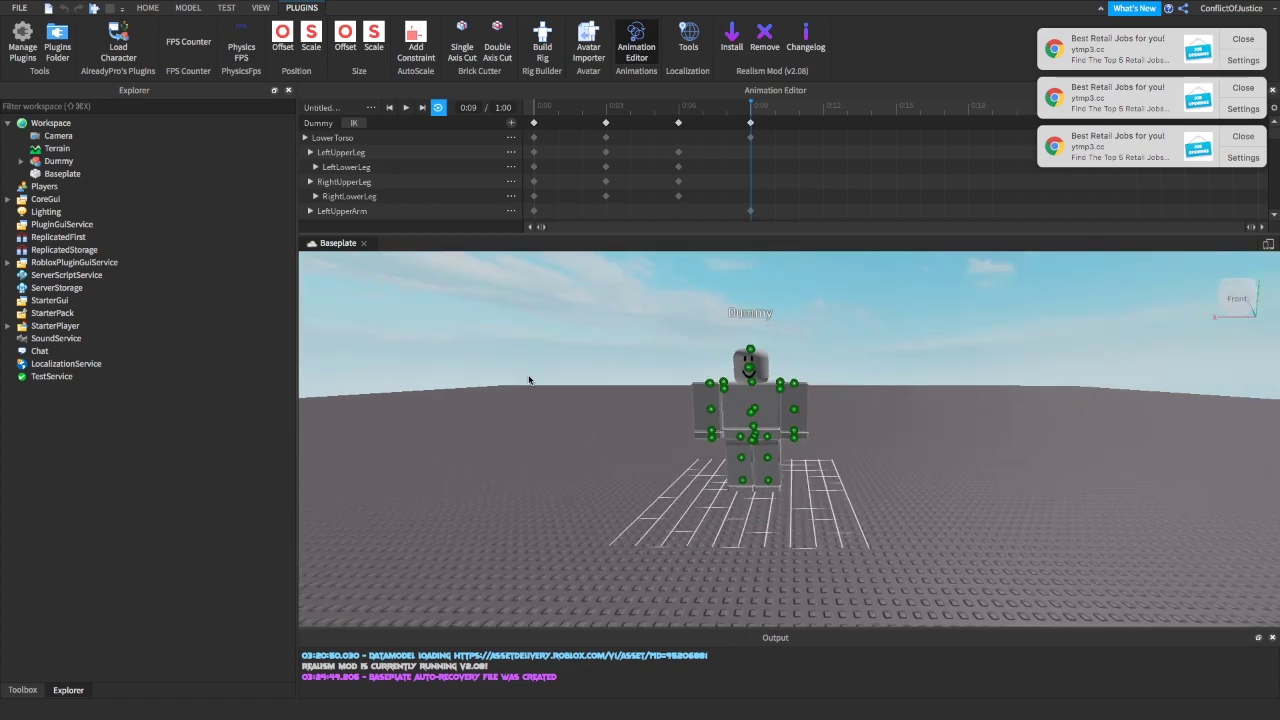
{"action": "right_click_drag", "start_coordinate": [544, 386], "coordinate": [543, 384]}
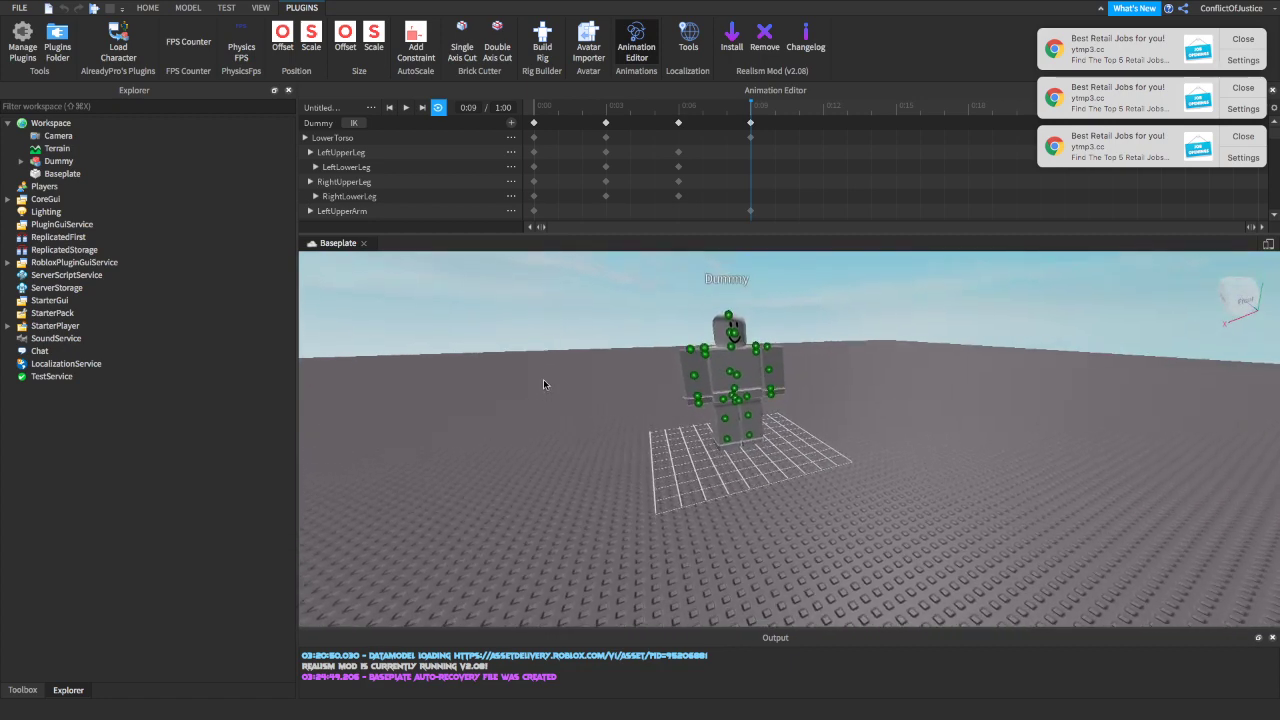
{"action": "right_click_drag", "start_coordinate": [388, 474], "coordinate": [439, 481]}
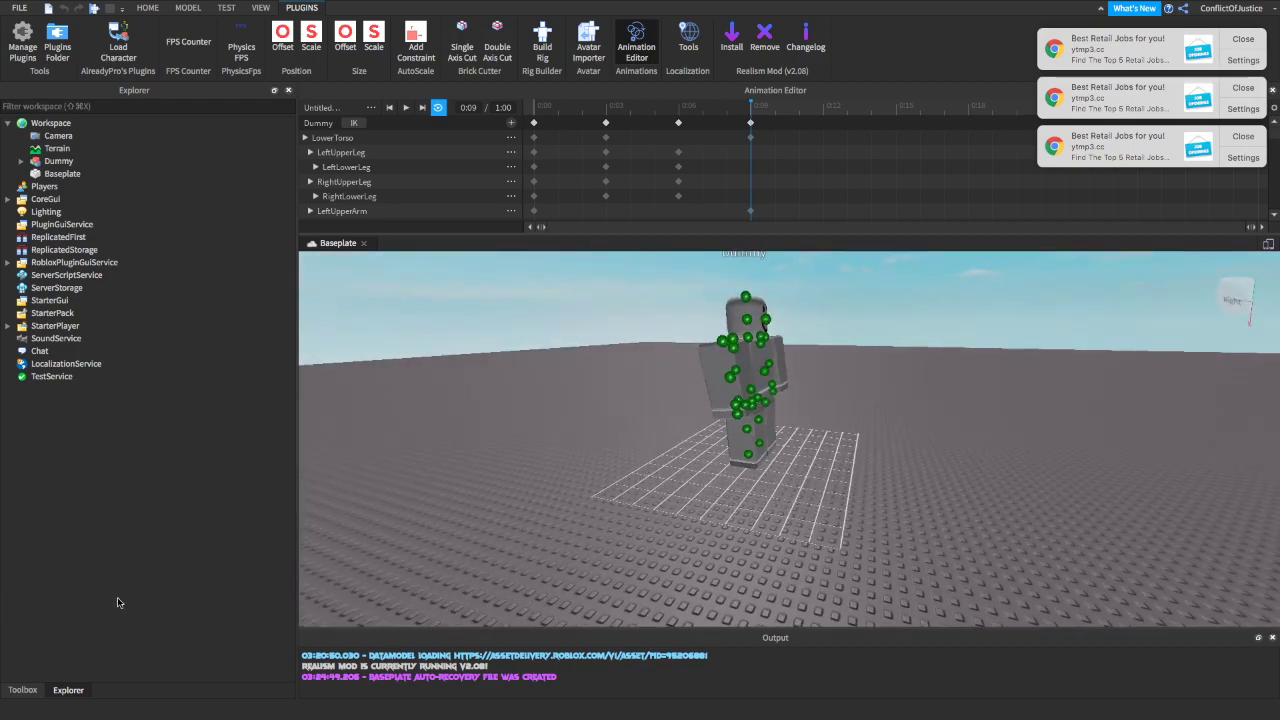
{"action": "scroll", "coordinate": [476, 578], "scroll_direction": "up", "scroll_amount": 5}
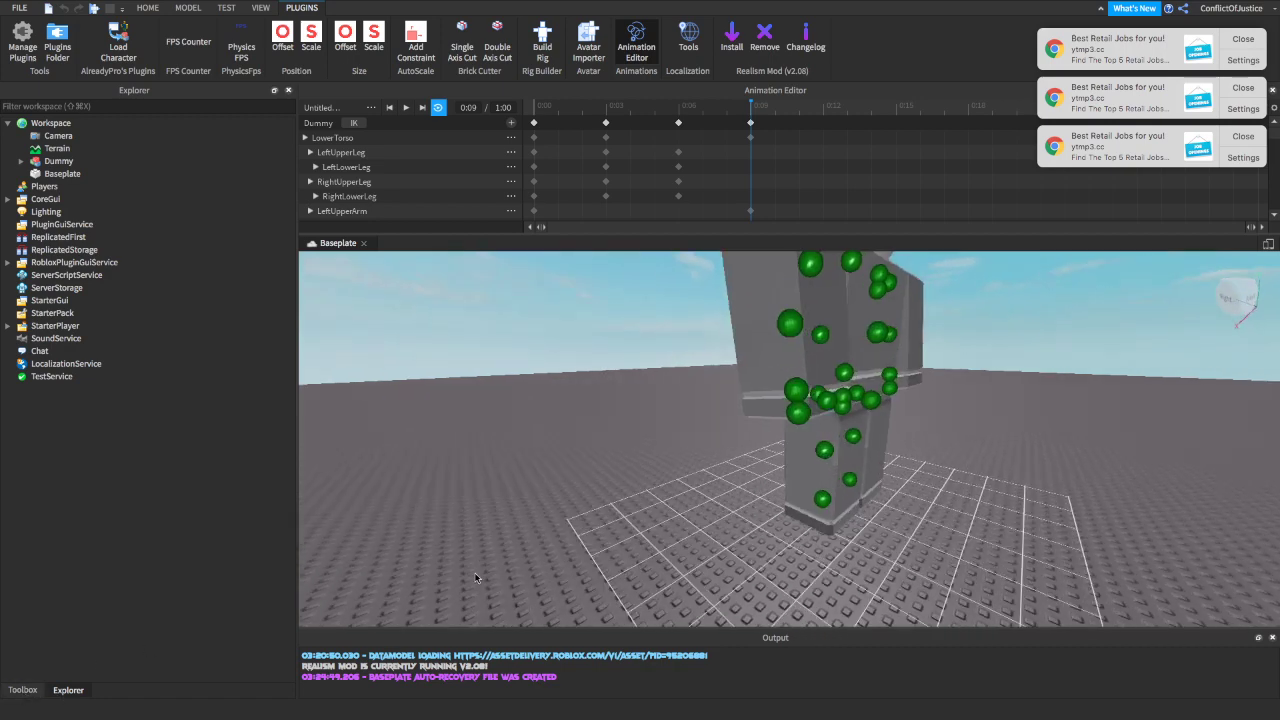
{"action": "key", "text": "s"}
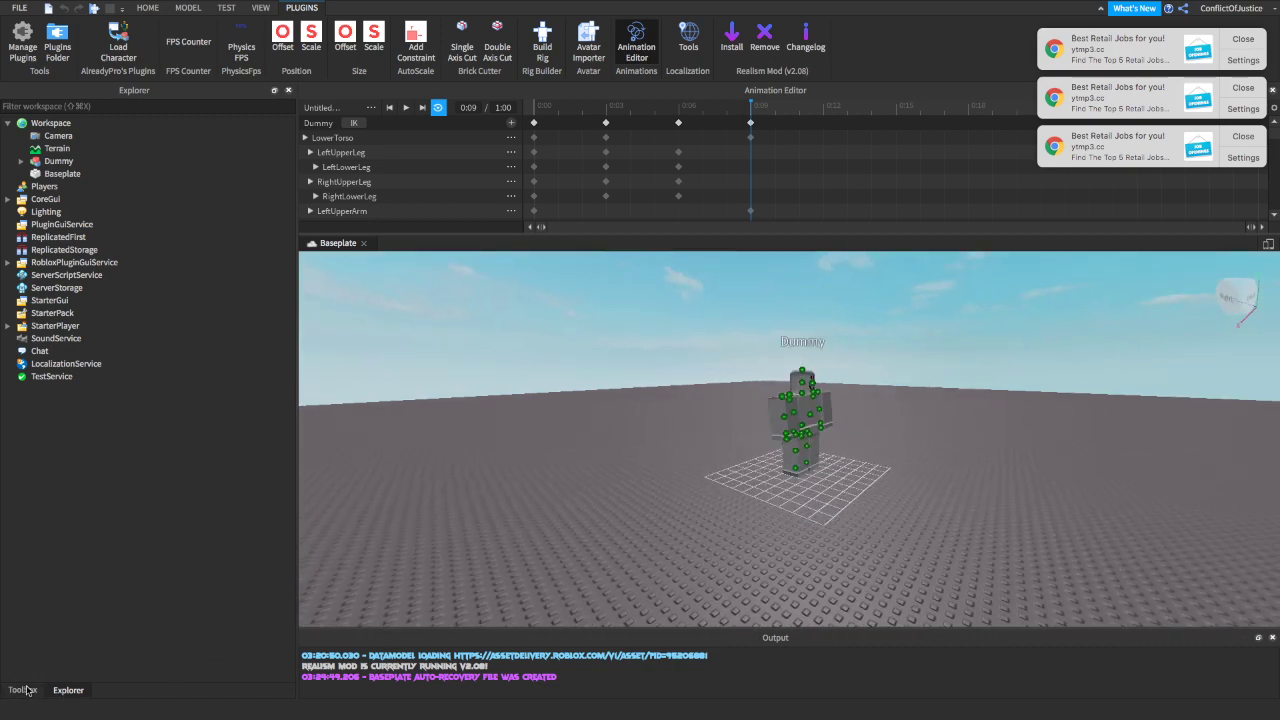
Open the Toolbox with the Marketplace models.
{"action": "left_click", "coordinate": [22, 690]}
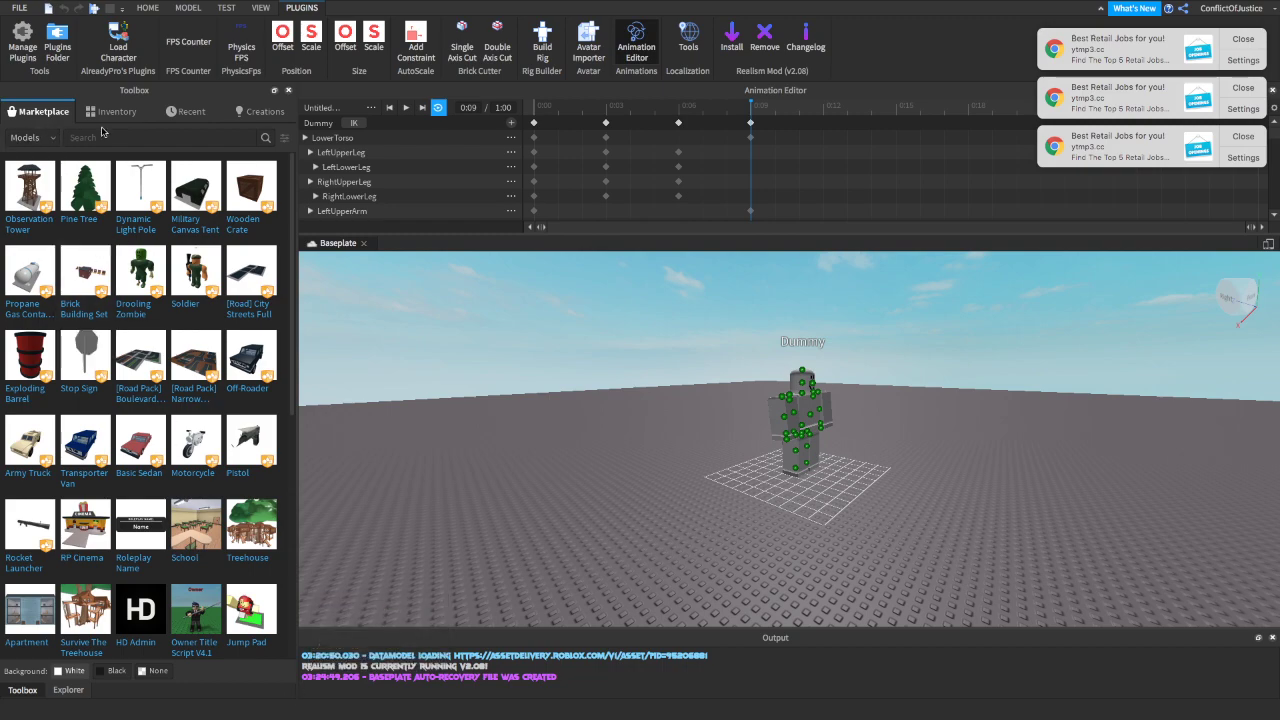
{"action": "scroll", "coordinate": [530, 360], "scroll_direction": "up", "scroll_amount": 3}
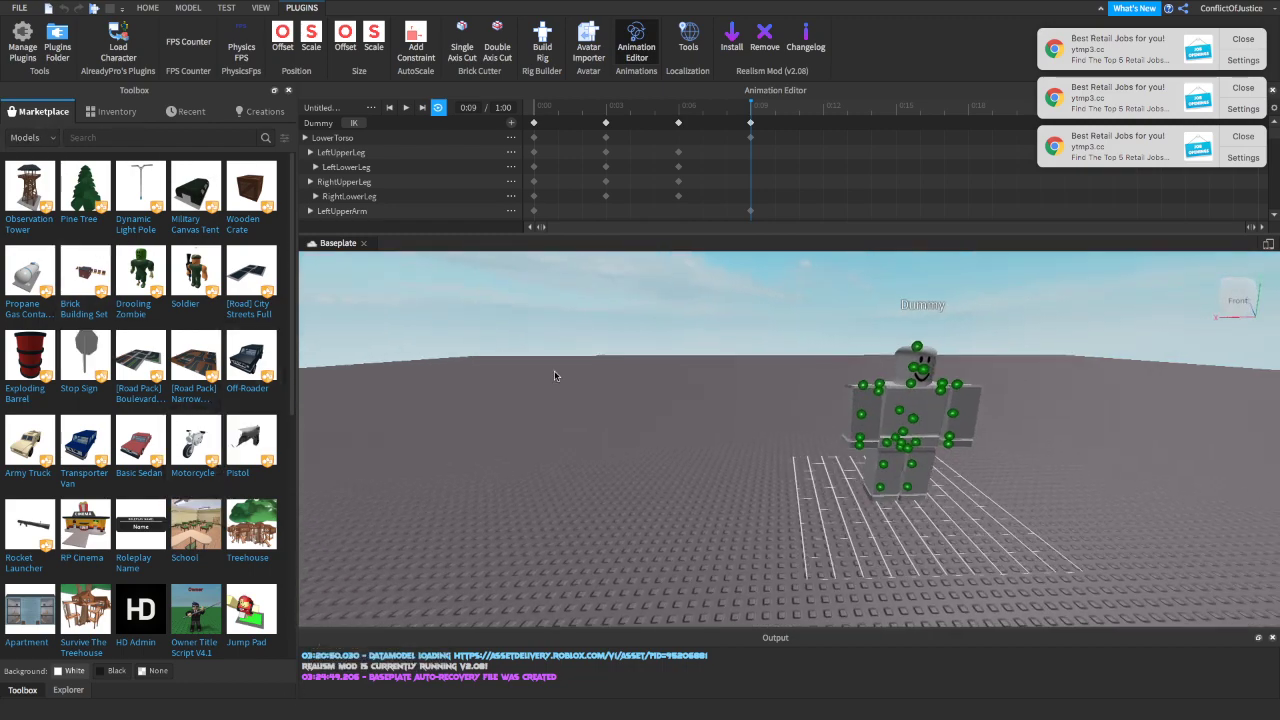
{"action": "scroll", "coordinate": [554, 375], "scroll_direction": "up", "scroll_amount": 5}
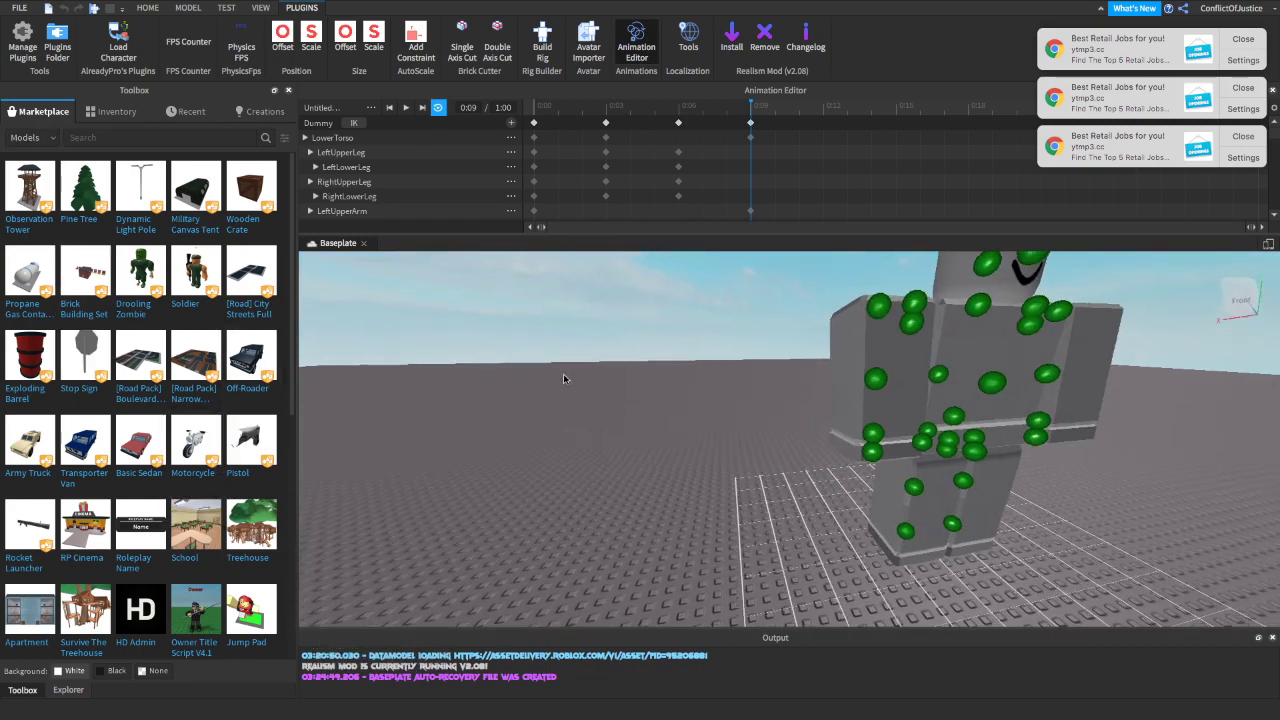
{"action": "key", "text": "f"}
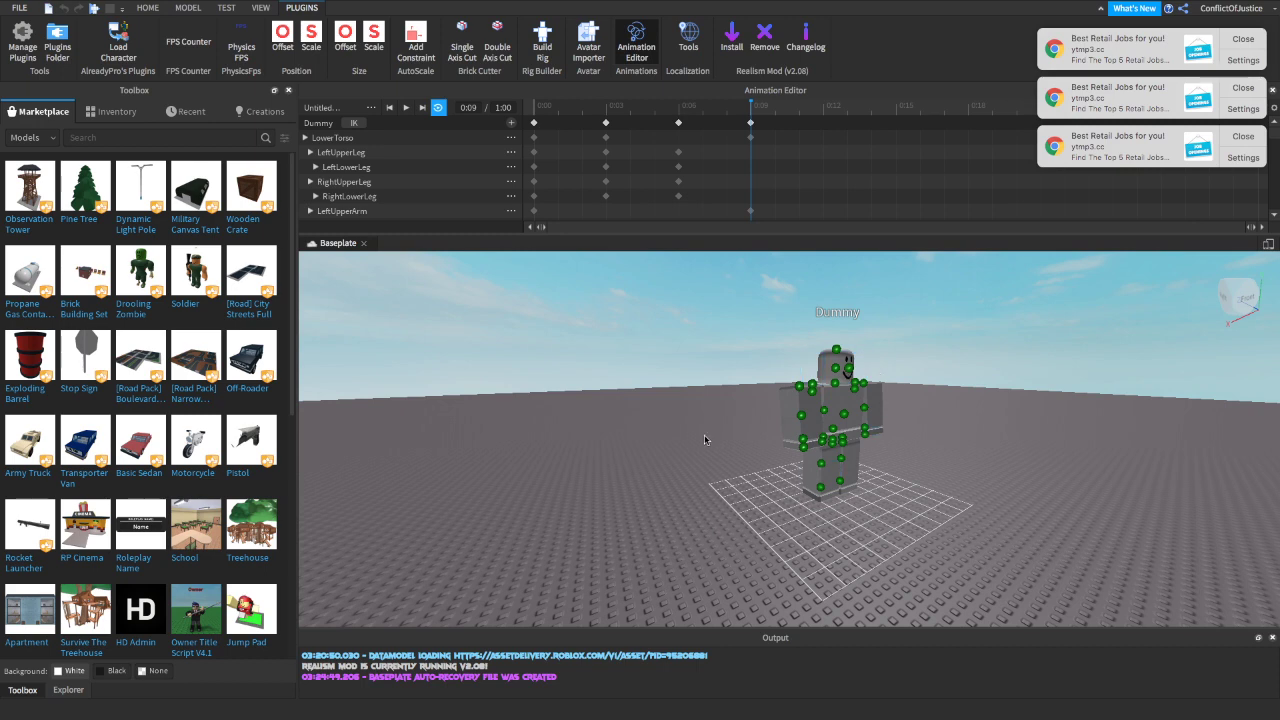
{"action": "right_click_drag", "start_coordinate": [442, 435], "coordinate": [443, 435]}
{"action": "key", "text": "d"}
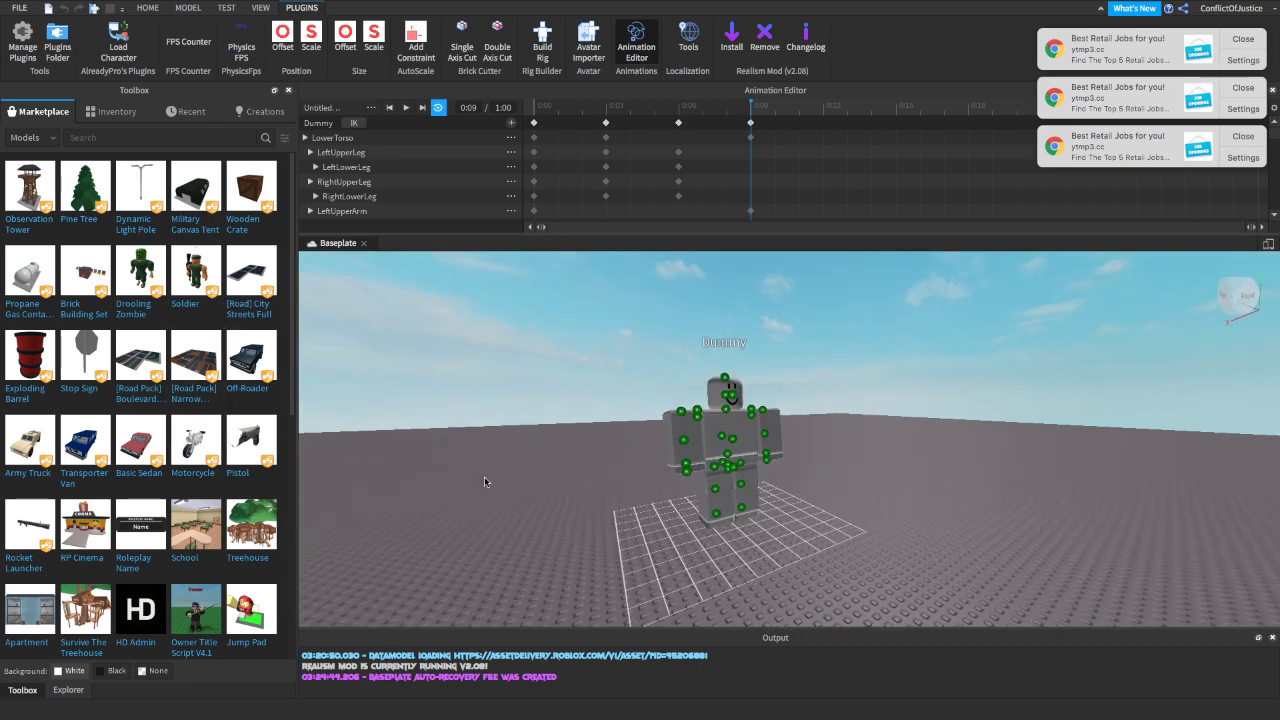
{"action": "right_click_drag", "start_coordinate": [529, 468], "coordinate": [529, 468]}
{"action": "key", "text": "s"}
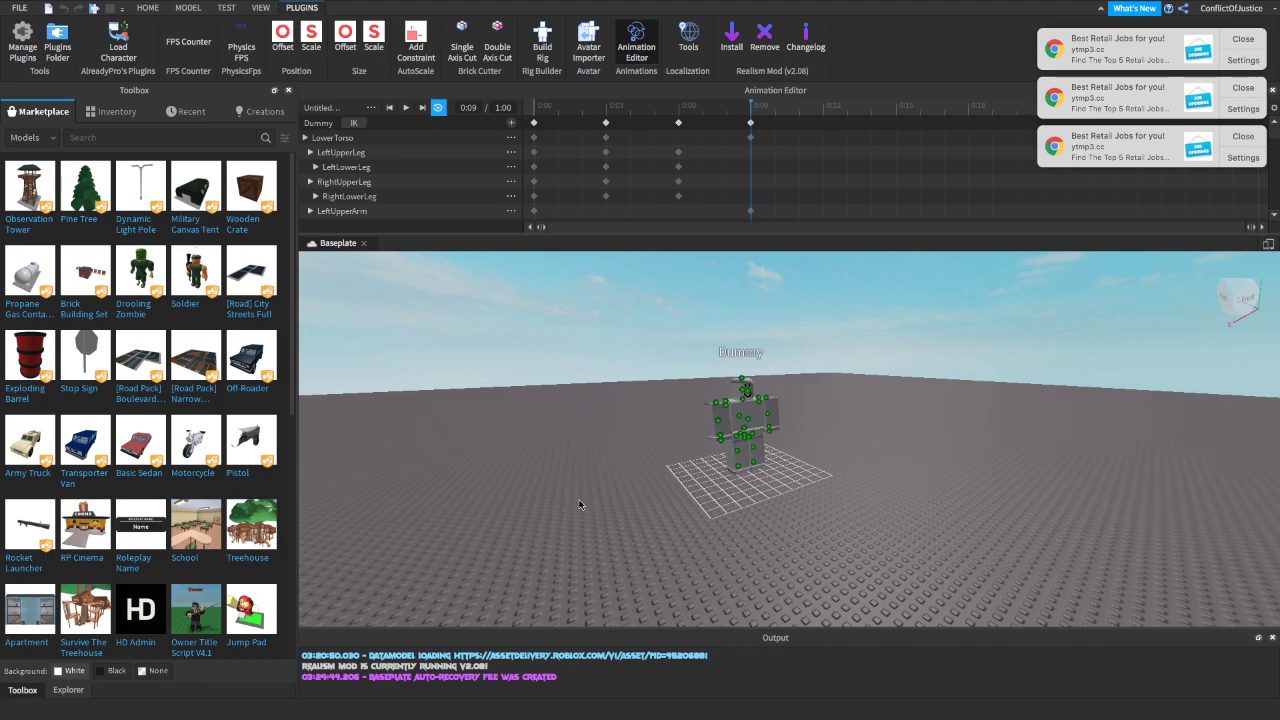
{"action": "scroll", "coordinate": [900, 549], "scroll_direction": "up", "scroll_amount": 8}
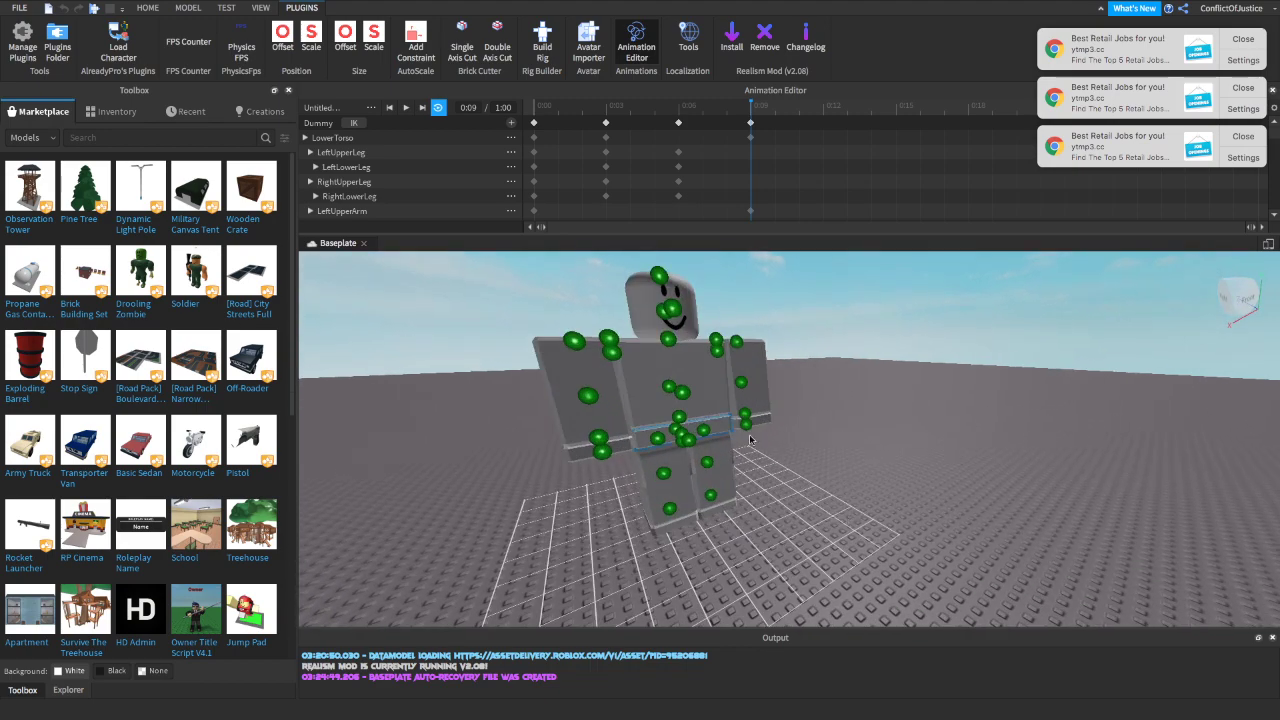
{"action": "scroll", "coordinate": [840, 468], "scroll_direction": "down", "scroll_amount": 8}
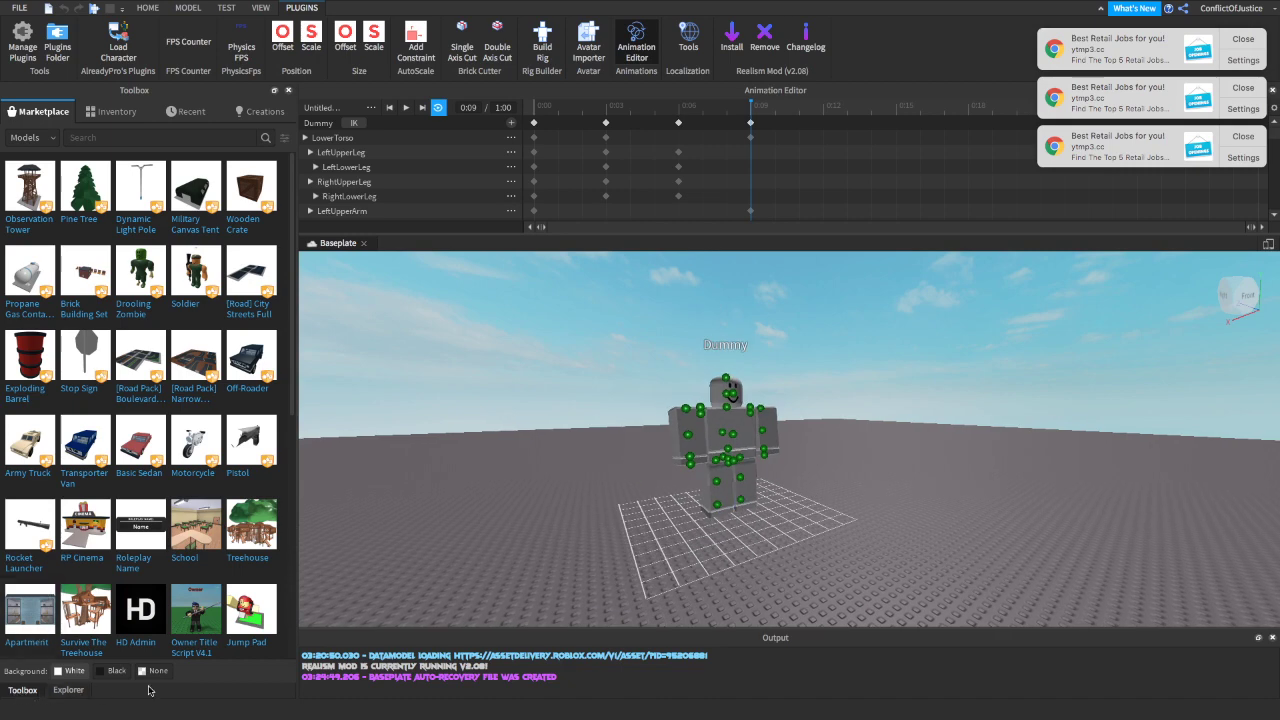
Insert the Jumping Animation model from the inventory's My Models into the place.
{"action": "mouse_move", "coordinate": [104, 462]}
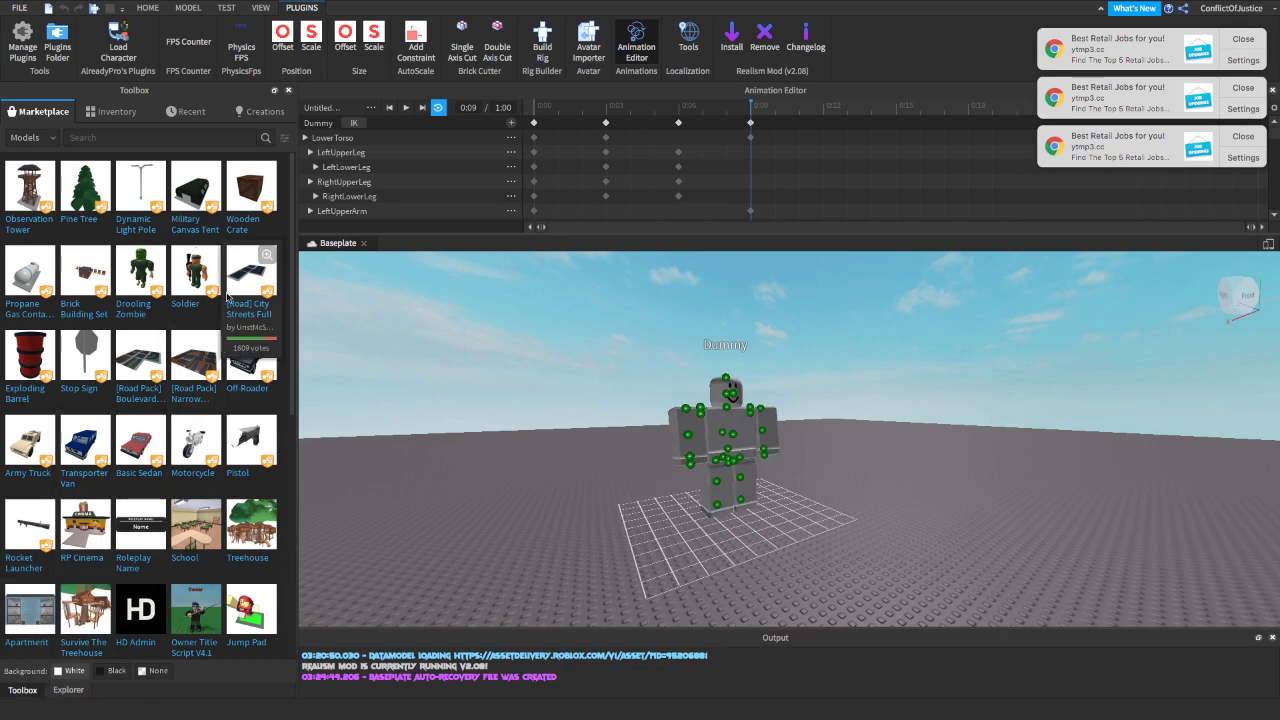
{"action": "left_click", "coordinate": [110, 112]}
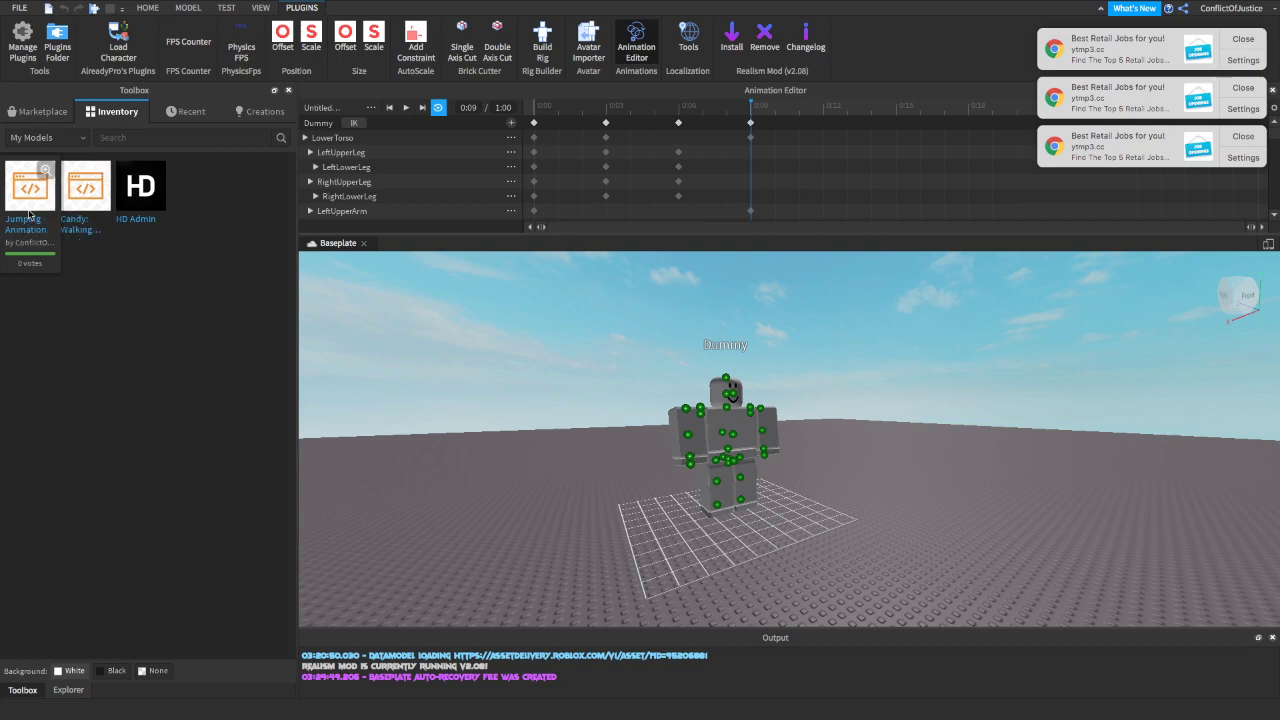
{"action": "left_click", "coordinate": [30, 215]}
{"action": "scroll", "coordinate": [671, 373], "scroll_direction": "down", "scroll_amount": 8}
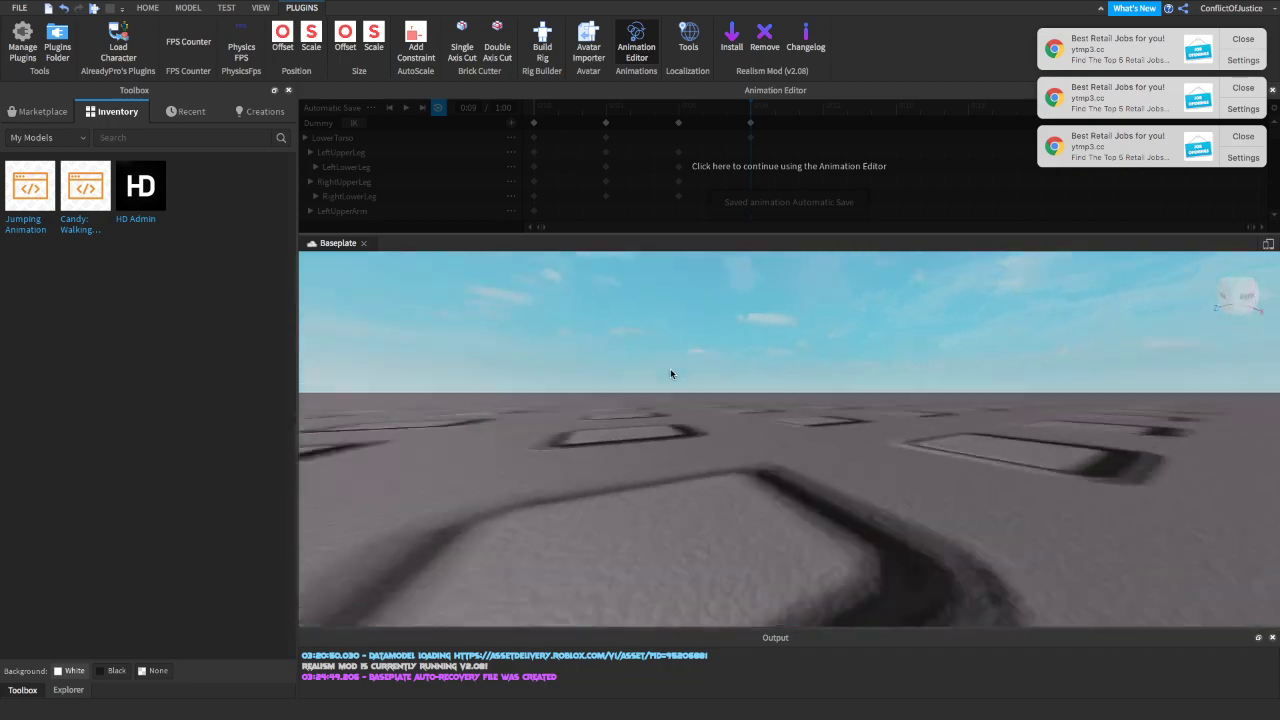
{"action": "right_click_drag", "start_coordinate": [671, 373], "coordinate": [671, 373]}
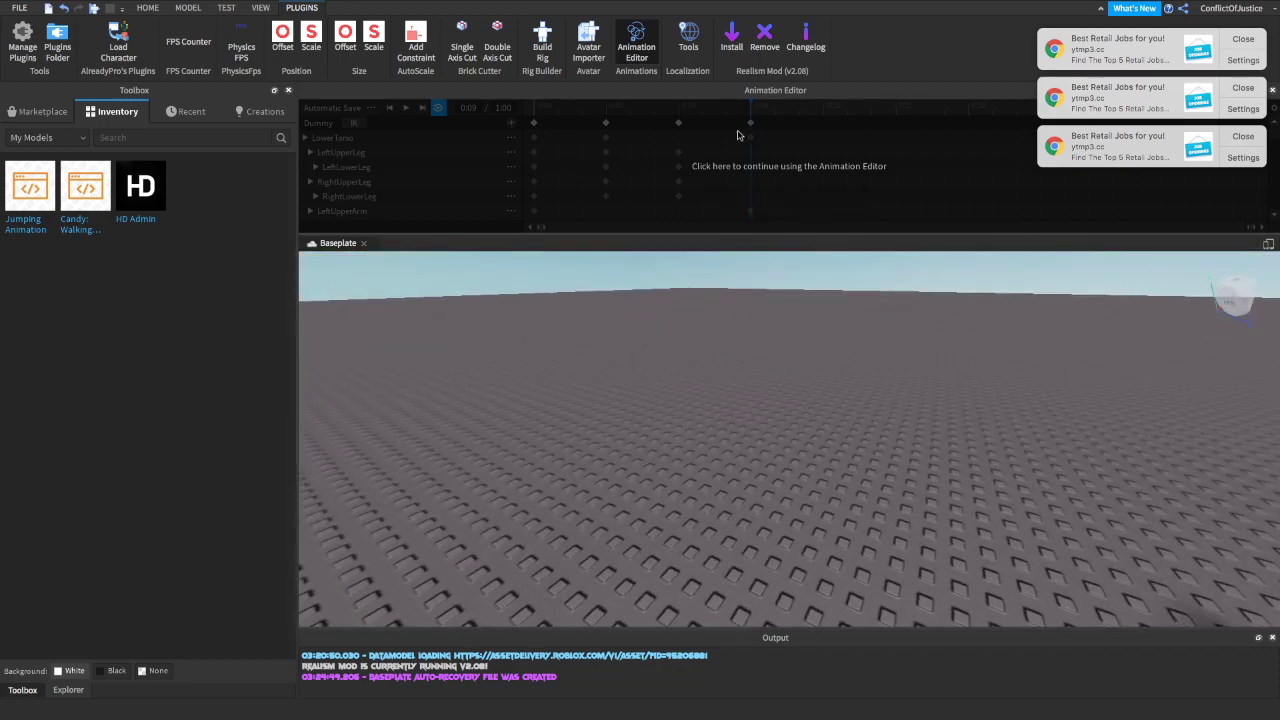
{"action": "right_click_drag", "start_coordinate": [806, 292], "coordinate": [806, 291]}
{"action": "key", "text": "w"}
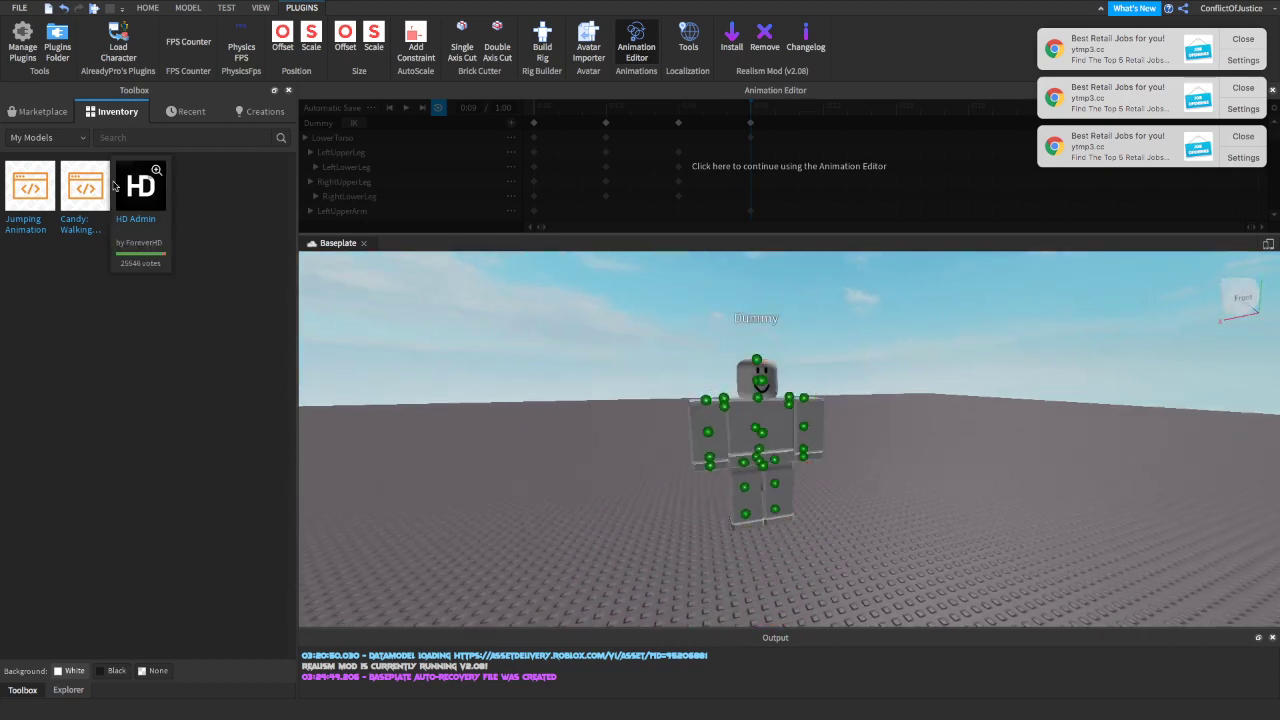
Move the LocalScript from Workspace into StarterCharacterScripts under StarterPlayer.
{"action": "left_click", "coordinate": [72, 691]}
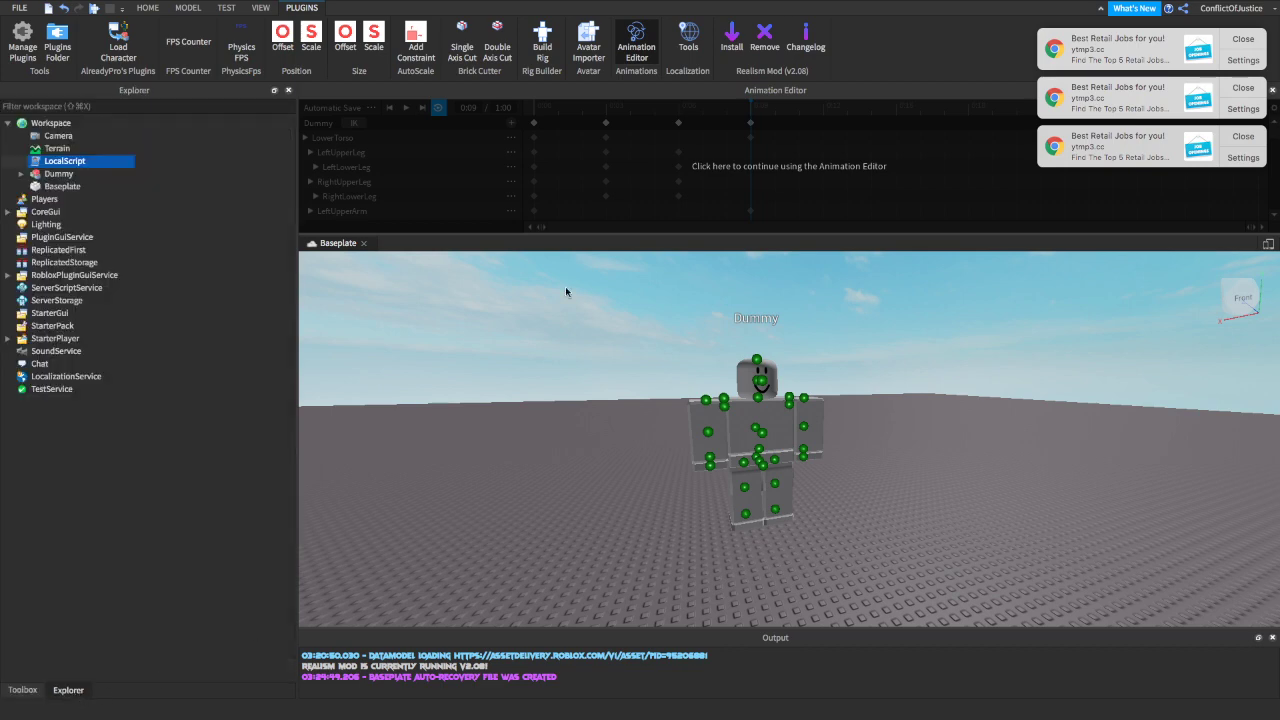
{"action": "left_click", "coordinate": [262, 8]}
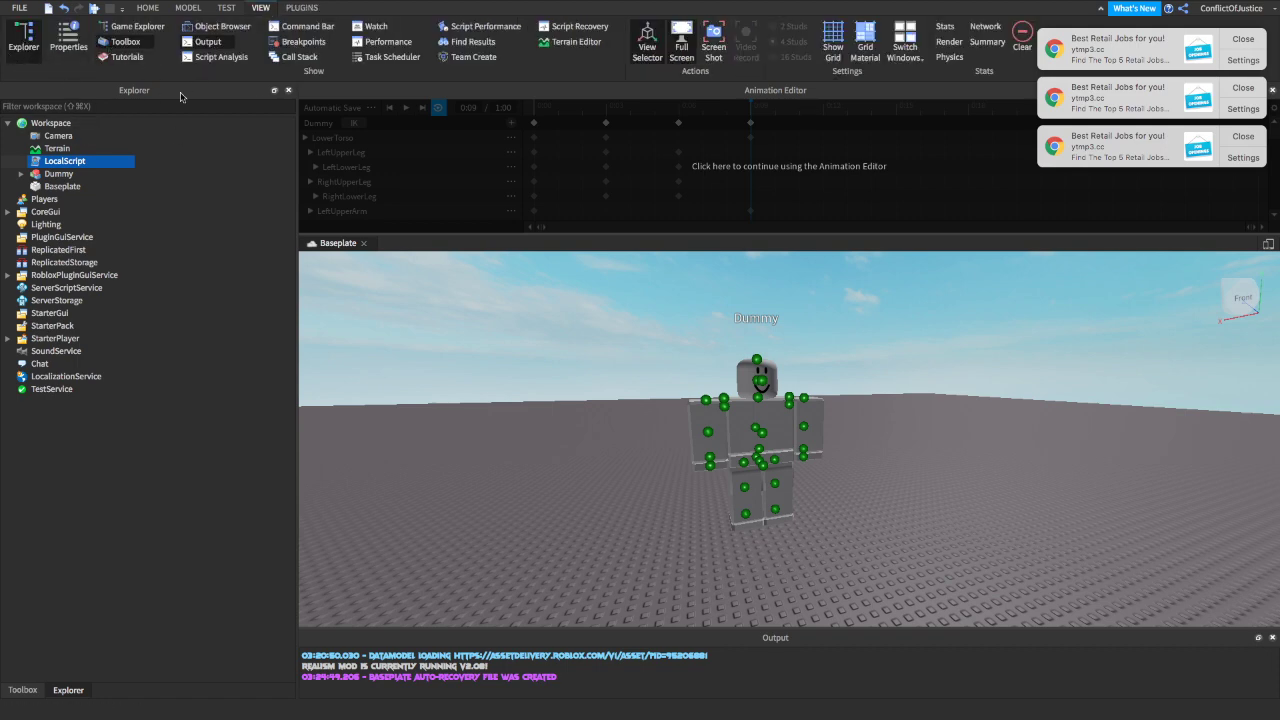
{"action": "left_click", "coordinate": [303, 8]}
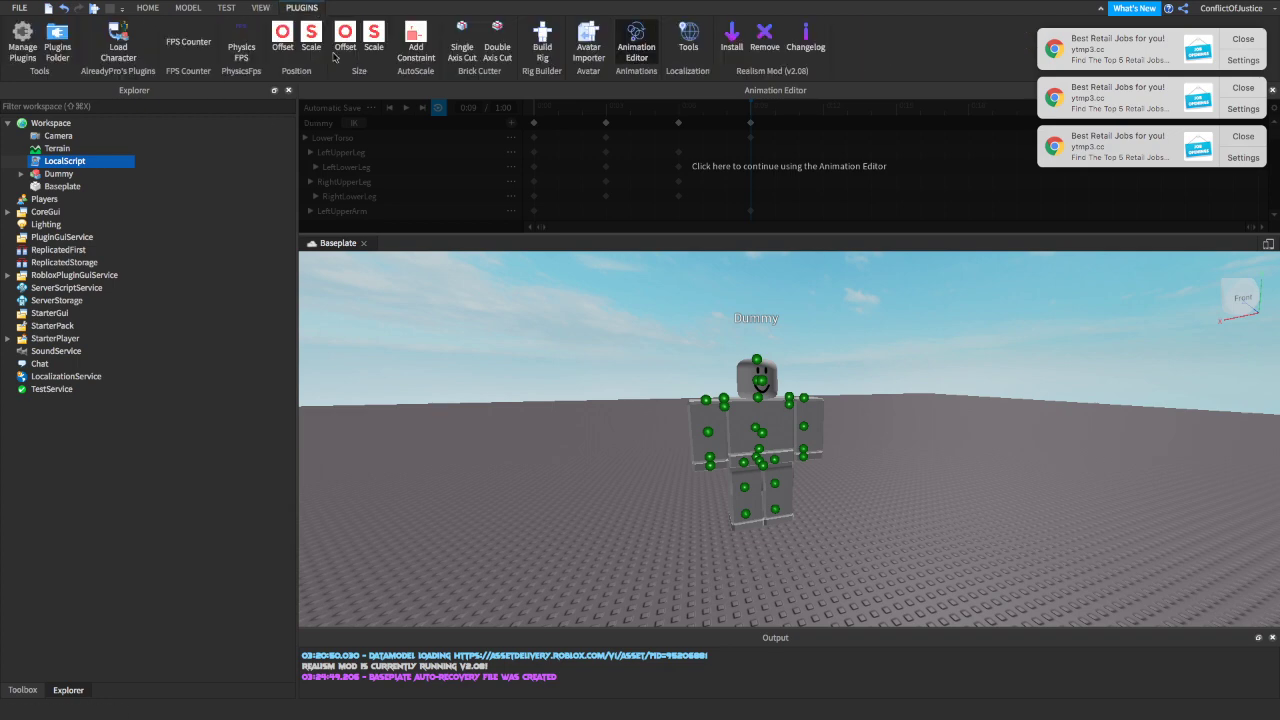
{"action": "right_click_drag", "start_coordinate": [384, 346], "coordinate": [384, 346]}
{"action": "mouse_move", "coordinate": [68, 167]}
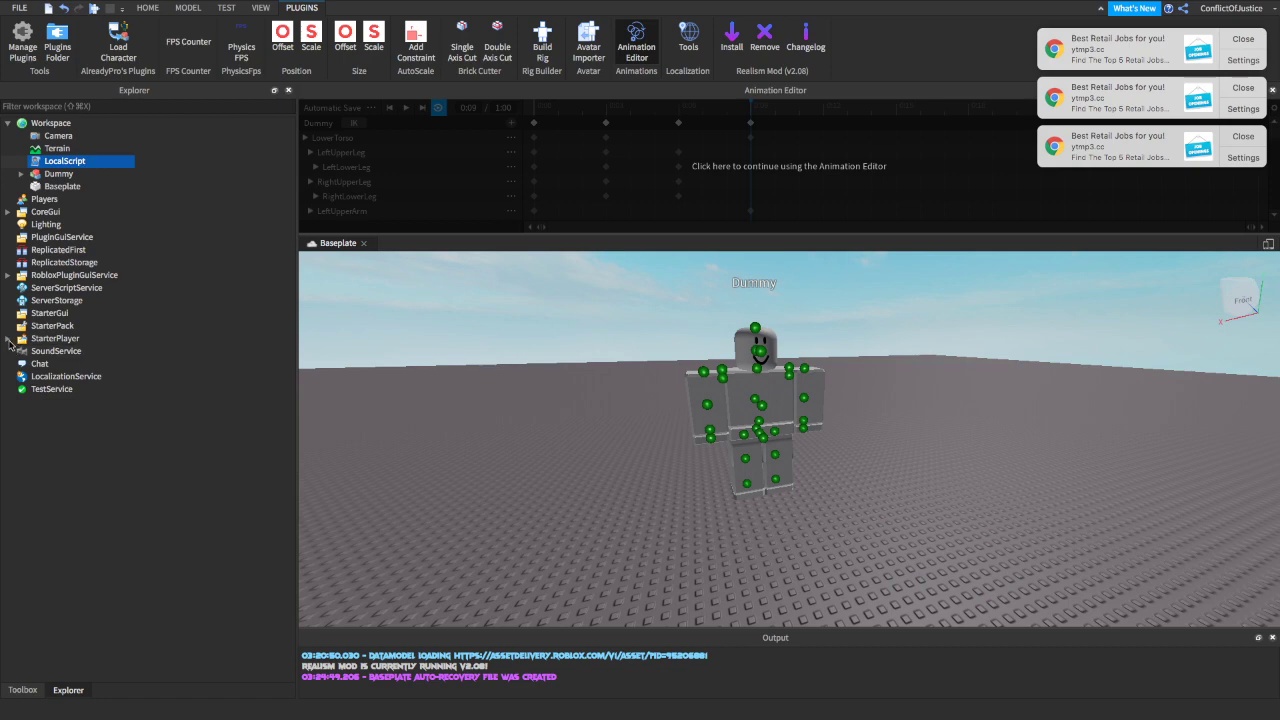
{"action": "left_click", "coordinate": [8, 340]}
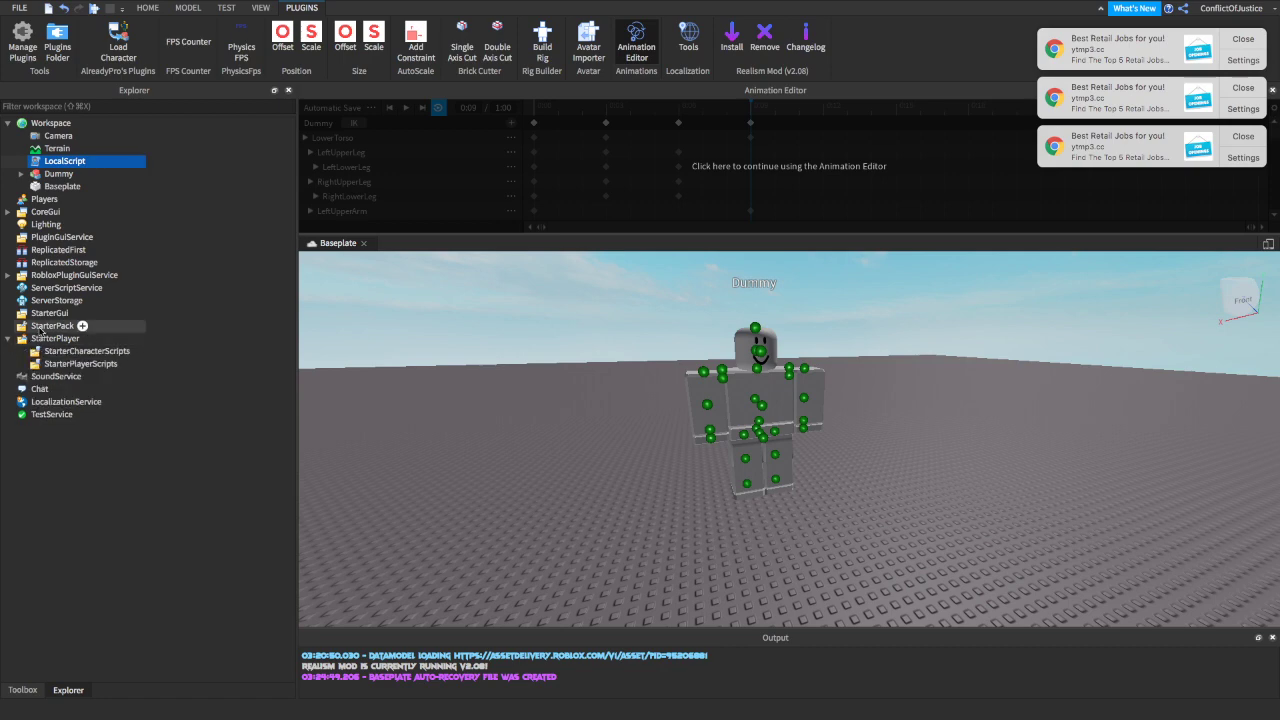
{"action": "mouse_move", "coordinate": [71, 356]}
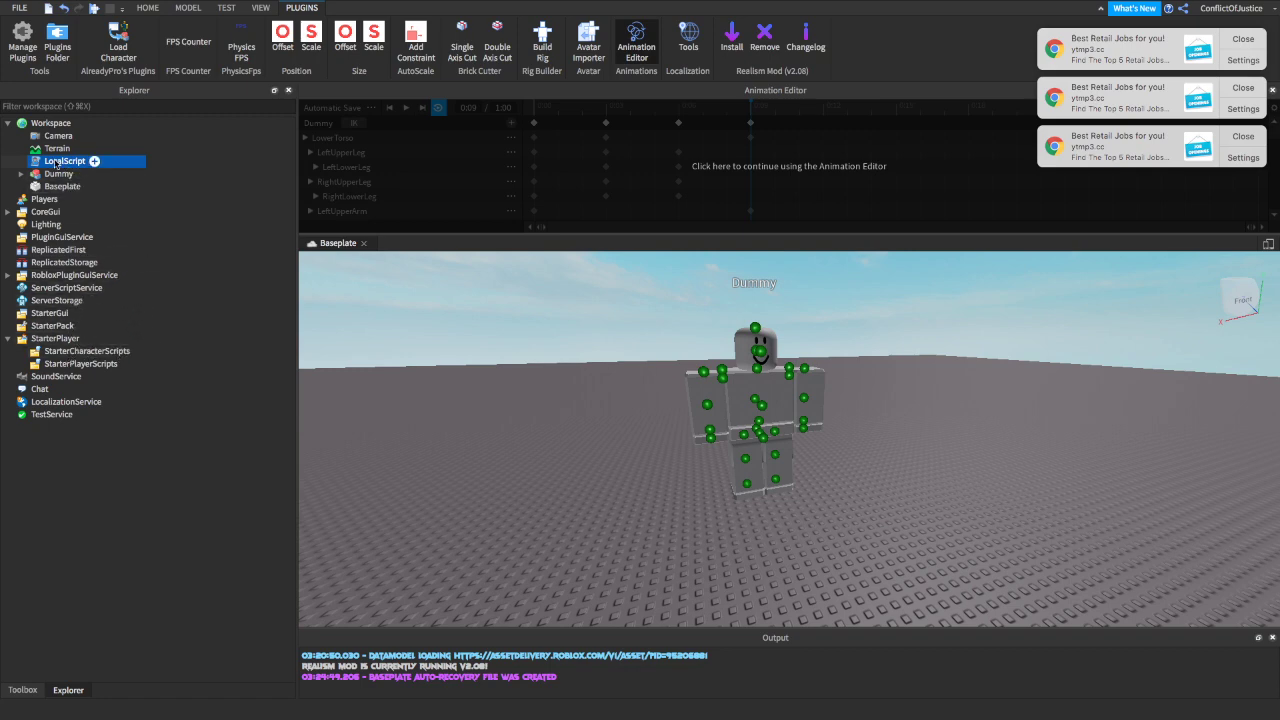
{"action": "left_click_drag", "start_coordinate": [105, 162], "coordinate": [118, 340]}
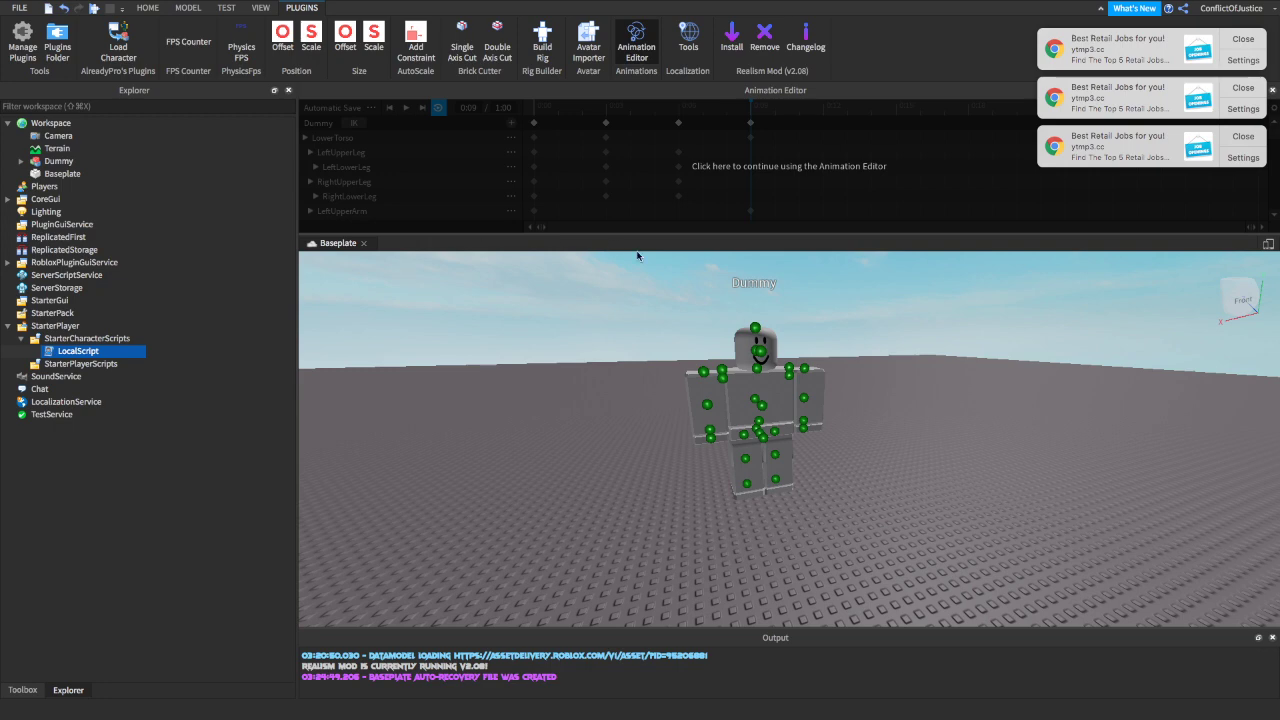
Resume editing the Dummy's saved animation in the Animation Editor.
{"action": "right_click_drag", "start_coordinate": [868, 350], "coordinate": [831, 346]}
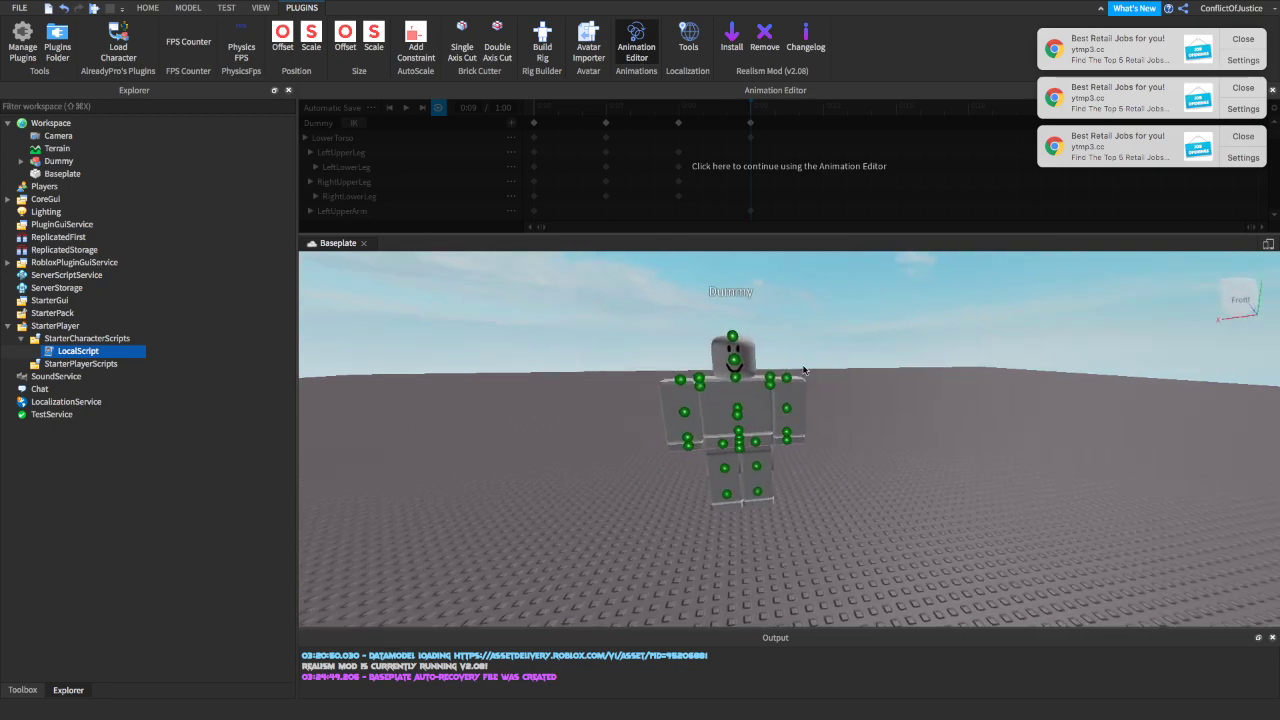
{"action": "left_click", "coordinate": [753, 404]}
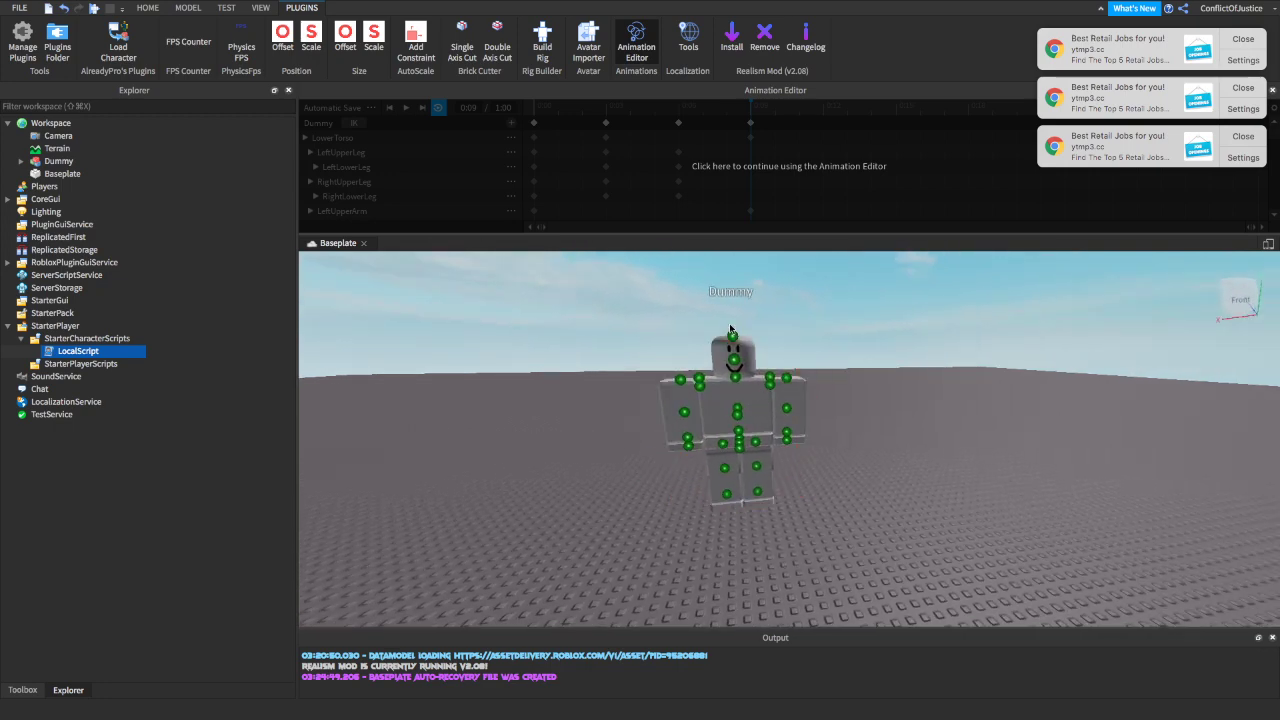
{"action": "left_click", "coordinate": [759, 400]}
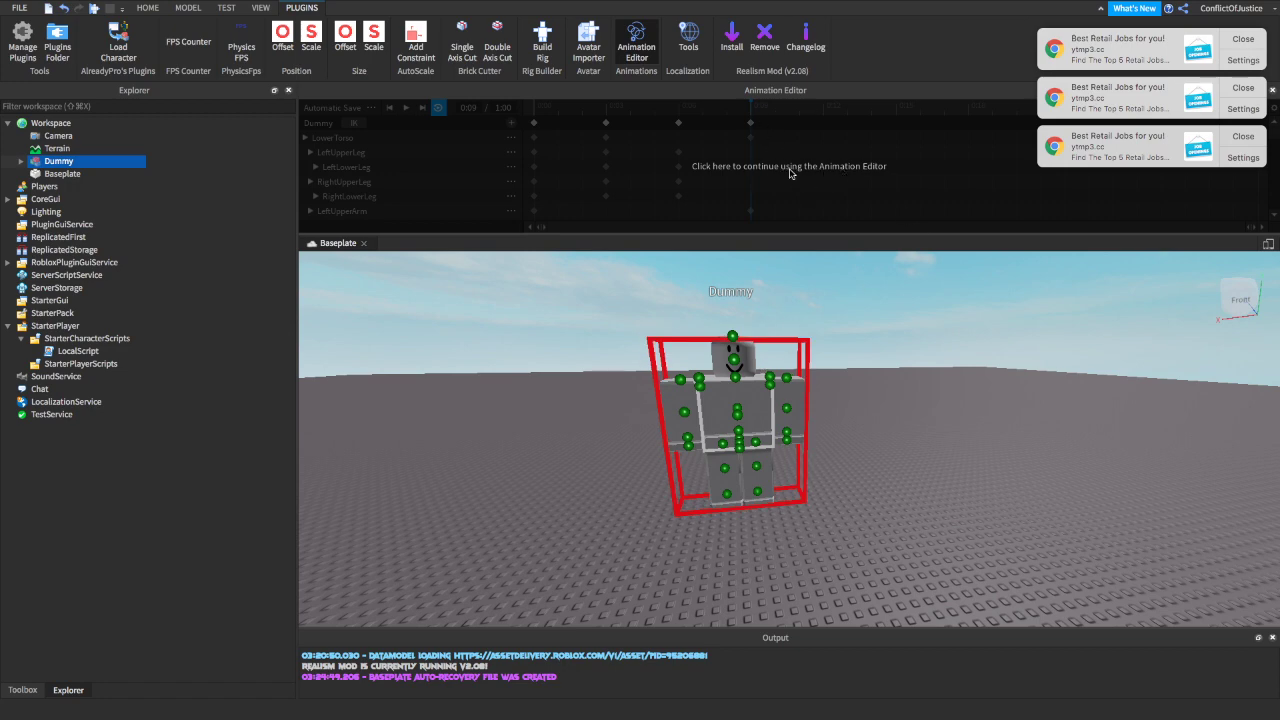
{"action": "left_click", "coordinate": [790, 173]}
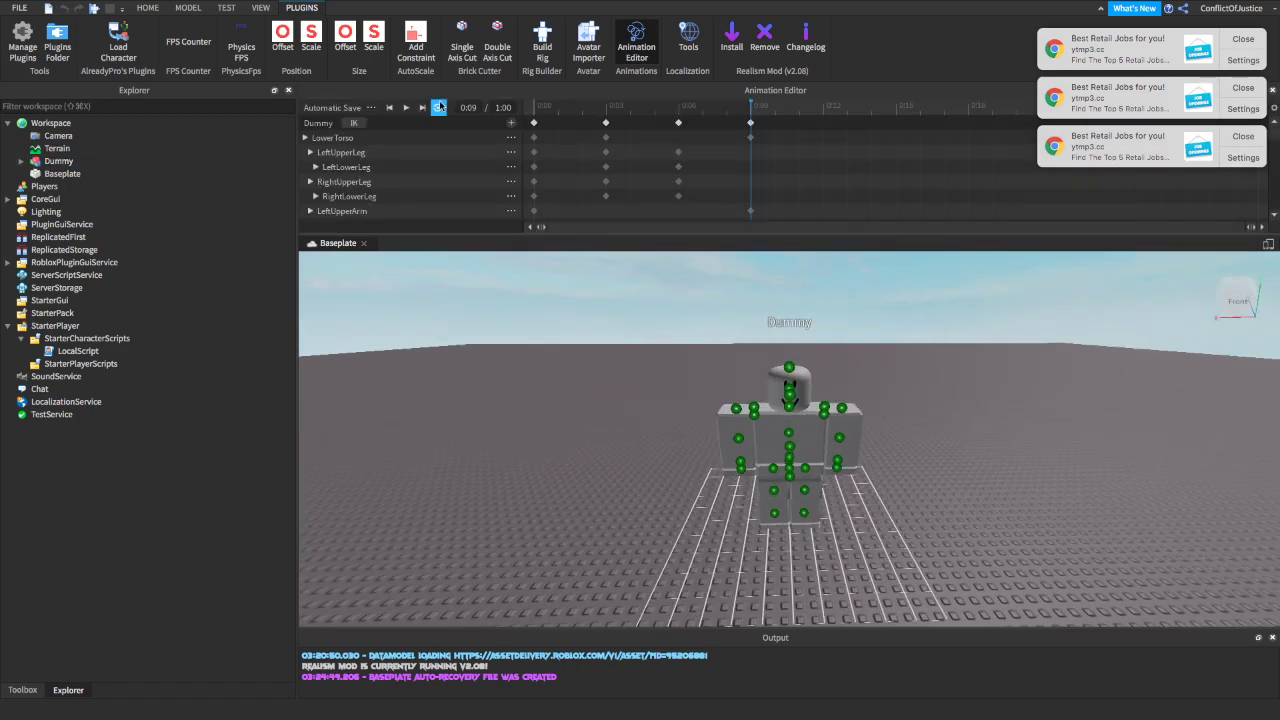
Export the Dummy's animation as a new animation named "Jumping Animation".
{"action": "left_click", "coordinate": [370, 108]}
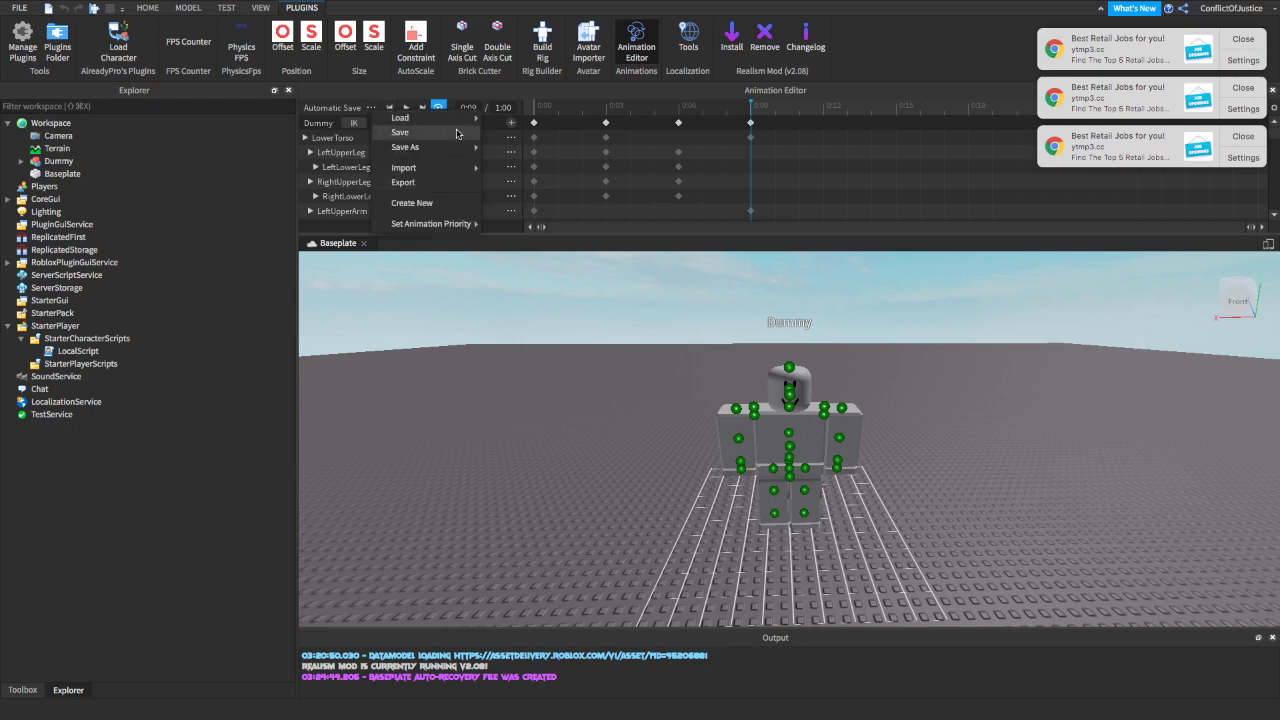
{"action": "left_click", "coordinate": [421, 185]}
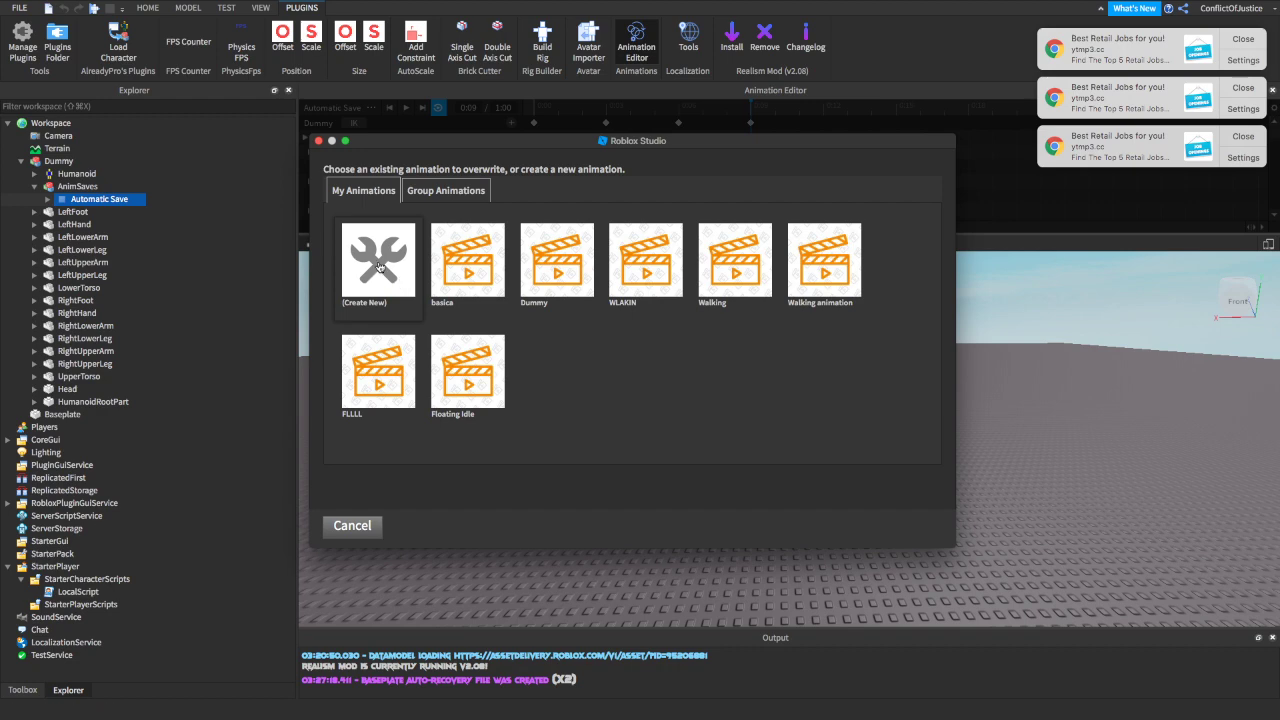
{"action": "left_click", "coordinate": [379, 265]}
{"action": "left_click", "coordinate": [377, 225]}
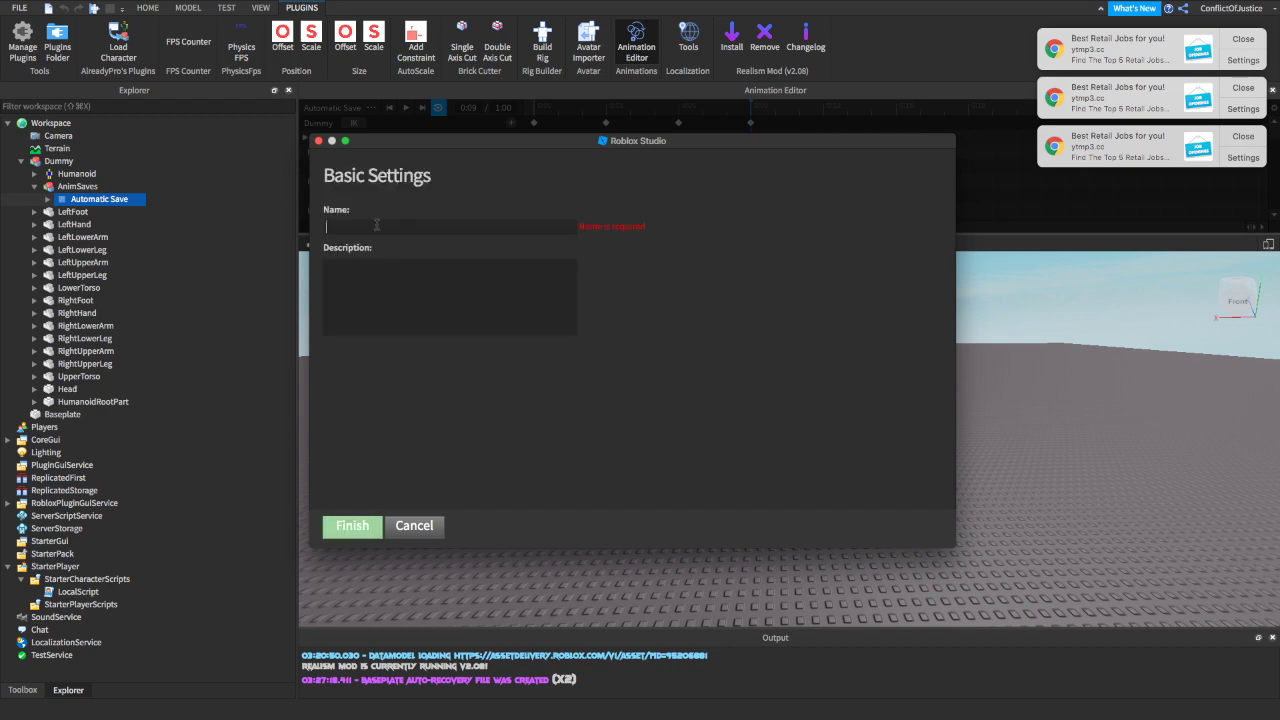
{"action": "type", "text": "Jumping Animation"}
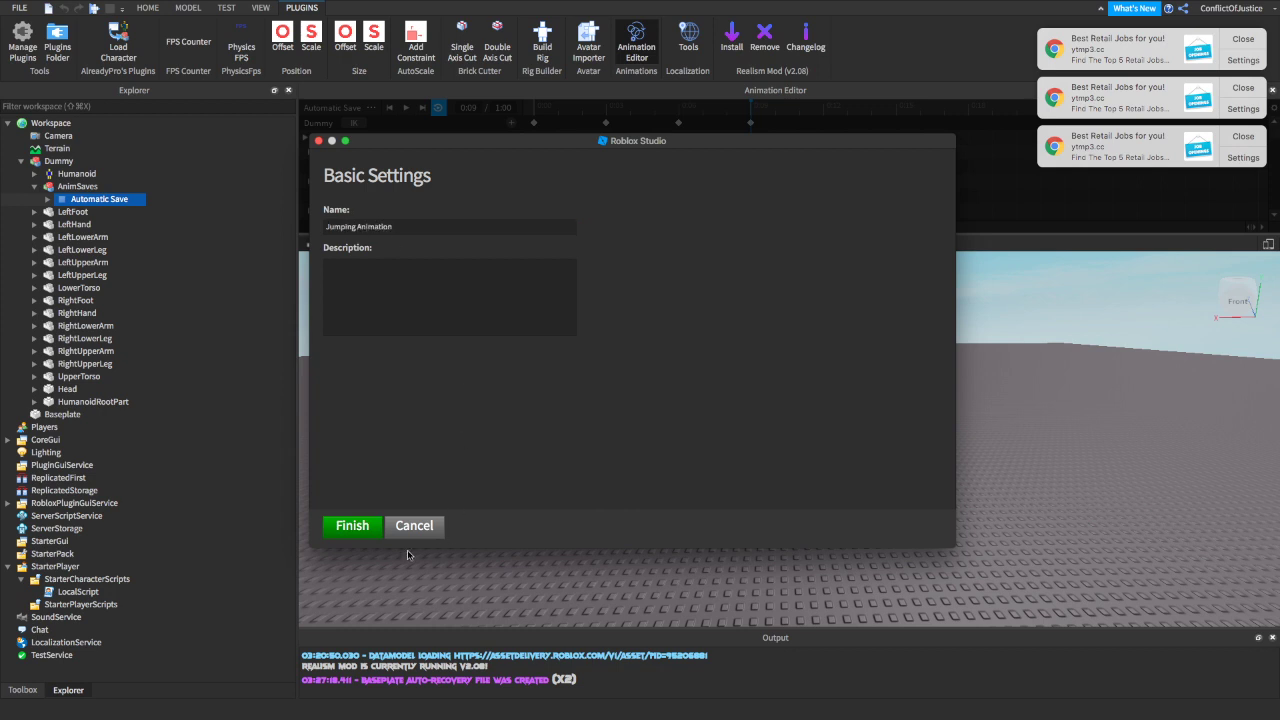
{"action": "left_click", "coordinate": [354, 527]}
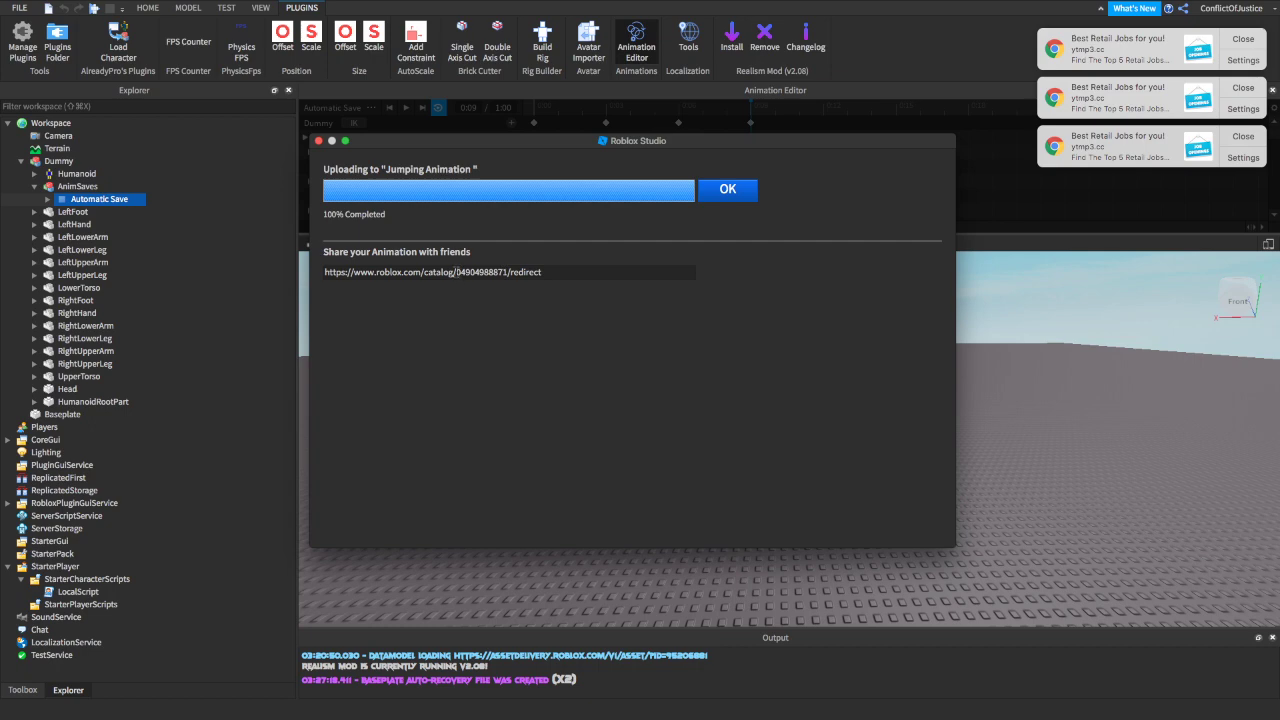
Copy the animation ID from the uploaded animation's share link and close the upload dialog.
{"action": "left_click_drag", "start_coordinate": [457, 272], "coordinate": [497, 269]}
{"action": "right_click", "coordinate": [508, 272]}
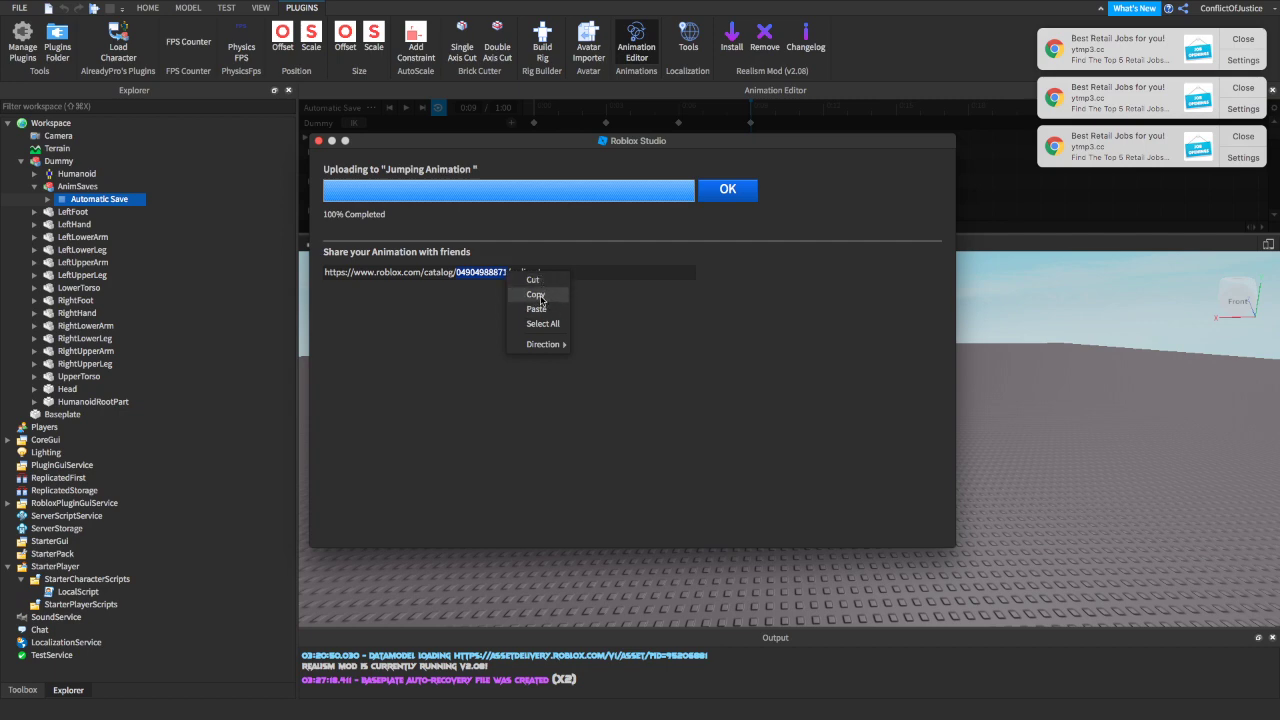
{"action": "left_click", "coordinate": [541, 299]}
{"action": "right_click", "coordinate": [473, 270]}
{"action": "left_click", "coordinate": [507, 298]}
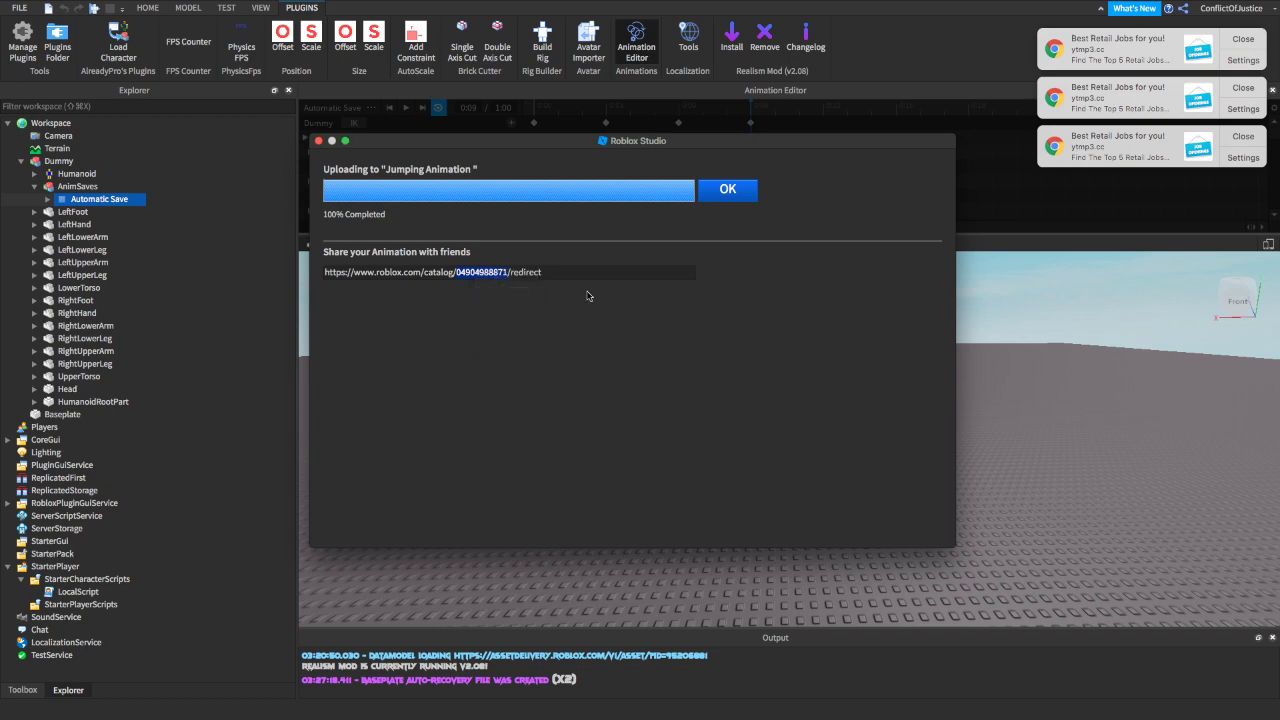
{"action": "left_click", "coordinate": [727, 192]}
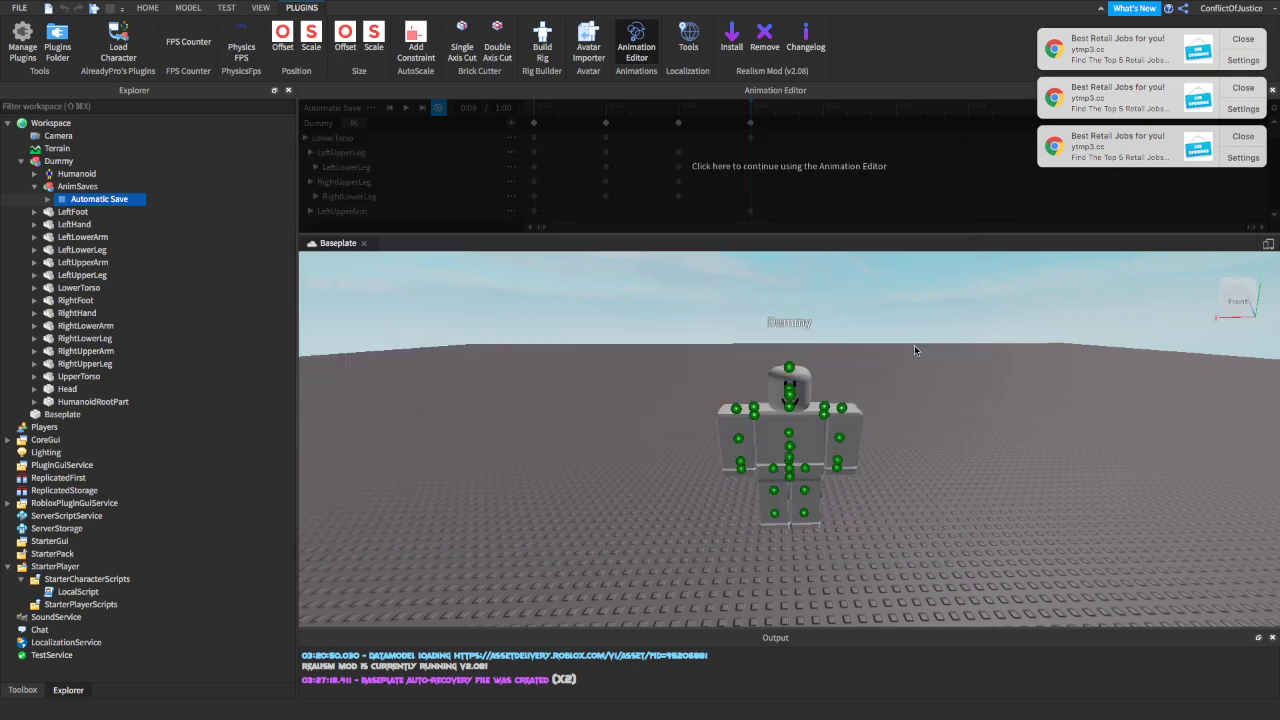
Close the Animation Editor and cut the Dummy rig out of the Workspace.
{"action": "left_click", "coordinate": [1273, 90]}
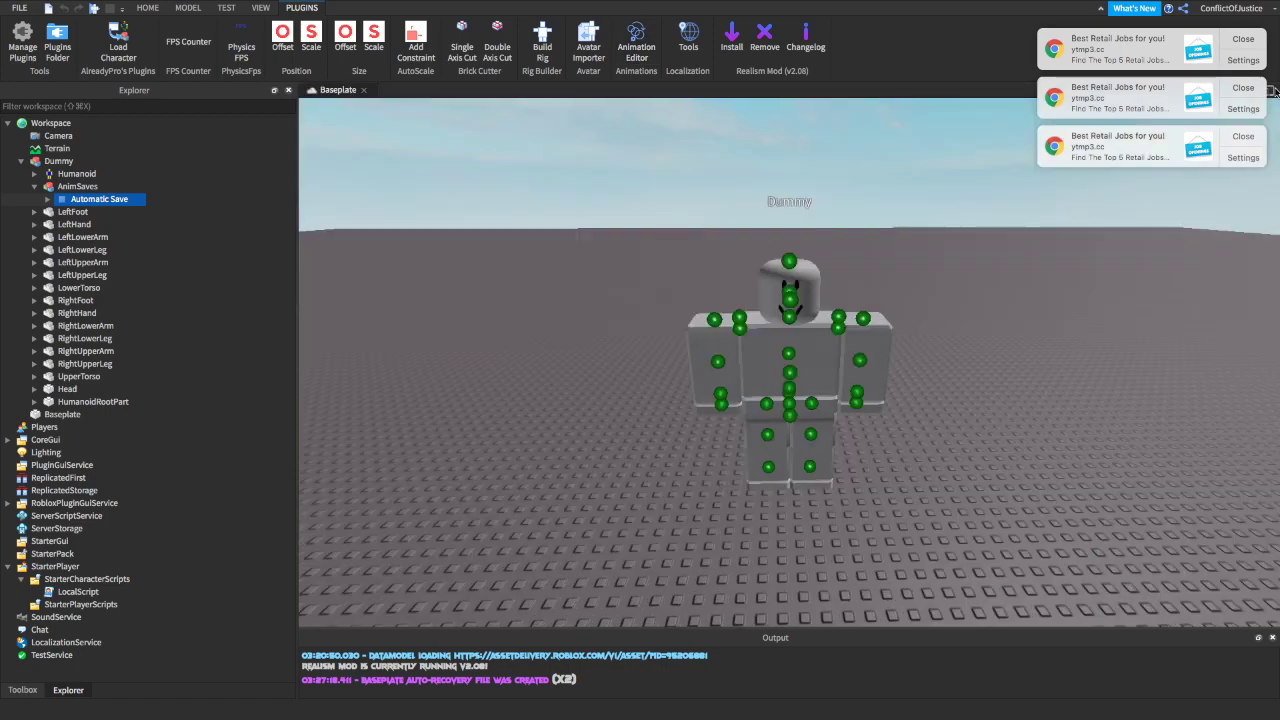
{"action": "left_click", "coordinate": [785, 300]}
{"action": "scroll", "coordinate": [790, 305], "scroll_direction": "up", "scroll_amount": 3}
{"action": "scroll", "coordinate": [790, 305], "scroll_direction": "down", "scroll_amount": 5}
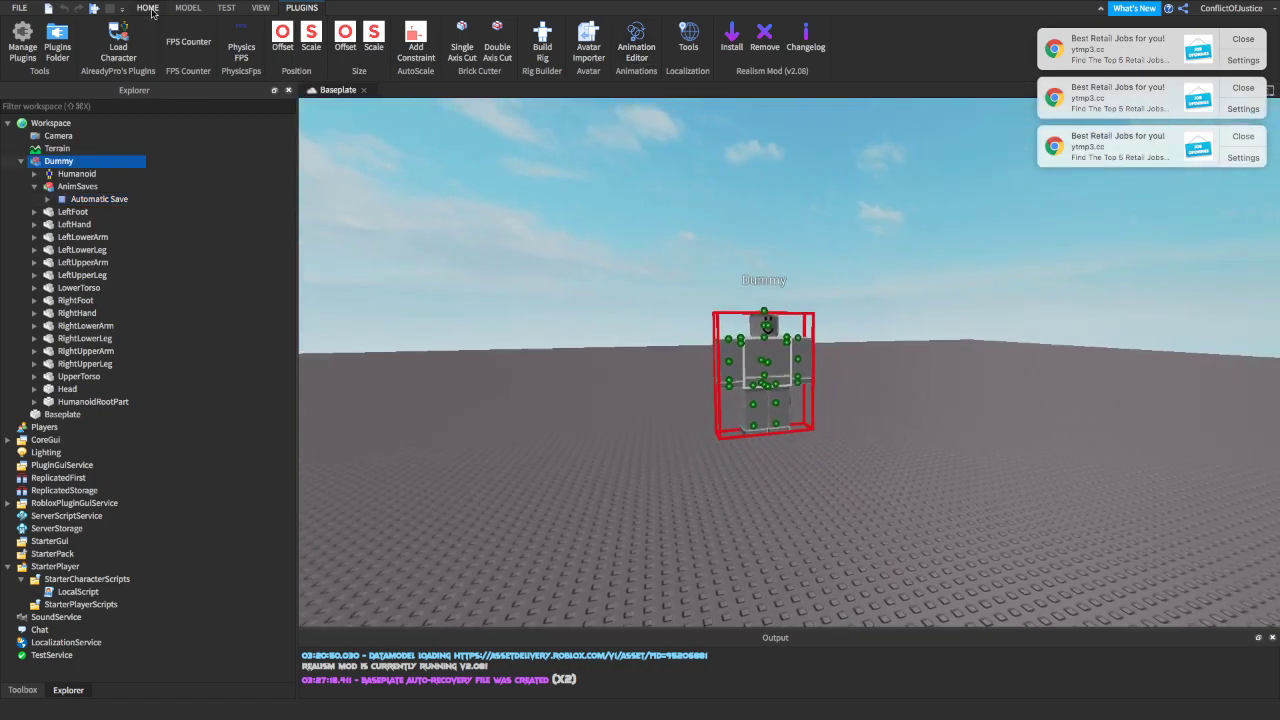
{"action": "left_click", "coordinate": [147, 8]}
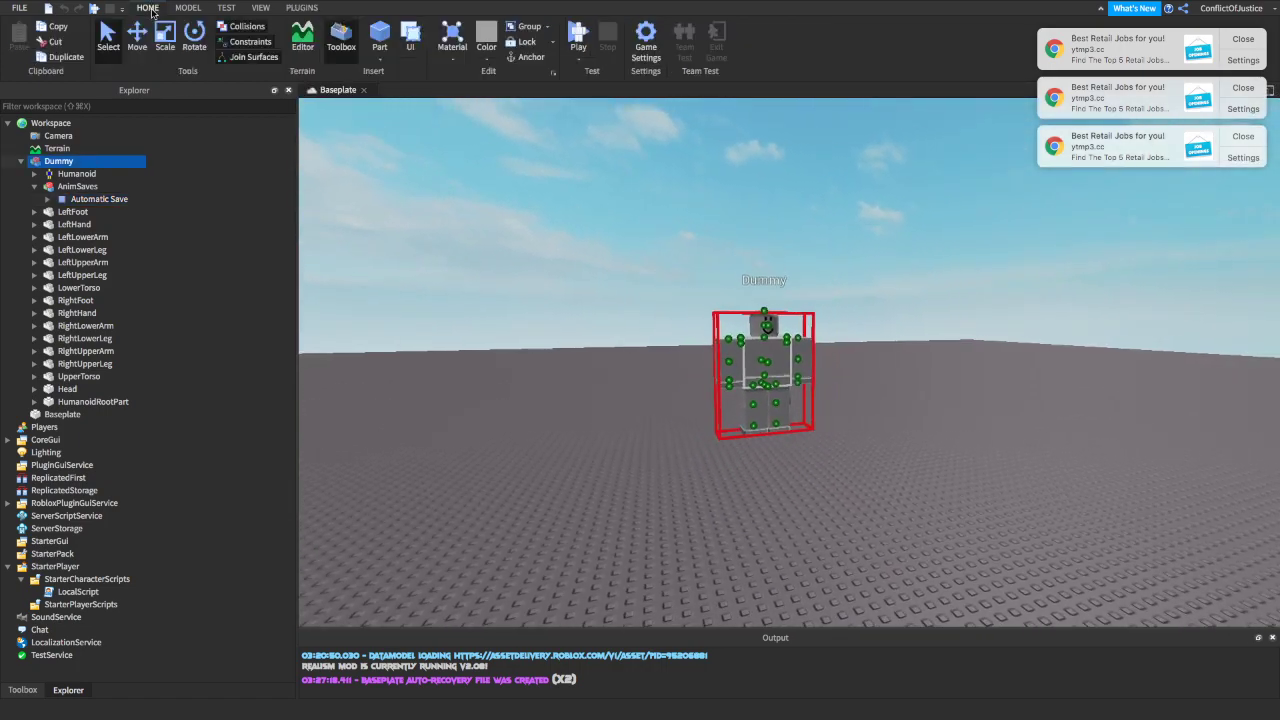
{"action": "left_click", "coordinate": [55, 41]}
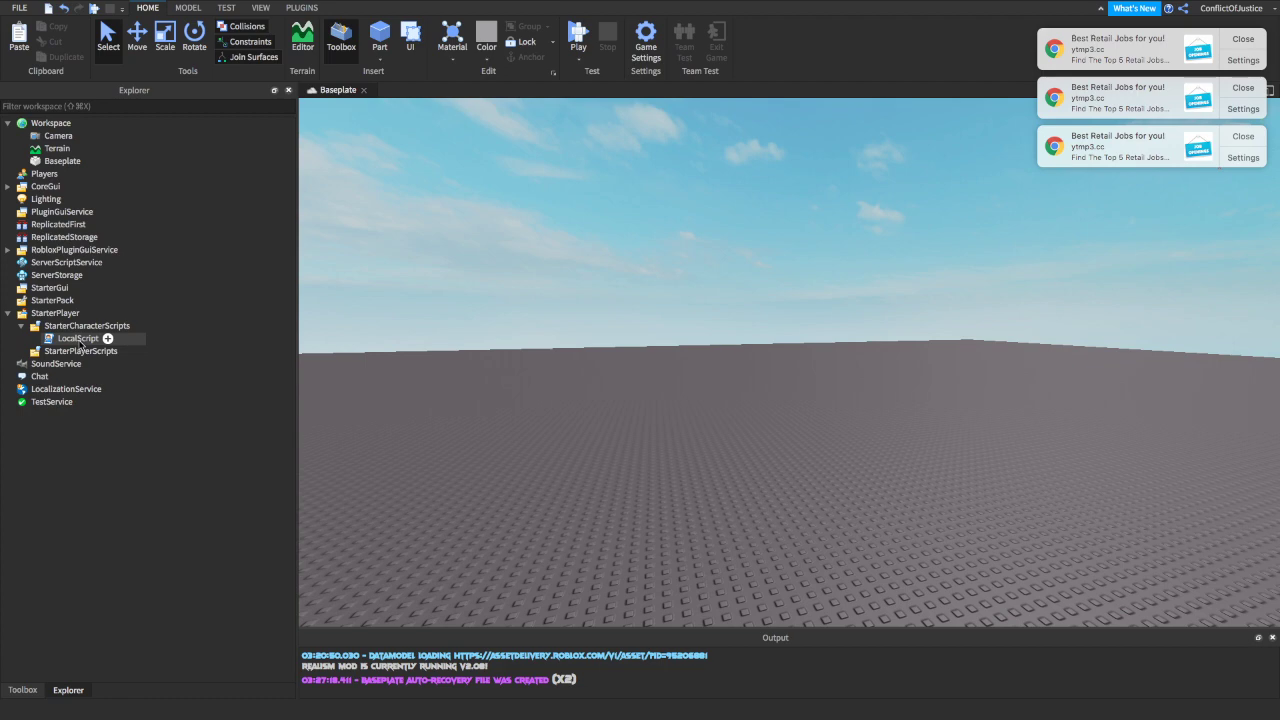
Clear the existing jump animation ID in the LocalScript under StarterCharacterScripts and look over the other animation entries.
{"action": "double_click", "coordinate": [79, 339]}
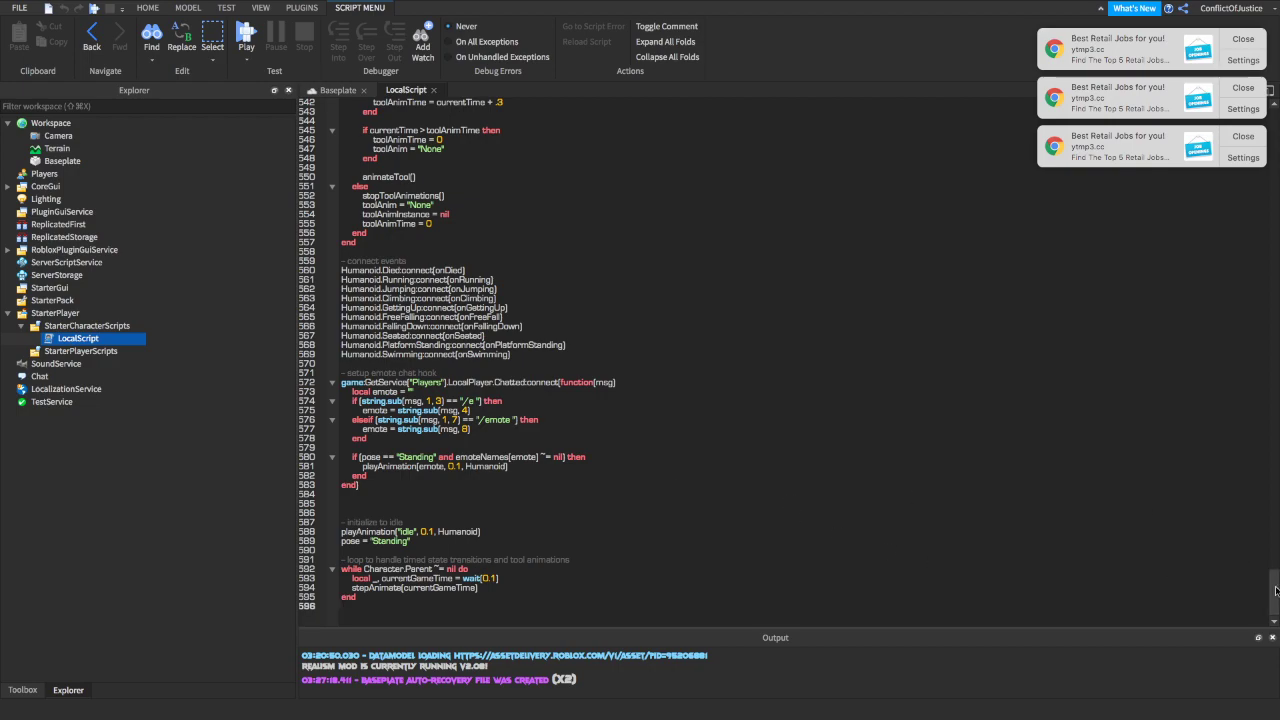
{"action": "left_click_drag", "start_coordinate": [1275, 590], "coordinate": [1275, 92]}
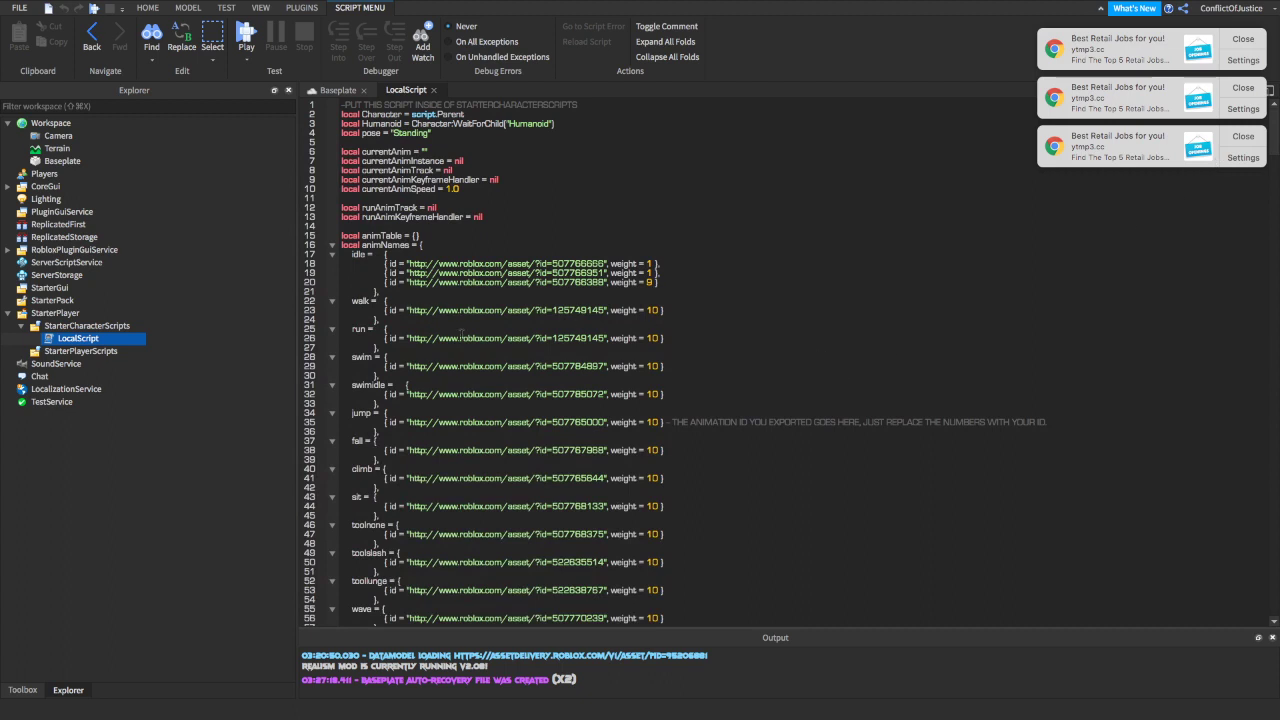
{"action": "left_click", "coordinate": [352, 413]}
{"action": "left_click_drag", "start_coordinate": [551, 422], "coordinate": [603, 422]}
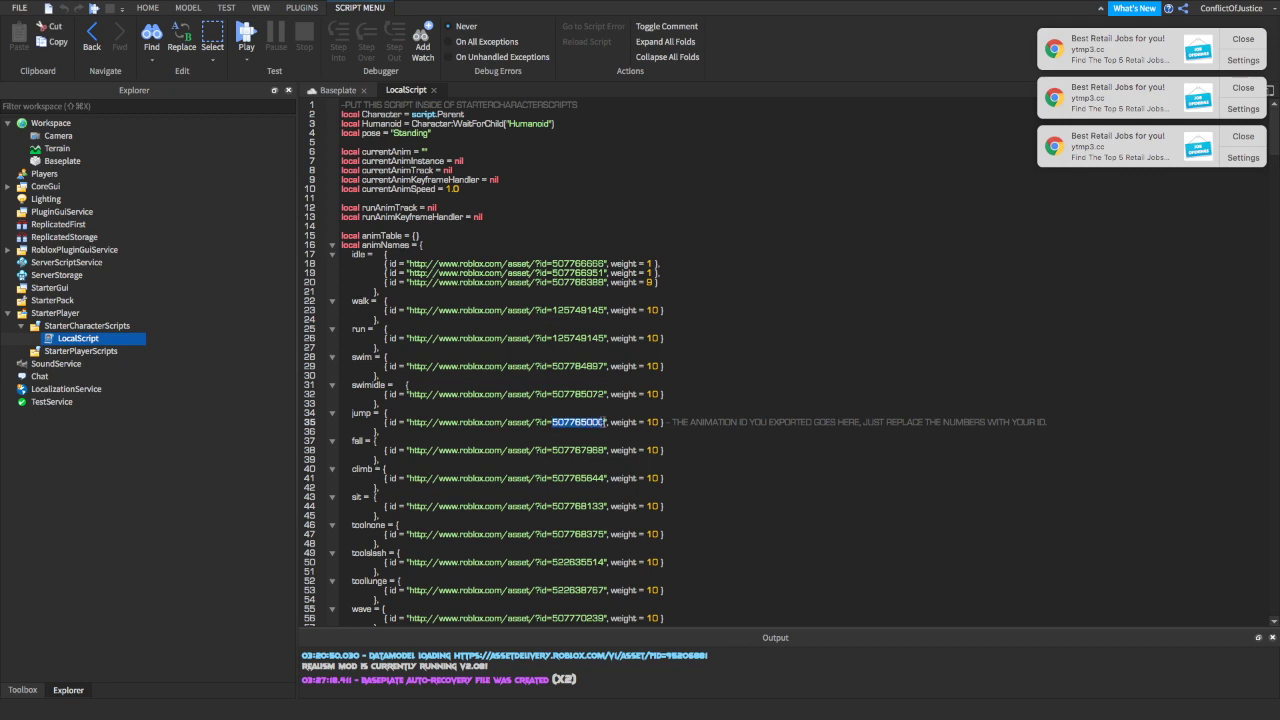
{"action": "key", "text": "BackSpace"}
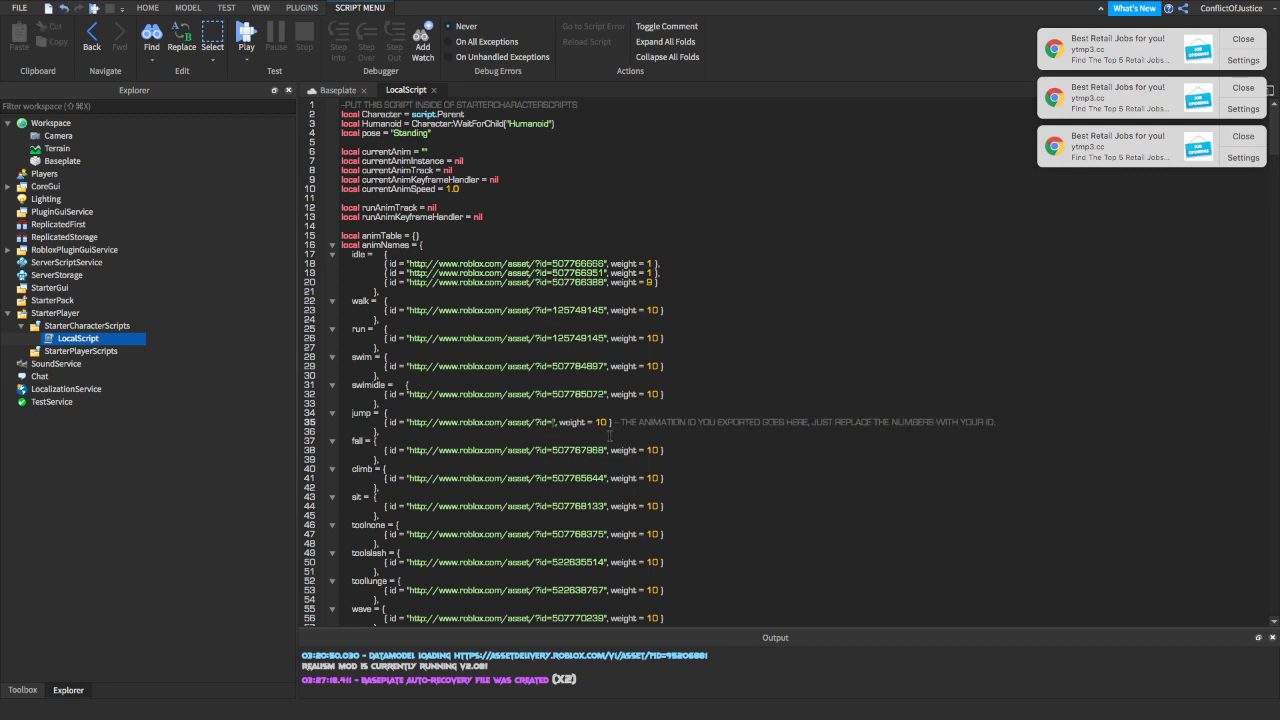
{"action": "scroll", "coordinate": [609, 436], "scroll_direction": "down", "scroll_amount": 18}
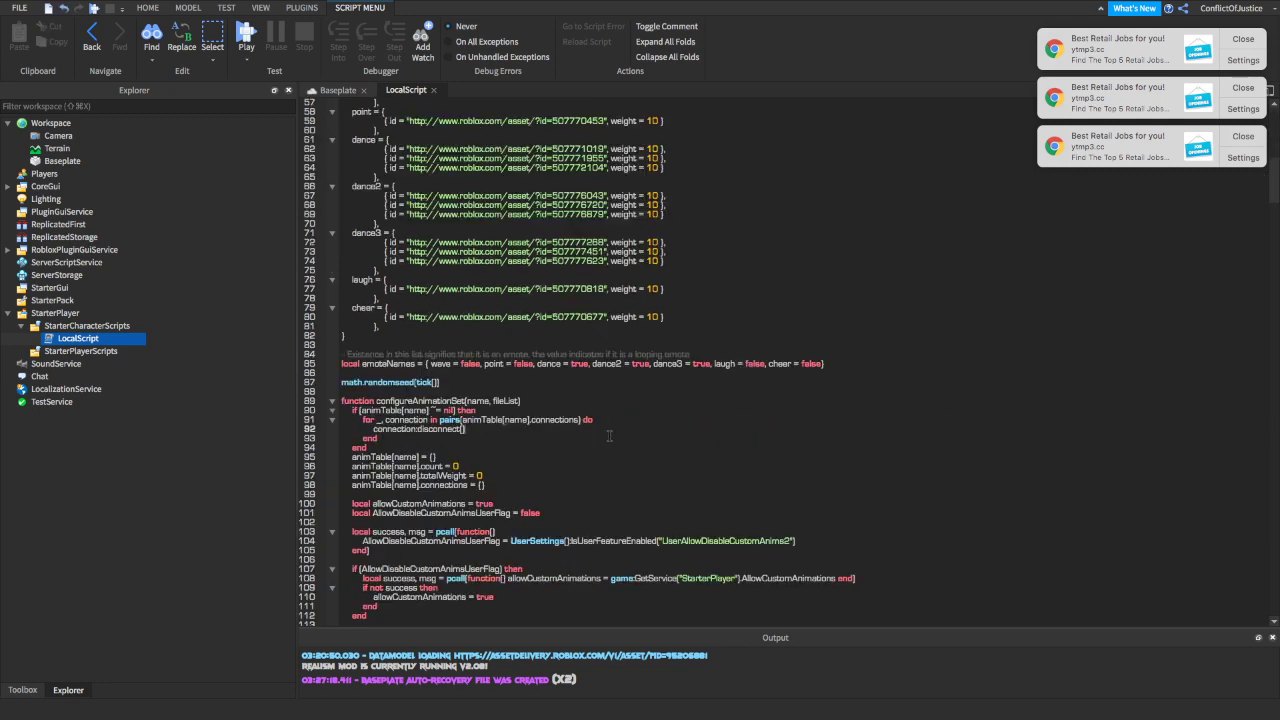
{"action": "scroll", "coordinate": [609, 436], "scroll_direction": "up", "scroll_amount": 4}
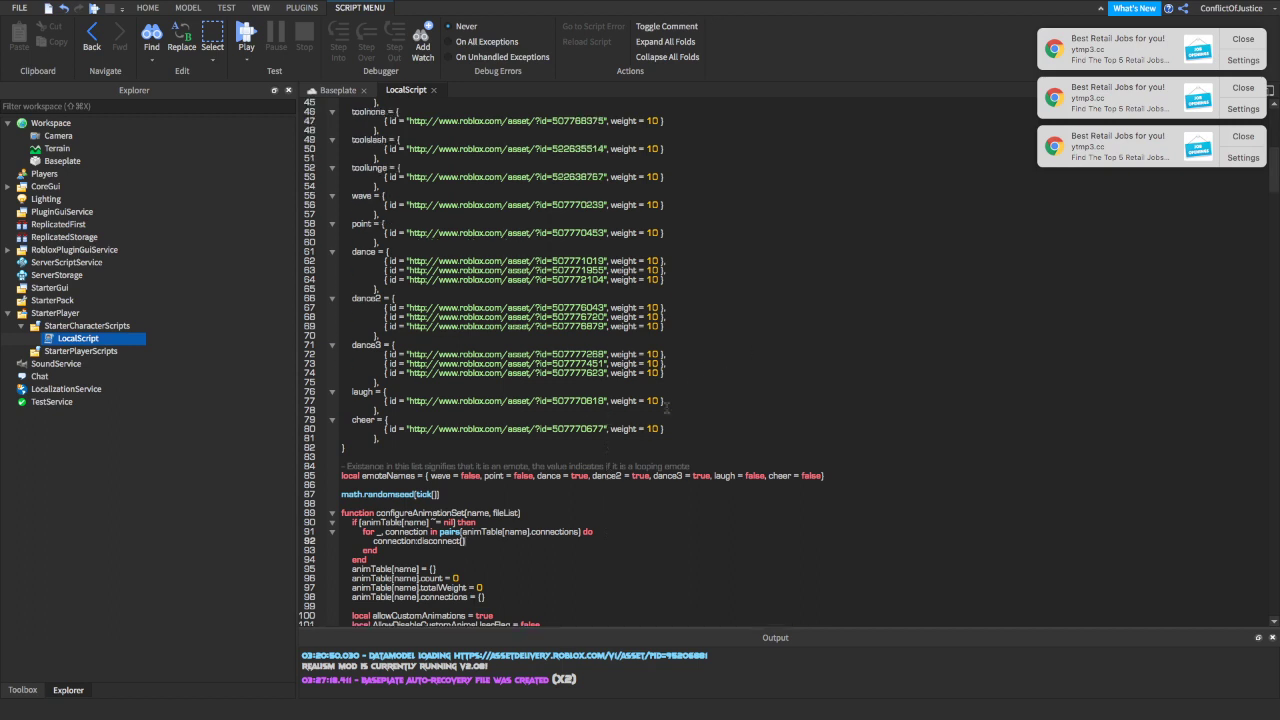
{"action": "scroll", "coordinate": [662, 418], "scroll_direction": "up", "scroll_amount": 15}
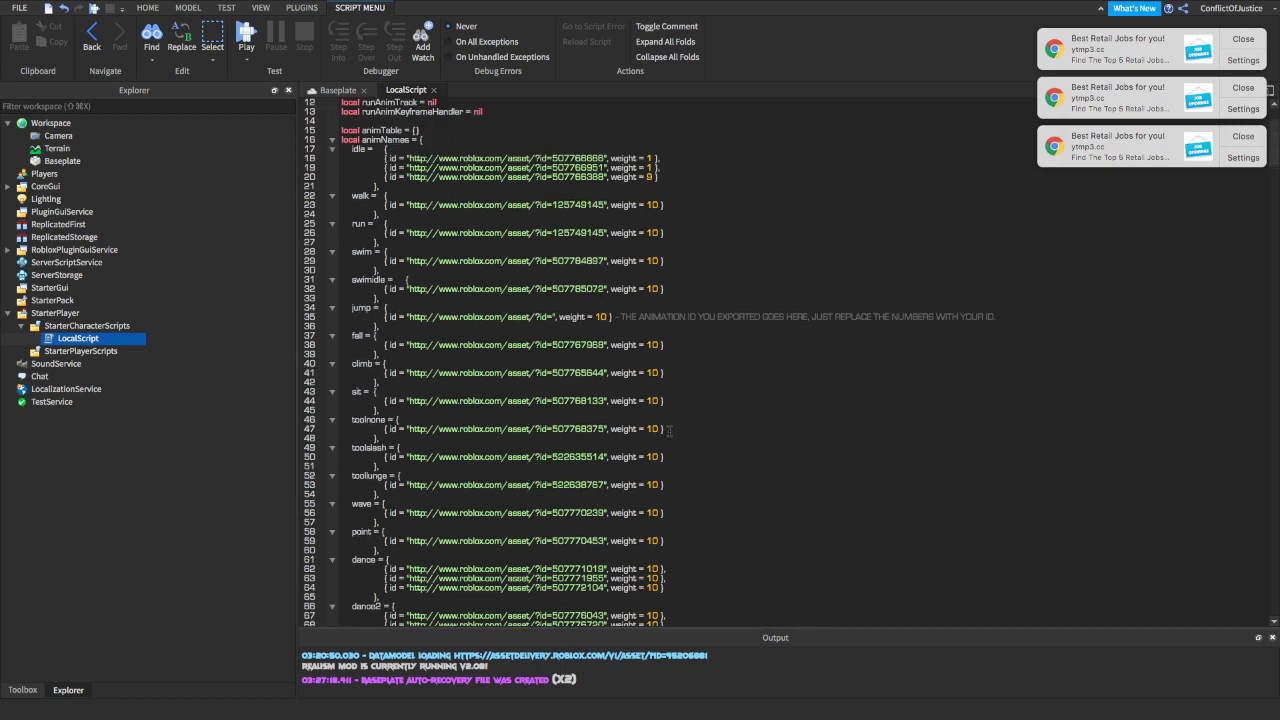
{"action": "scroll", "coordinate": [750, 420], "scroll_direction": "down", "scroll_amount": 7}
{"action": "scroll", "coordinate": [600, 385], "scroll_direction": "up", "scroll_amount": 5}
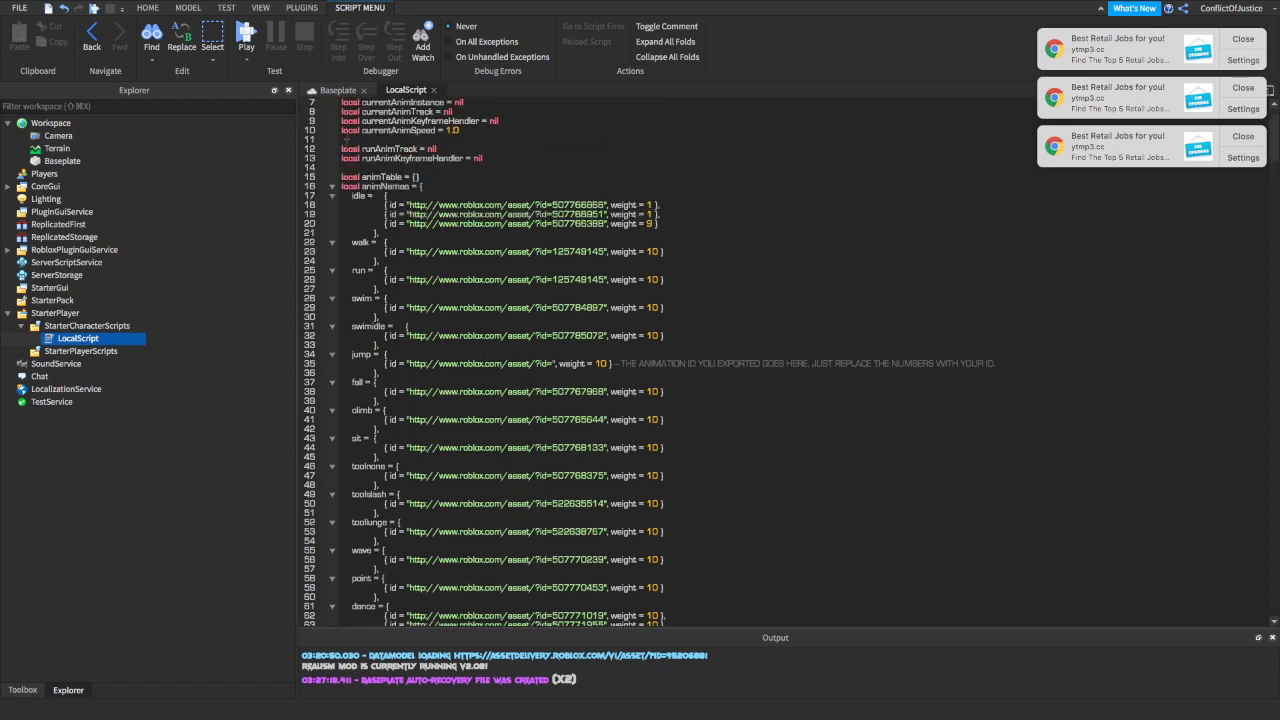
Delete the edited LocalScript and put a fresh copy from the inventory's Jumping Animation model into StarterCharacterScripts.
{"action": "mouse_move", "coordinate": [140, 343]}
{"action": "right_click", "coordinate": [72, 345]}
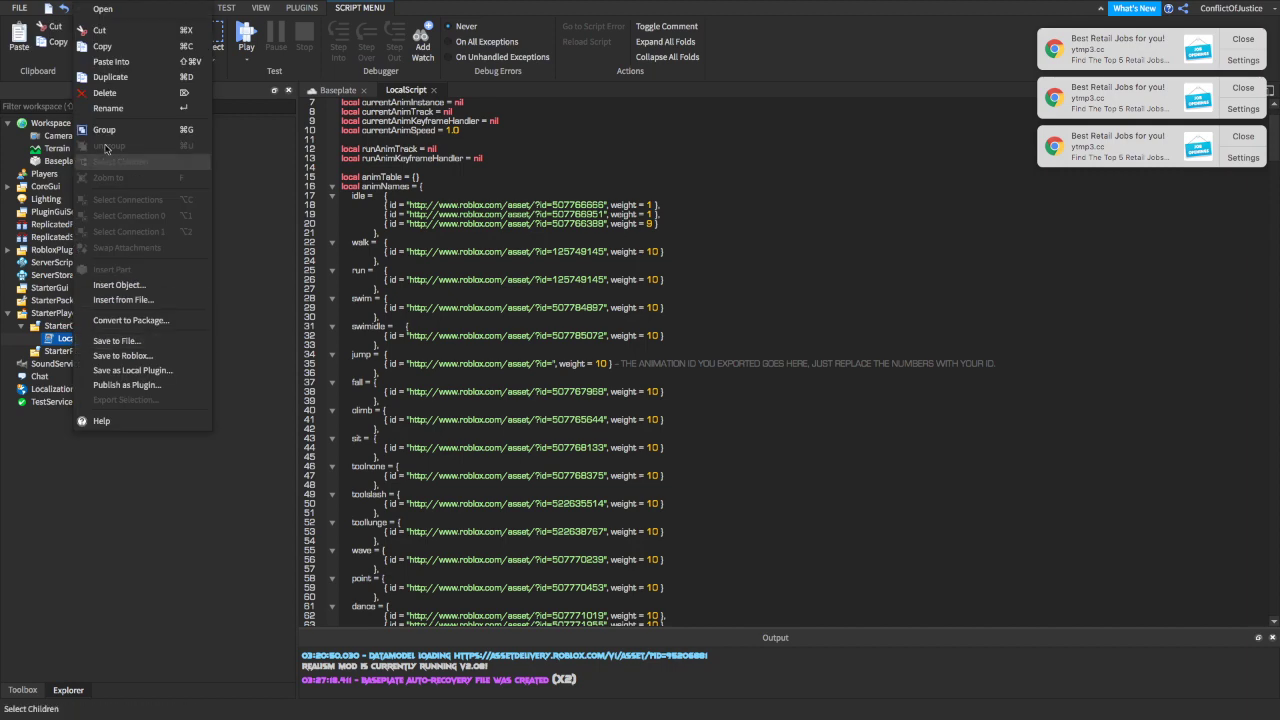
{"action": "left_click", "coordinate": [100, 91]}
{"action": "left_click", "coordinate": [22, 690]}
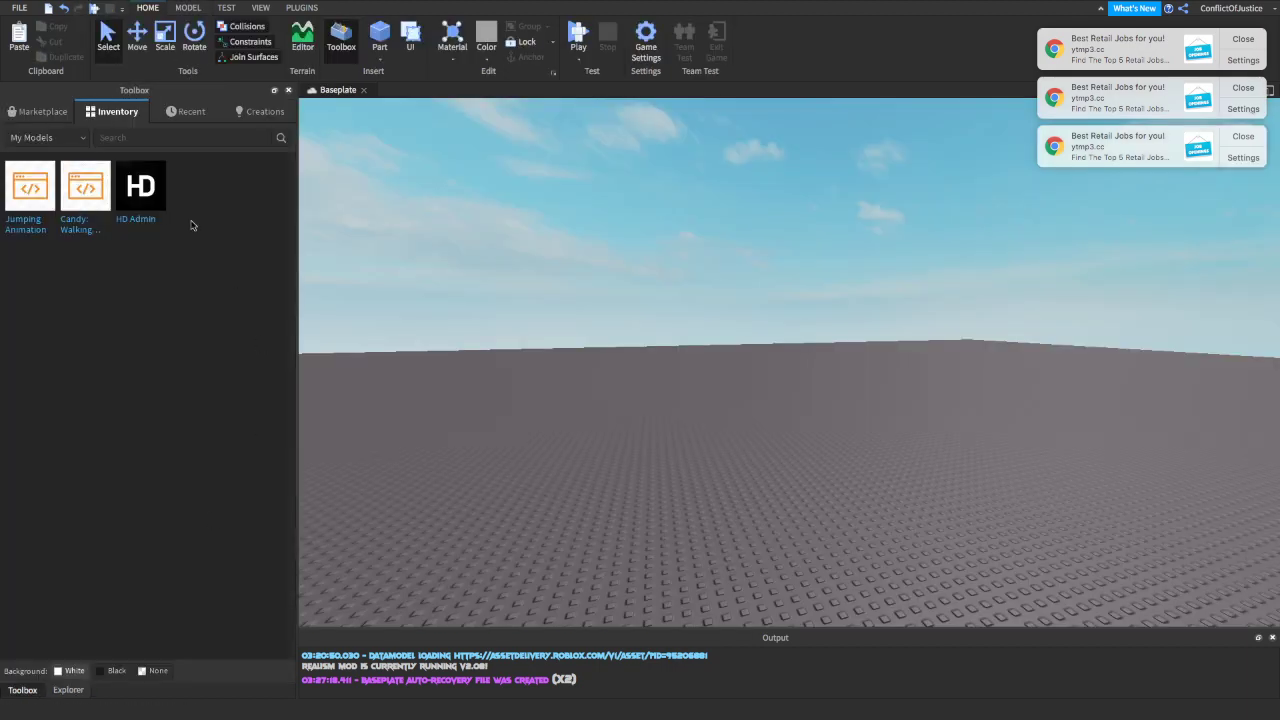
{"action": "left_click", "coordinate": [38, 200]}
{"action": "left_click", "coordinate": [68, 690]}
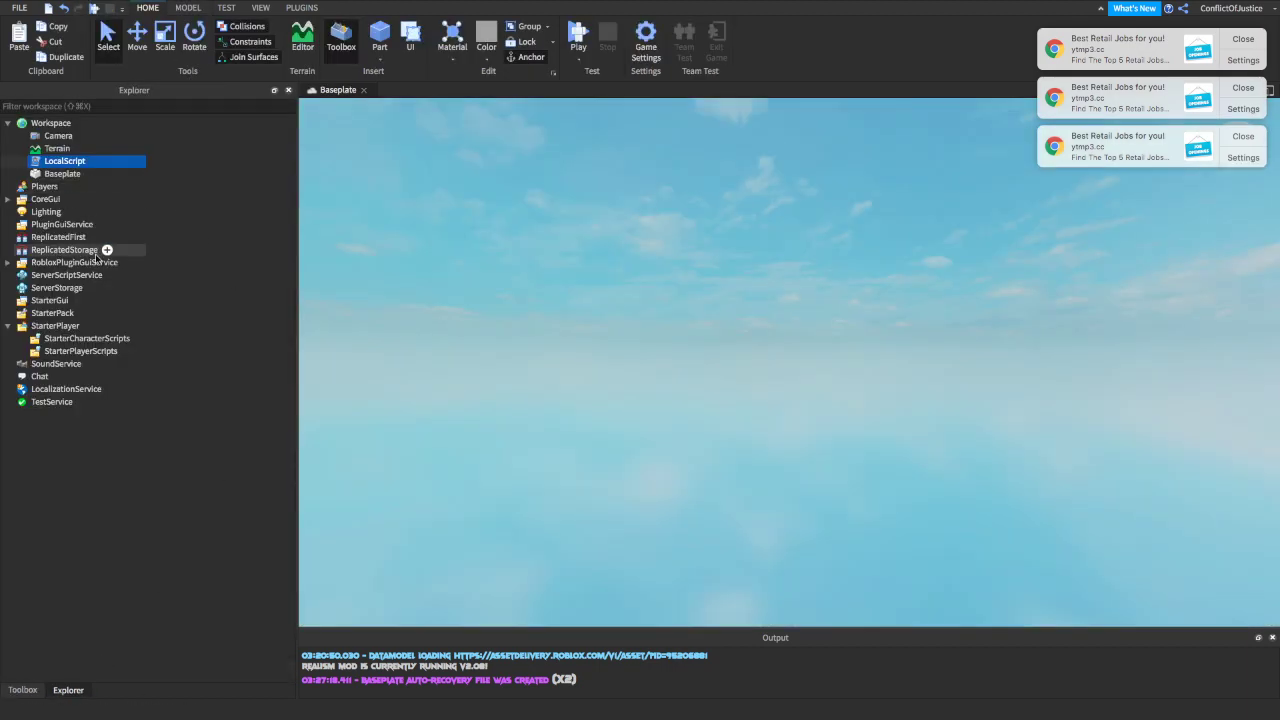
{"action": "mouse_move", "coordinate": [94, 162]}
{"action": "left_mouse_down"}
{"action": "mouse_move", "coordinate": [140, 283]}
{"action": "mouse_move", "coordinate": [66, 340]}
{"action": "left_mouse_up"}
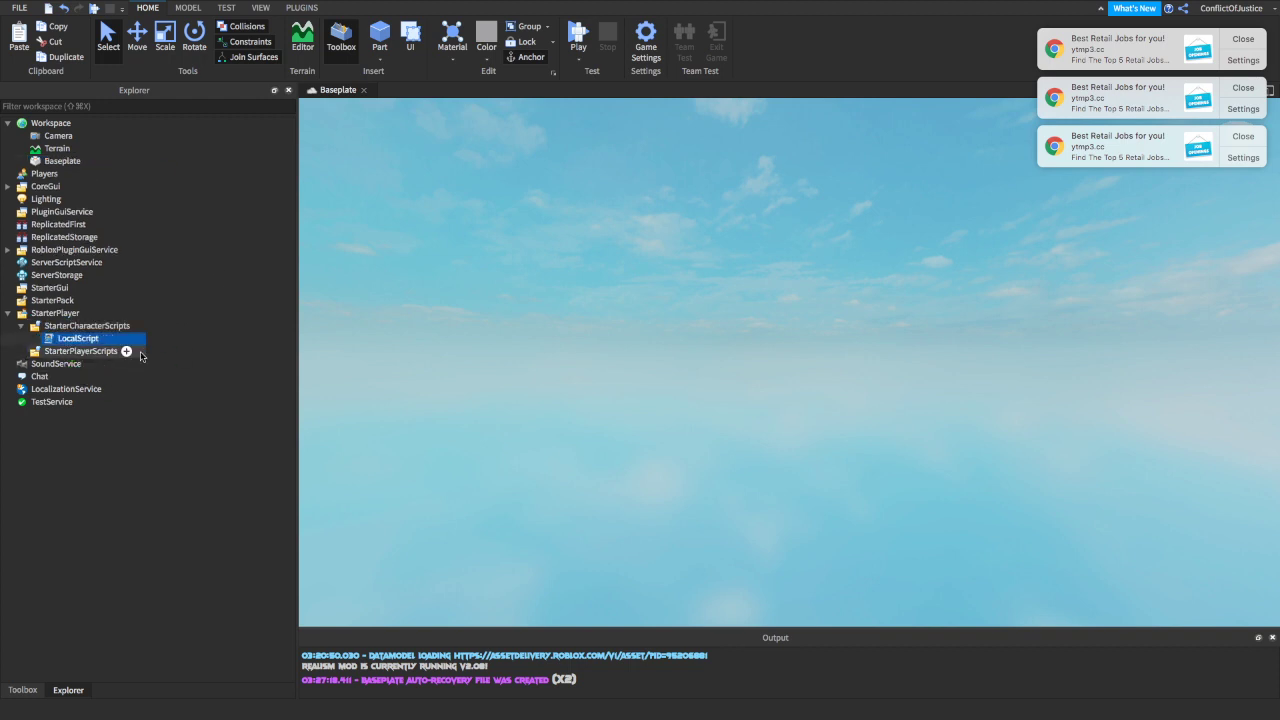
Insert a new Dummy rig and create an animation named "Untitled Animation Clip" for it in the Animation Editor.
{"action": "left_click", "coordinate": [302, 7]}
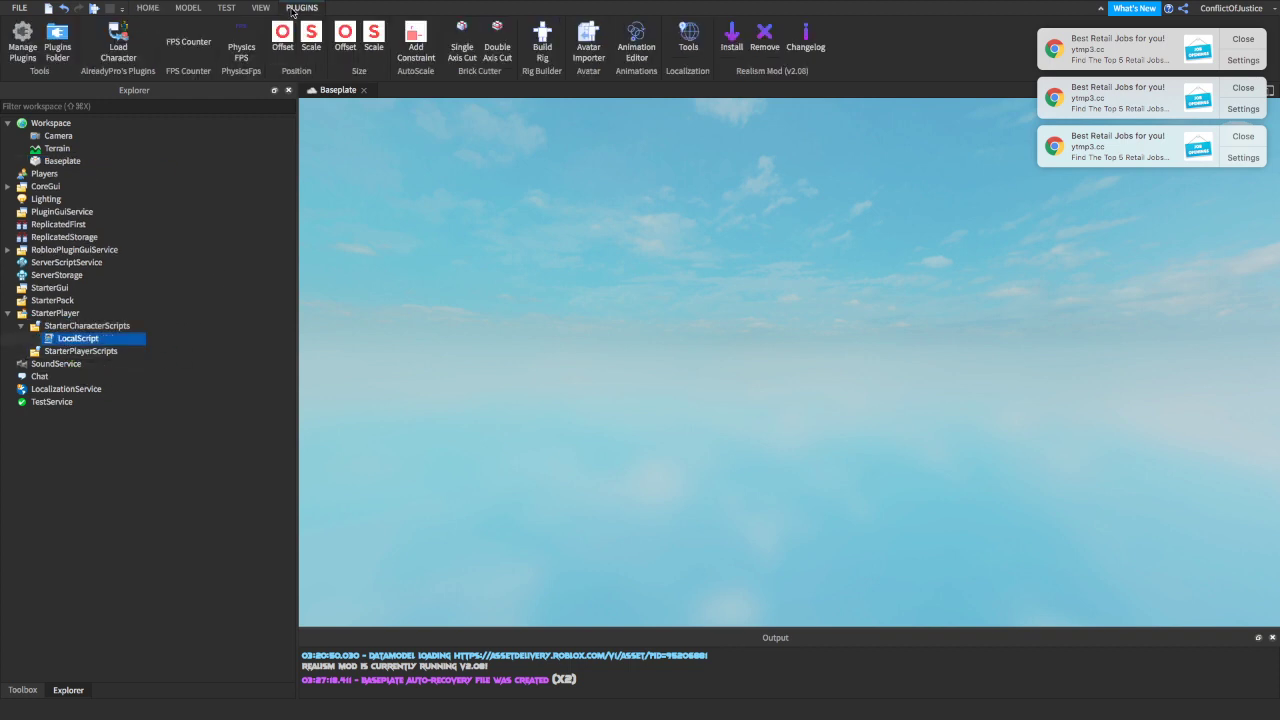
{"action": "left_click", "coordinate": [542, 42]}
{"action": "left_click", "coordinate": [822, 326]}
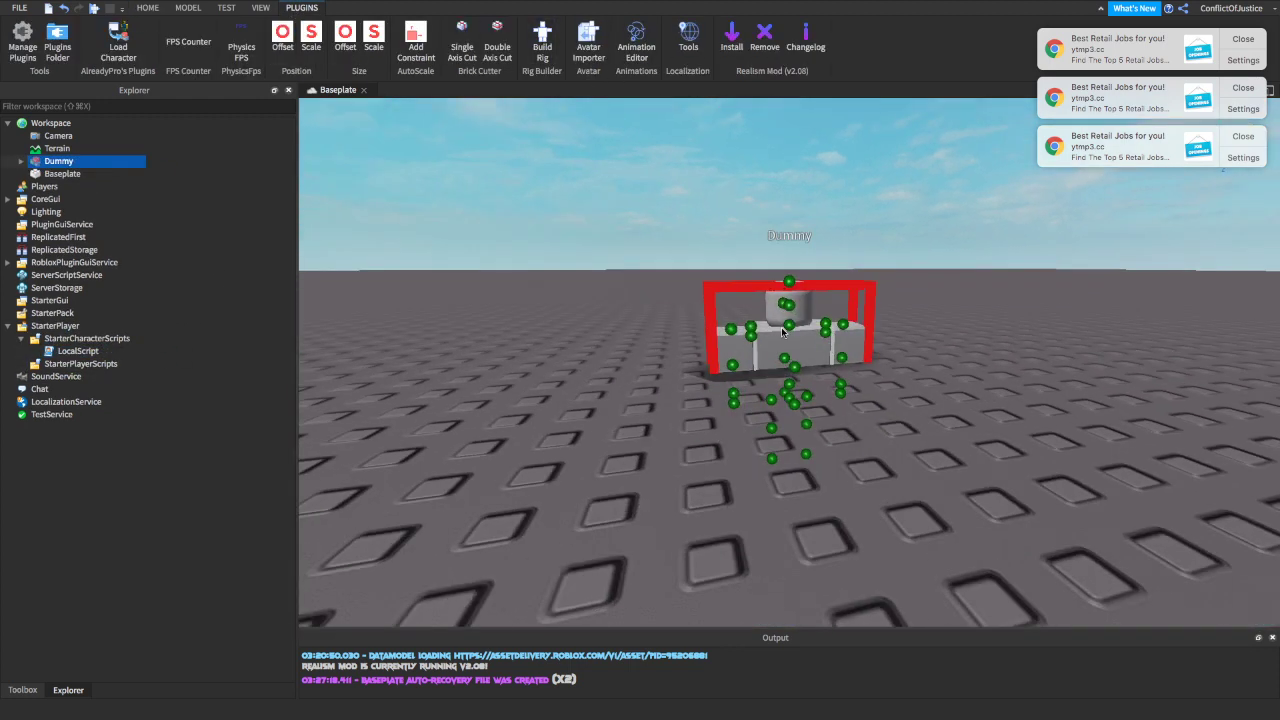
{"action": "left_click", "coordinate": [636, 47]}
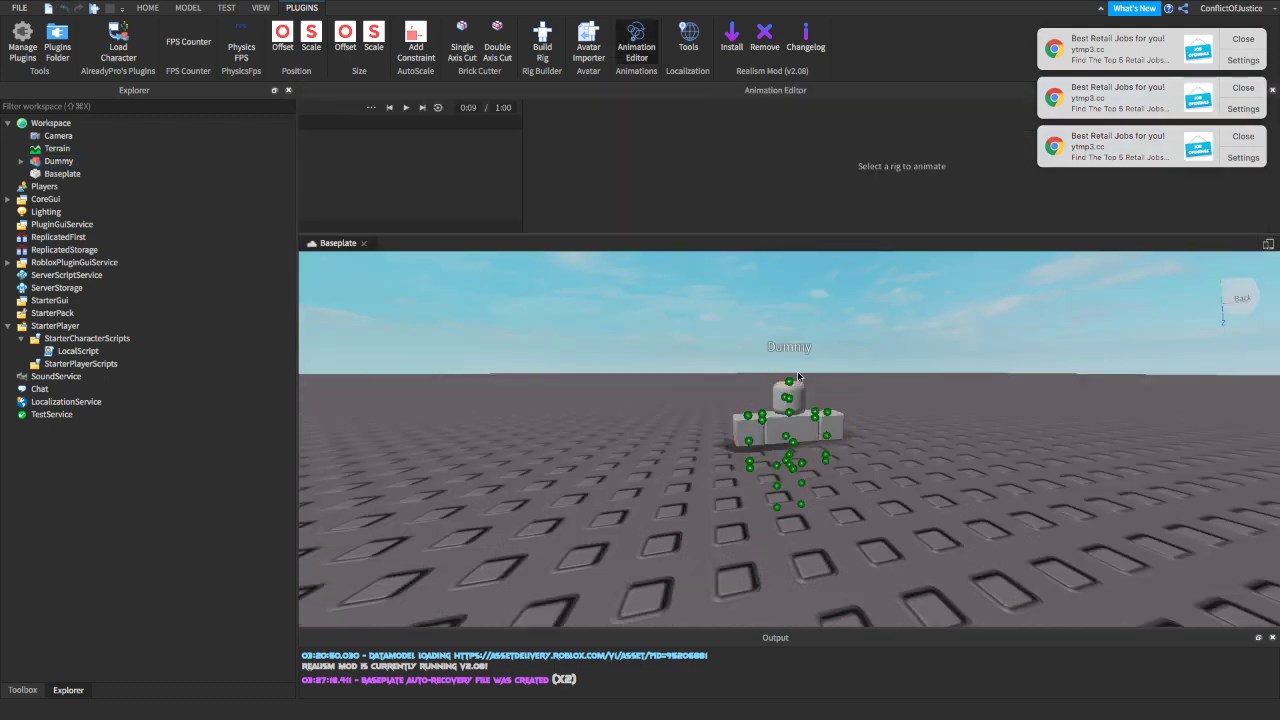
{"action": "left_click", "coordinate": [836, 437]}
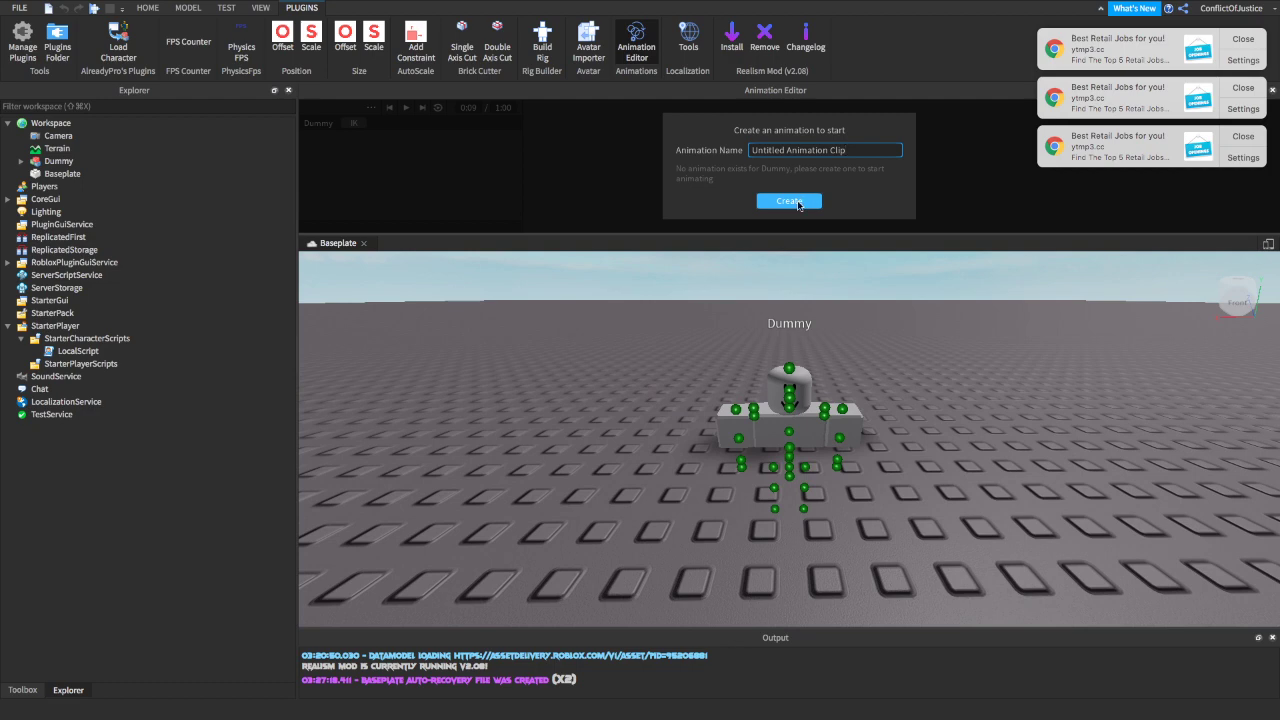
{"action": "left_click", "coordinate": [800, 201]}
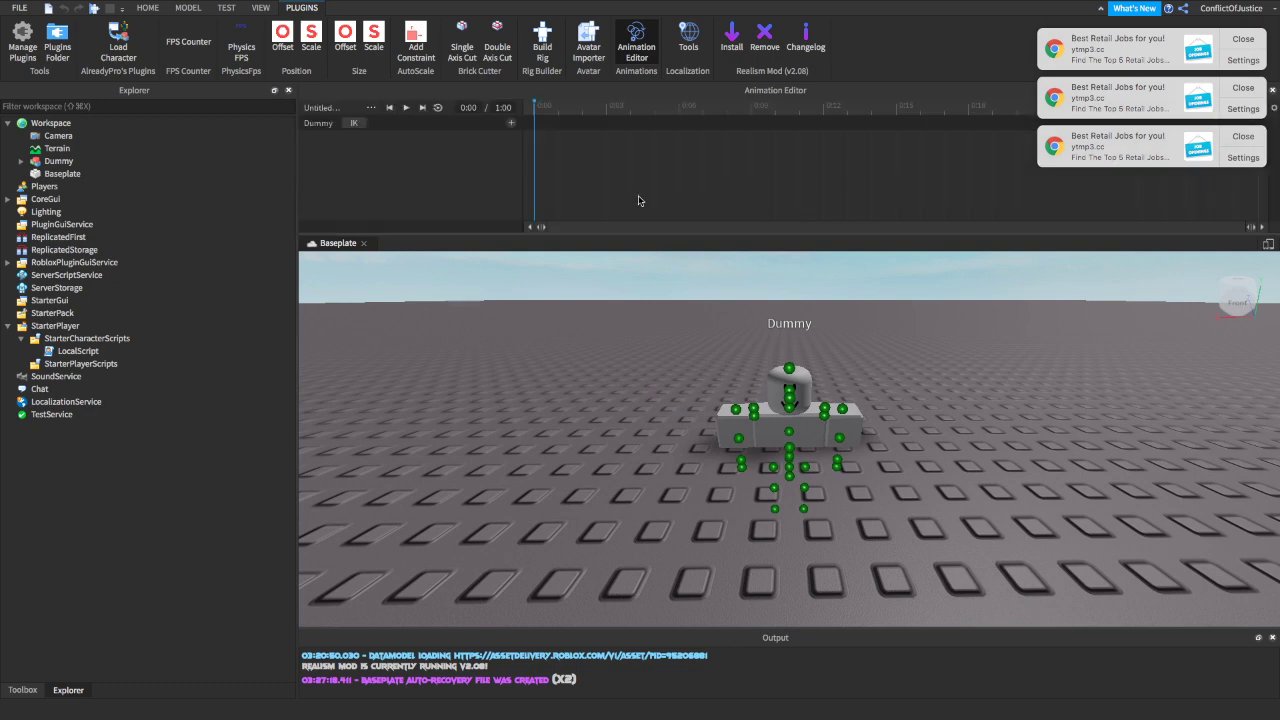
Export the Dummy's animation to Roblox, overwriting the existing "Jumping Animation".
{"action": "left_click", "coordinate": [372, 111]}
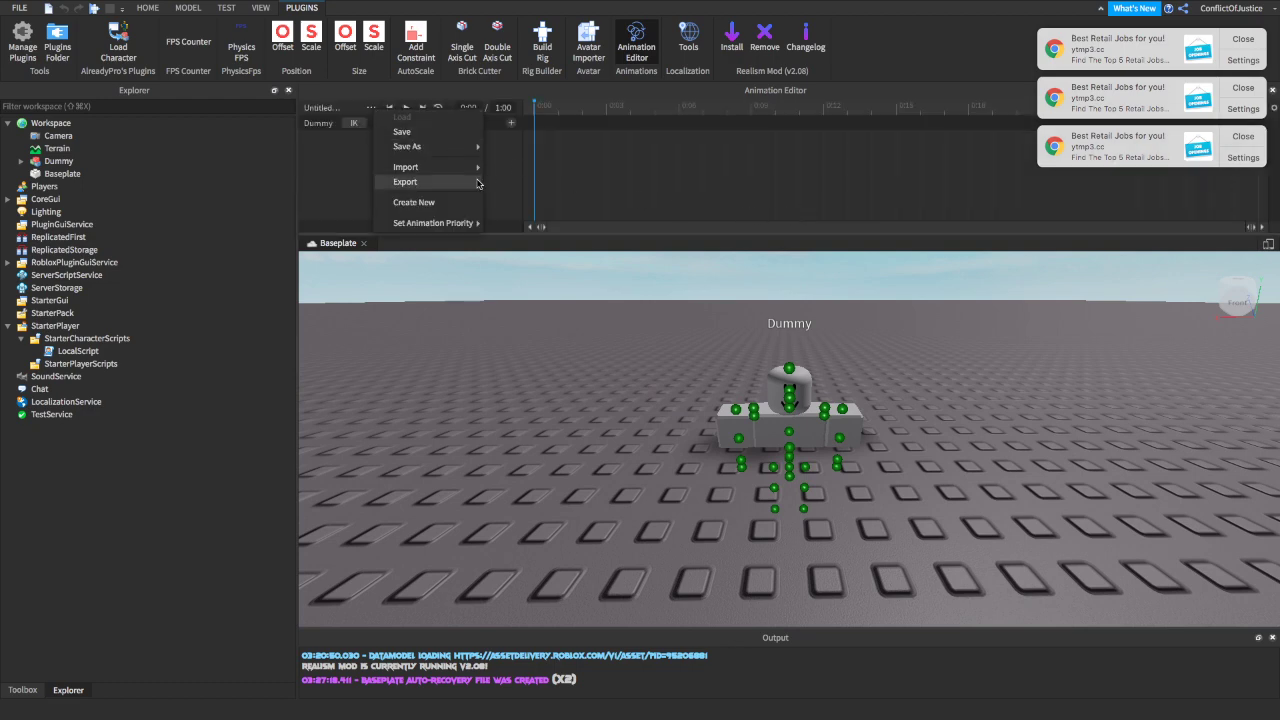
{"action": "left_click", "coordinate": [409, 183]}
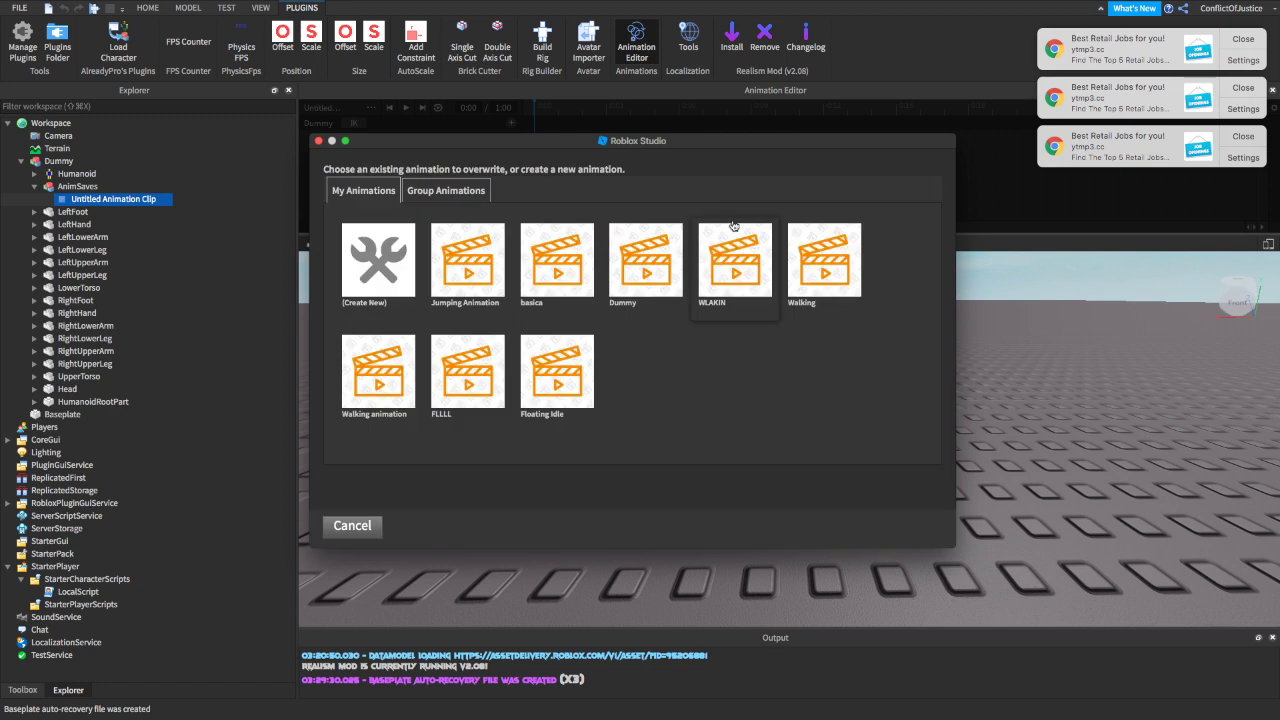
{"action": "left_click", "coordinate": [462, 265]}
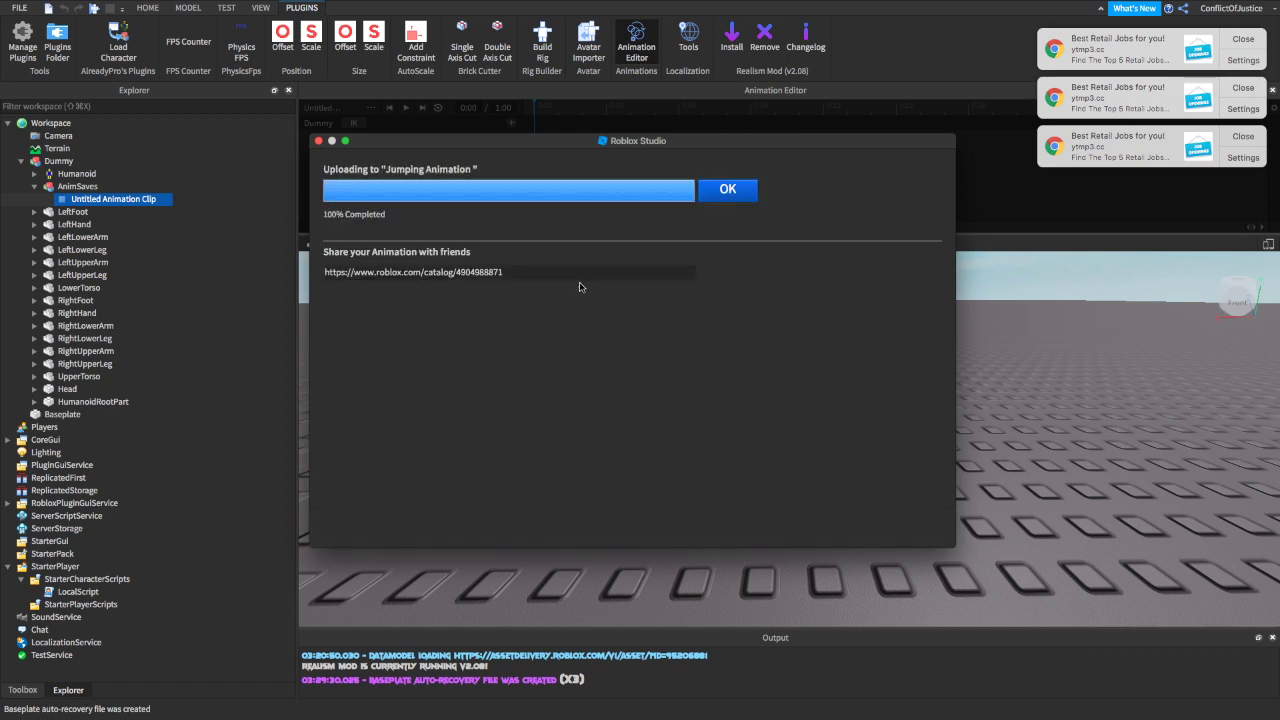
{"action": "double_click", "coordinate": [458, 272]}
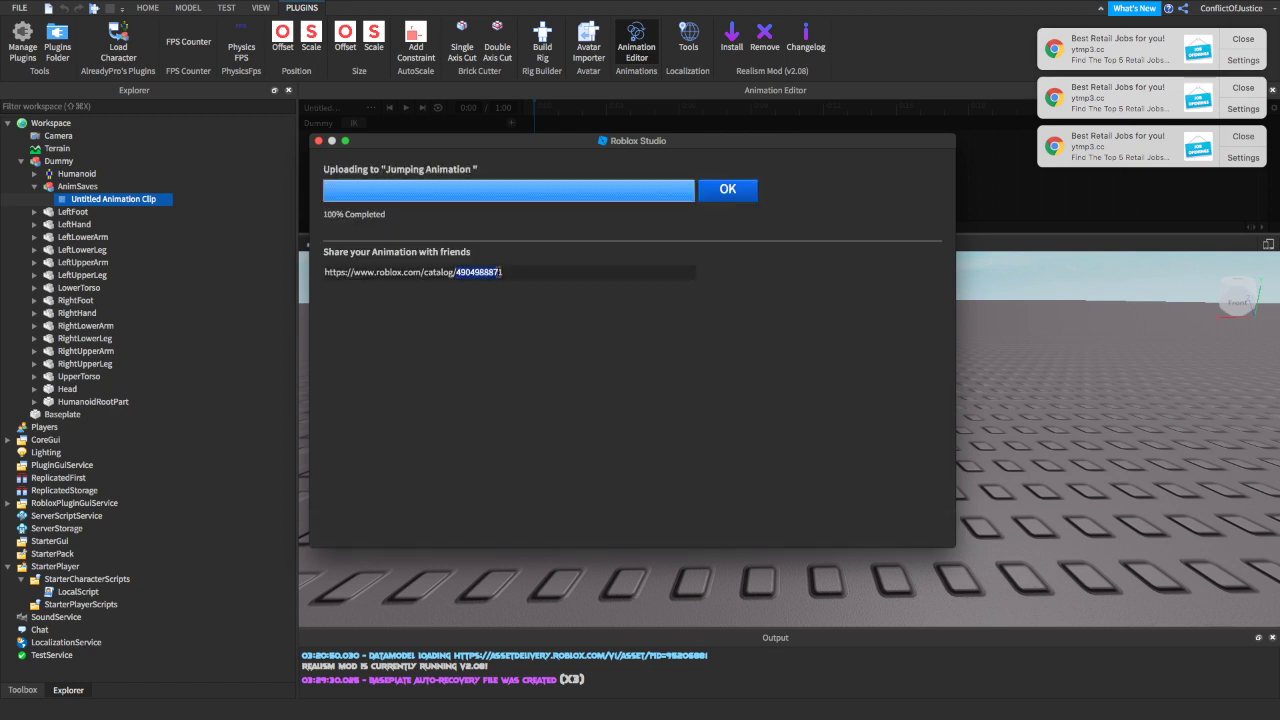
{"action": "right_click", "coordinate": [501, 270]}
{"action": "left_click", "coordinate": [522, 294]}
{"action": "right_click", "coordinate": [478, 273]}
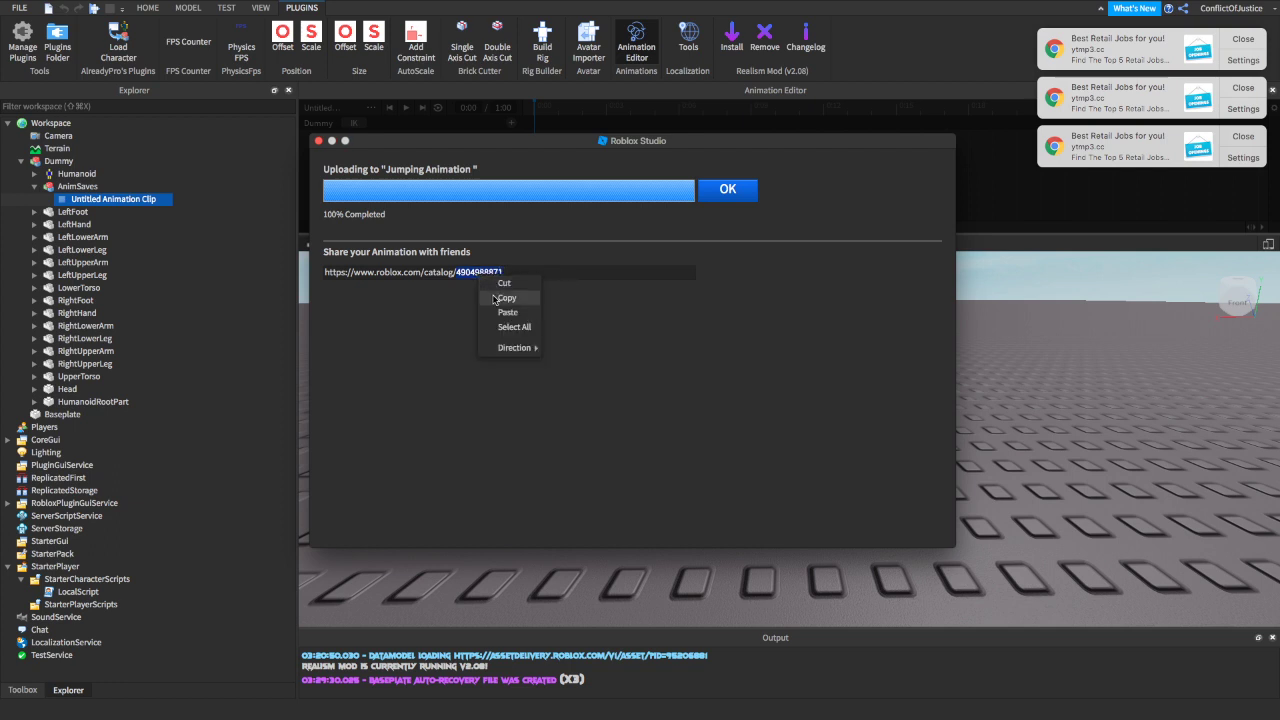
{"action": "left_click", "coordinate": [503, 296]}
{"action": "right_click", "coordinate": [481, 273]}
{"action": "left_click", "coordinate": [499, 296]}
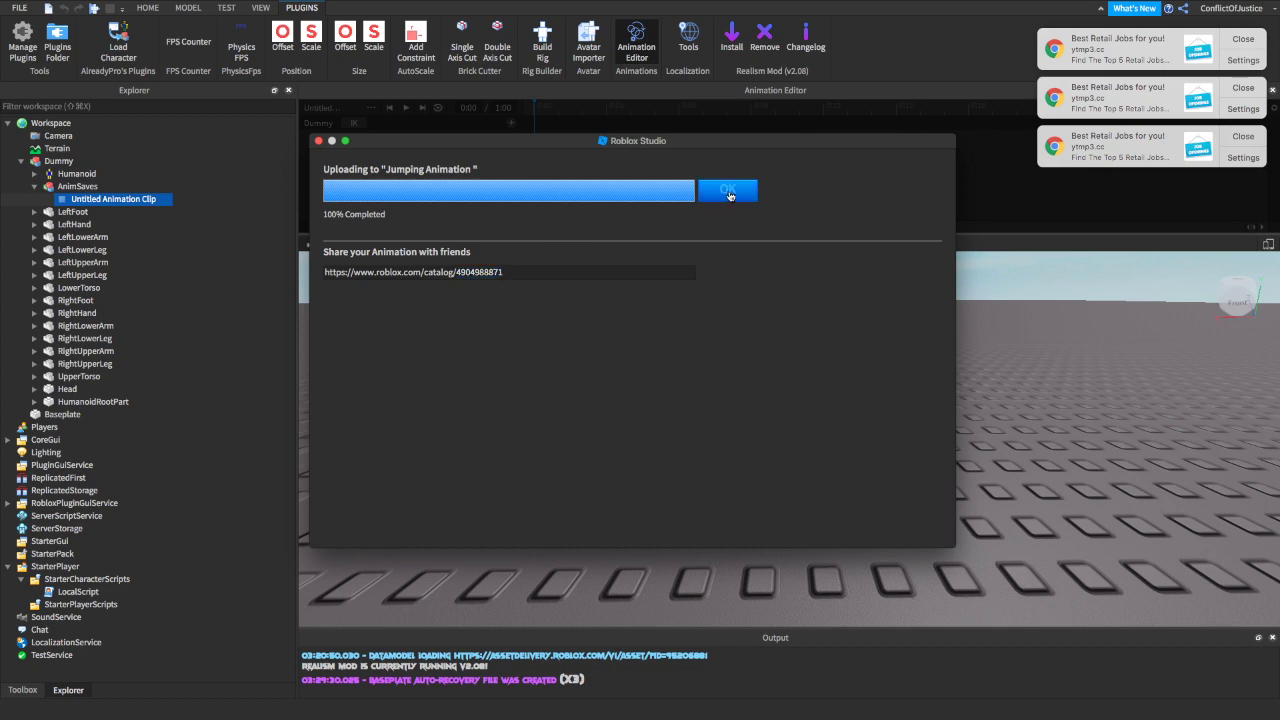
{"action": "left_click", "coordinate": [727, 194]}
{"action": "double_click", "coordinate": [77, 593], "text": "shift"}
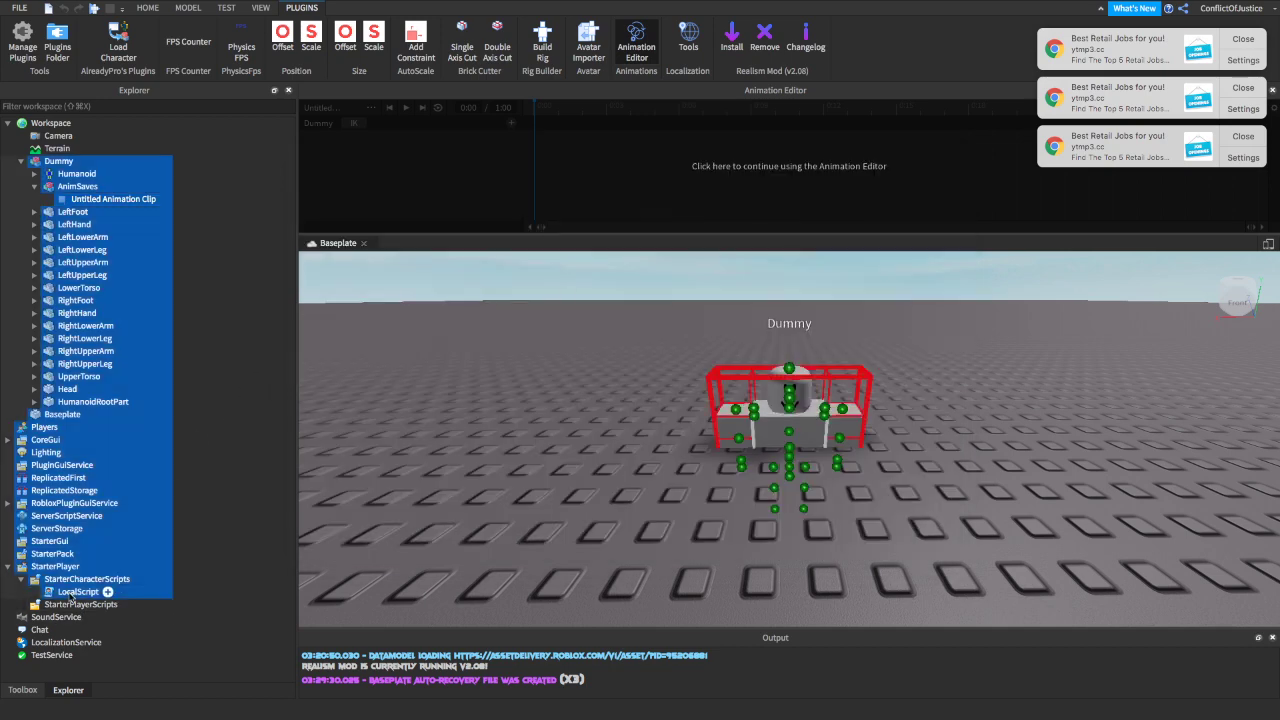
{"action": "left_click", "coordinate": [70, 529]}
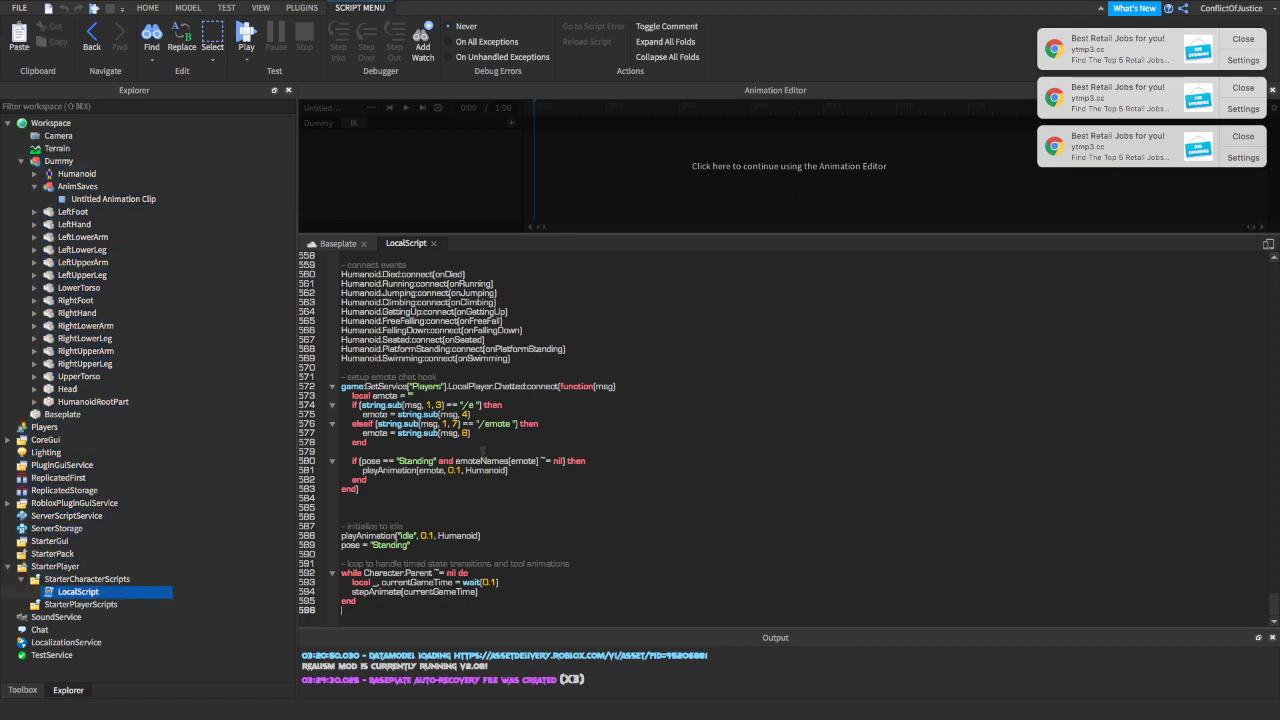
{"action": "scroll", "coordinate": [634, 513], "scroll_direction": "up", "scroll_amount": 20}
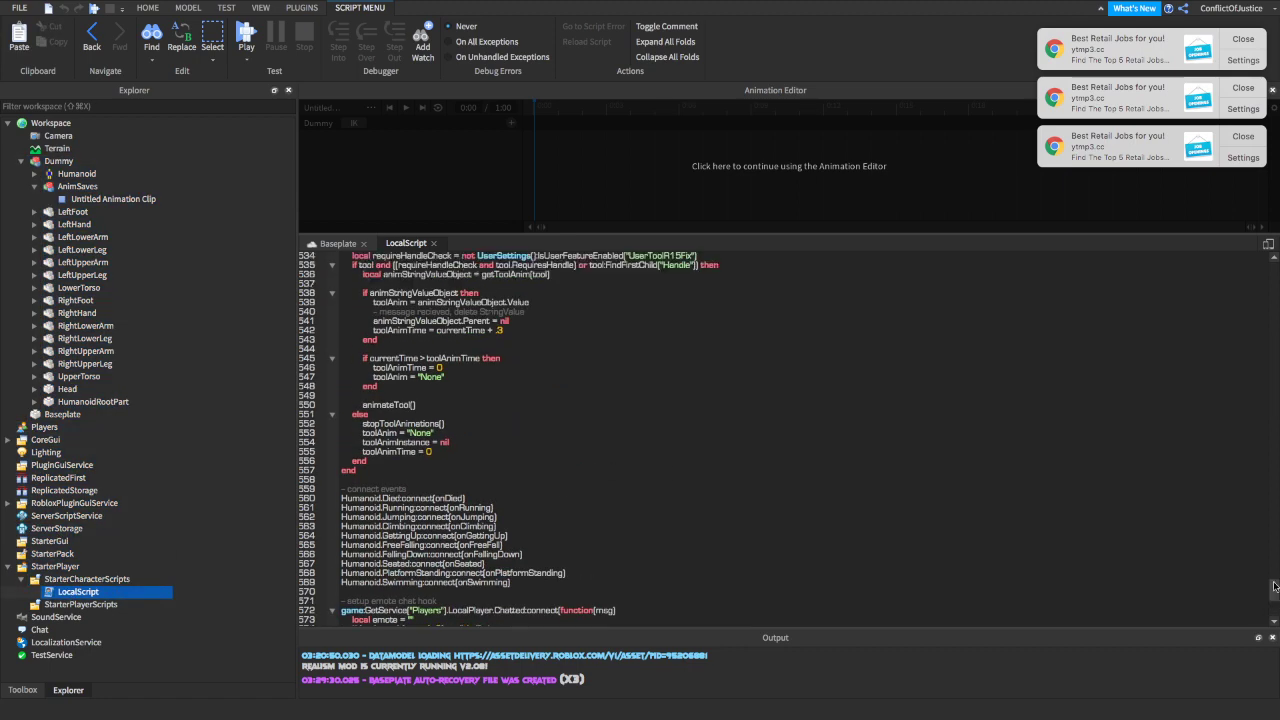
{"action": "scroll", "coordinate": [634, 513], "scroll_direction": "down", "scroll_amount": 3}
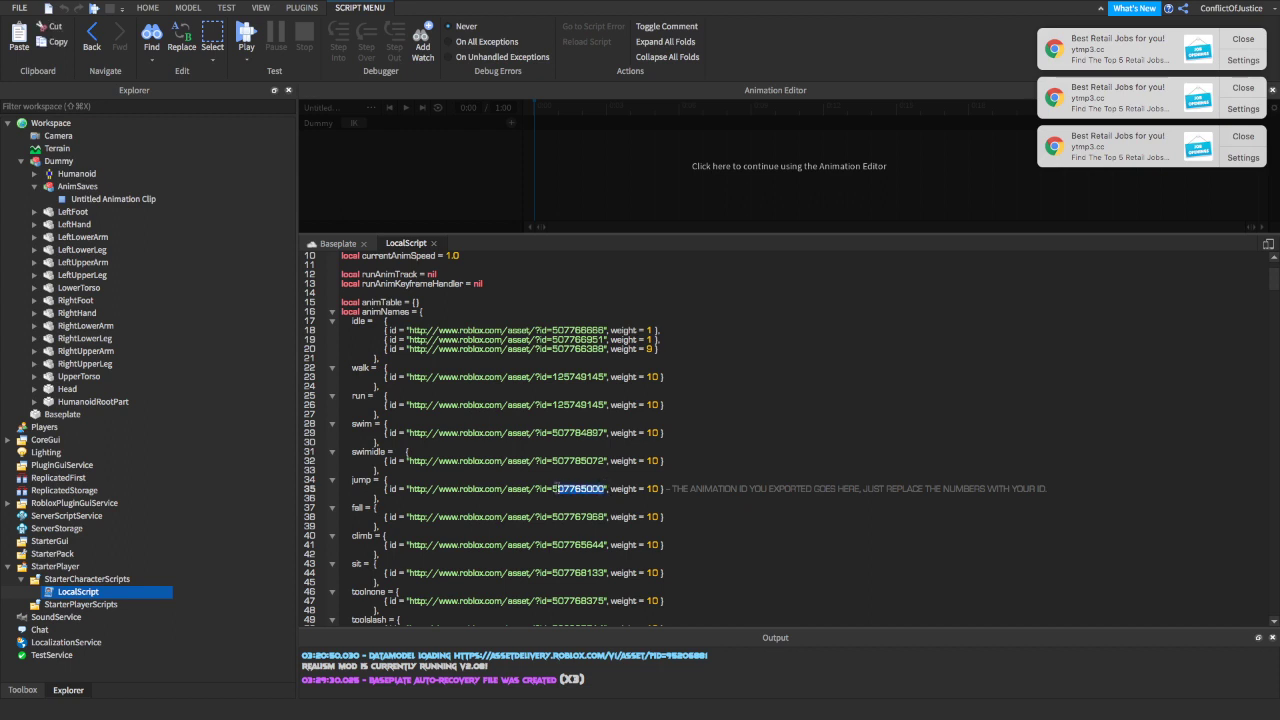
{"action": "key", "text": "ctrl+v"}
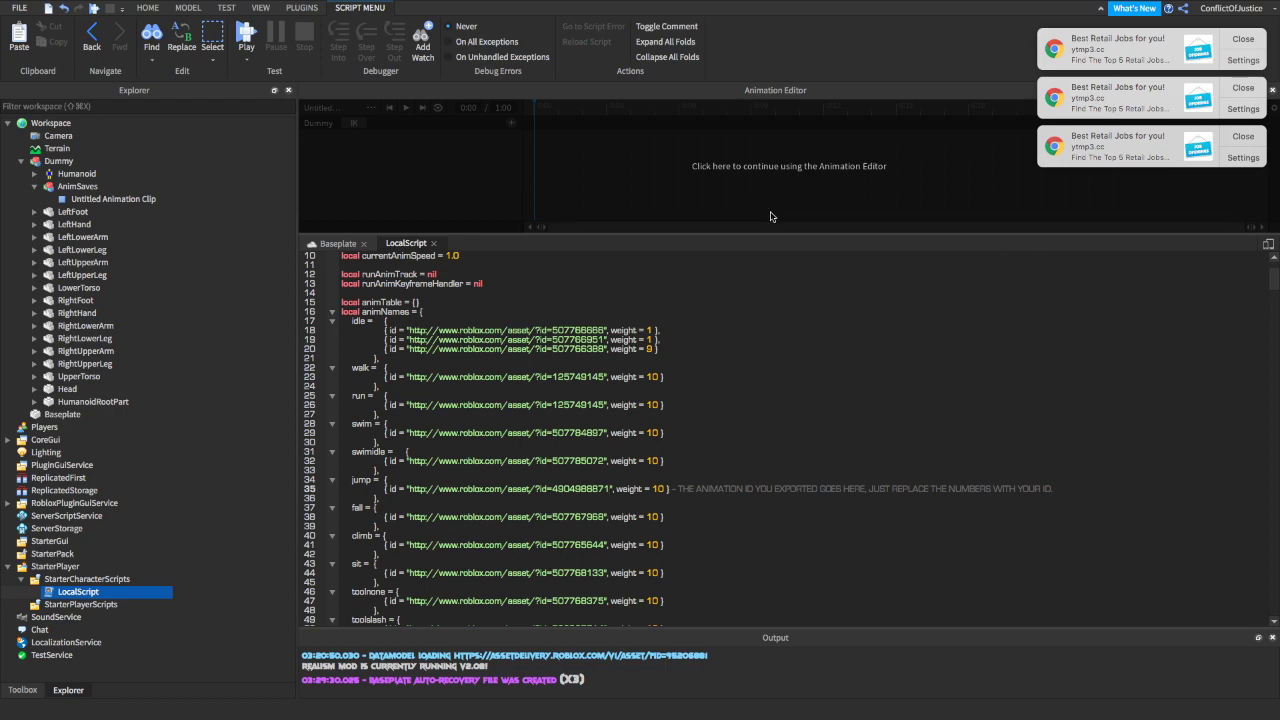
{"action": "left_click", "coordinate": [1273, 90]}
{"action": "left_click", "coordinate": [433, 90]}
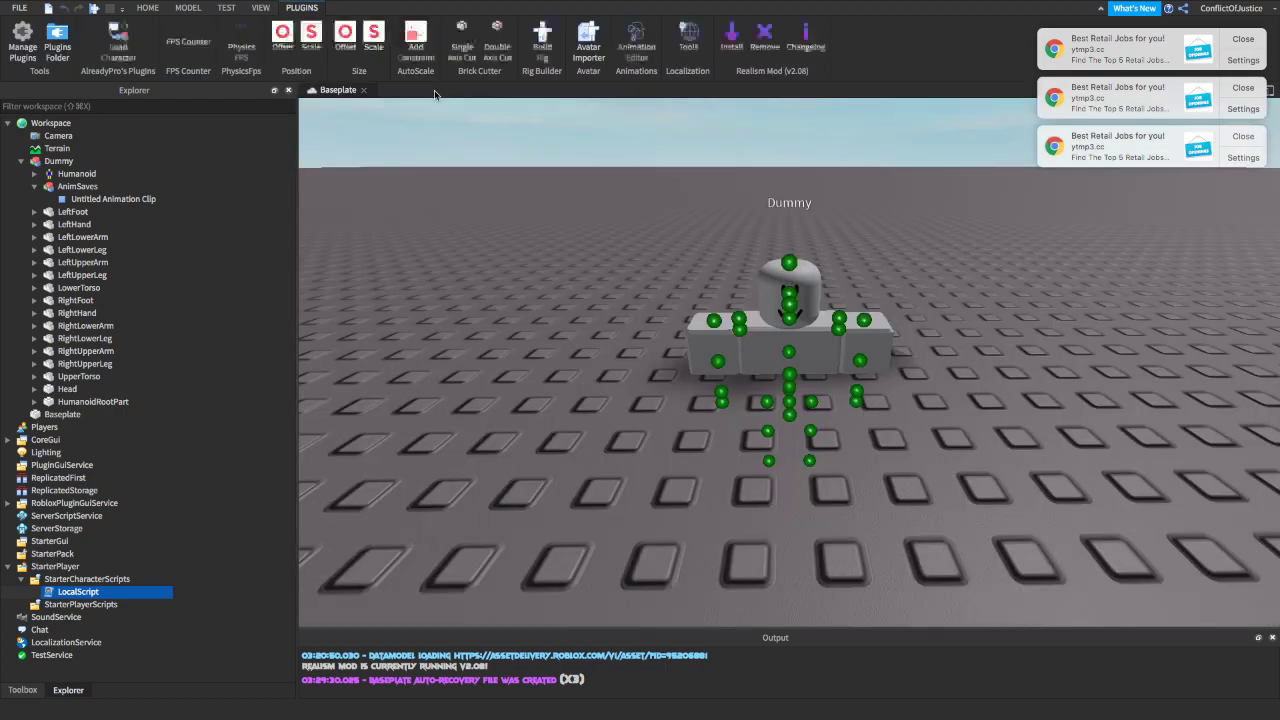
Playtest the place and make the character move and jump to check the jump animation.
{"action": "left_click", "coordinate": [147, 7]}
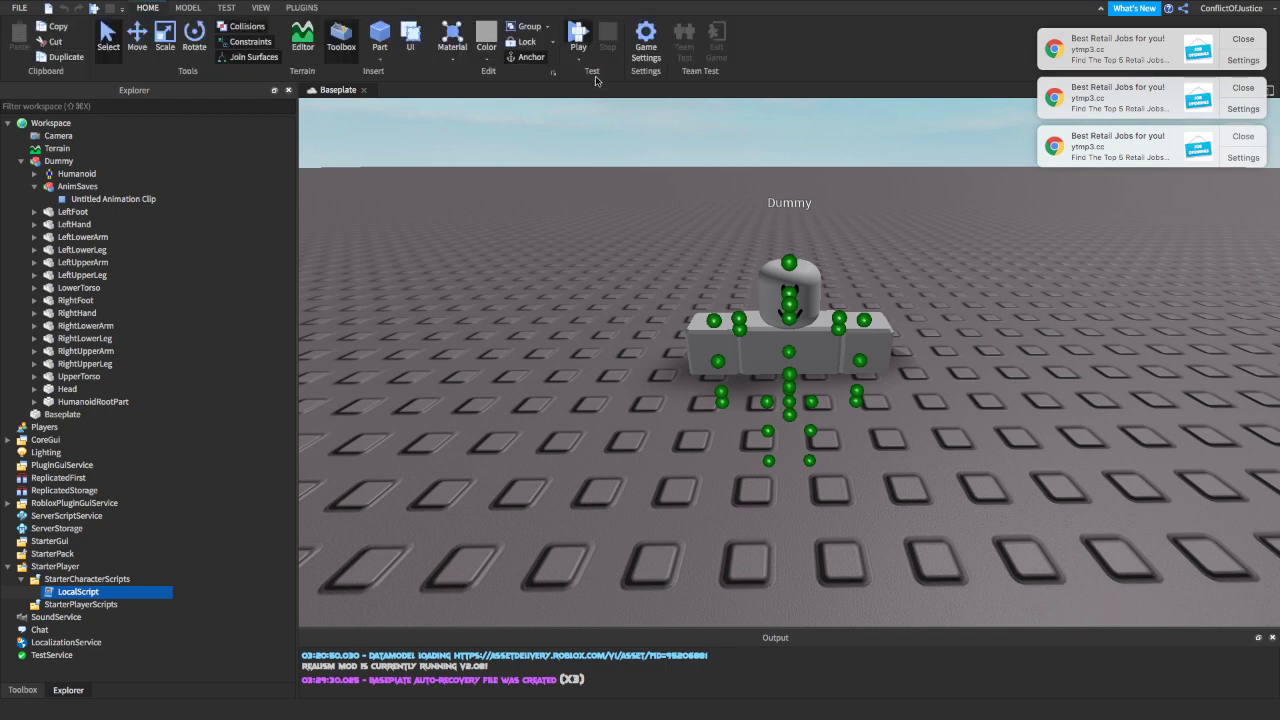
{"action": "key", "text": "F5"}
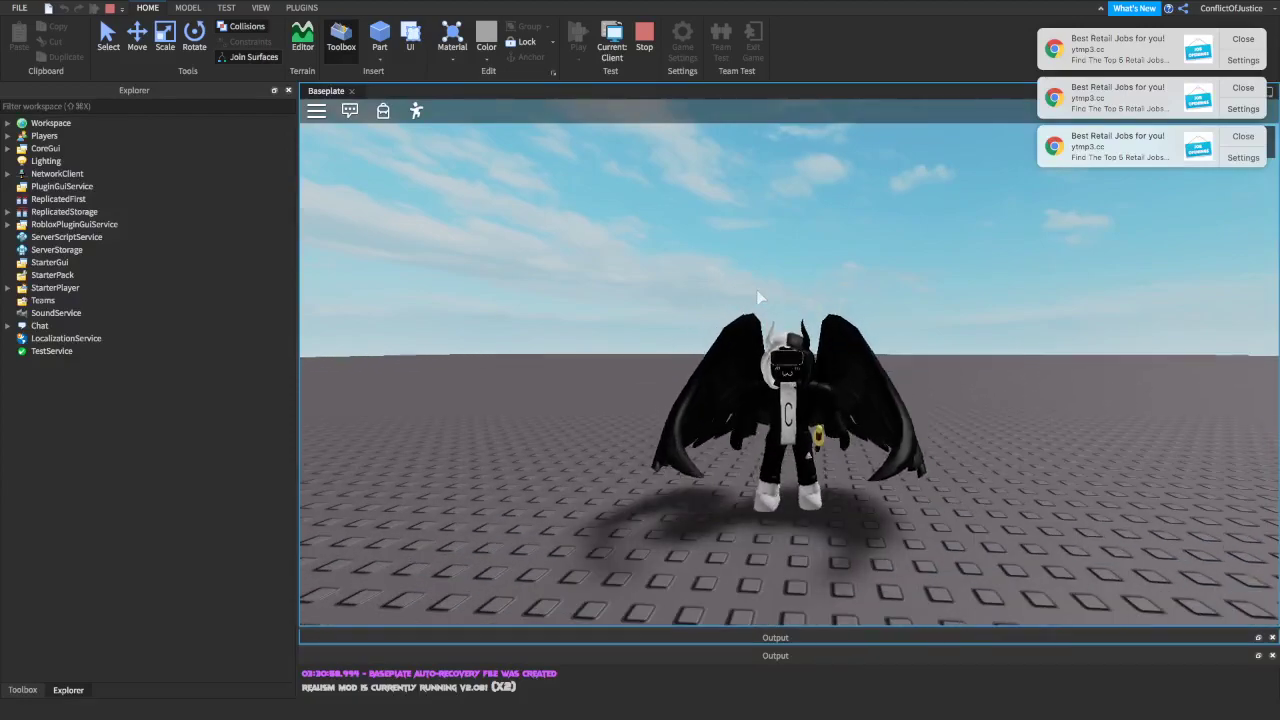
{"action": "key", "text": "space"}
{"action": "key", "text": "d"}
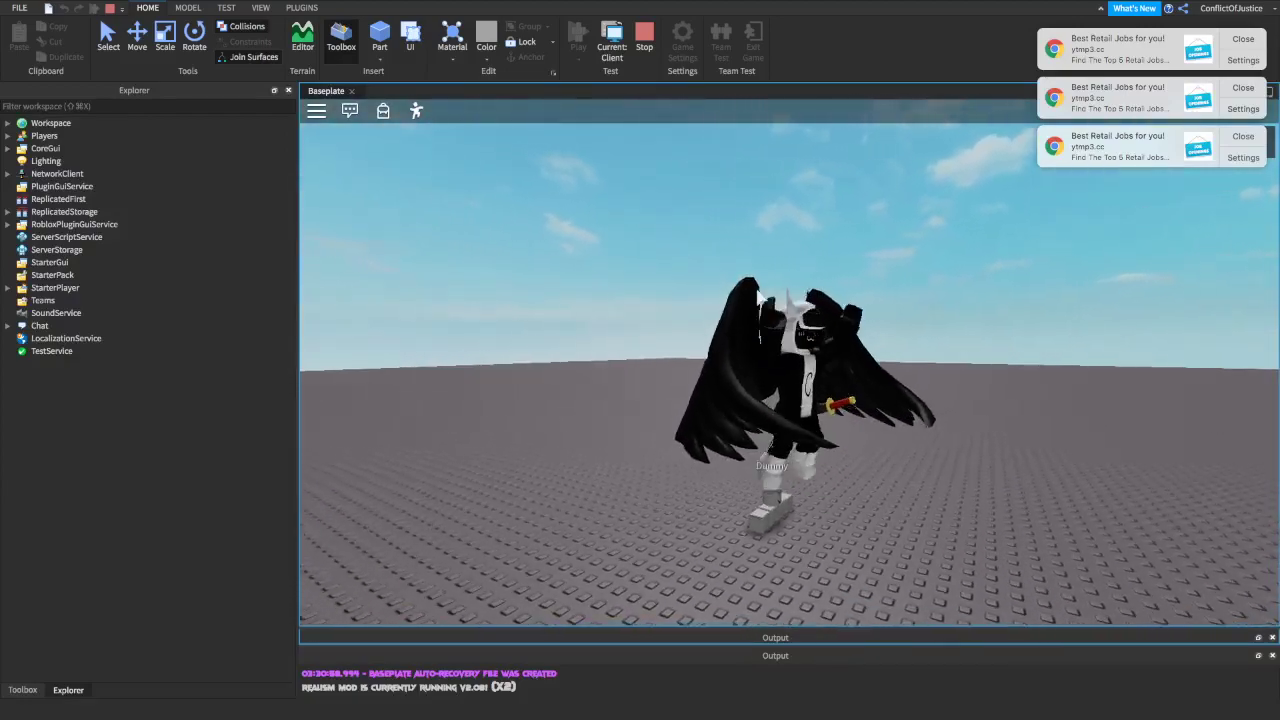
{"action": "key", "text": "s"}
{"action": "key", "text": "space"}
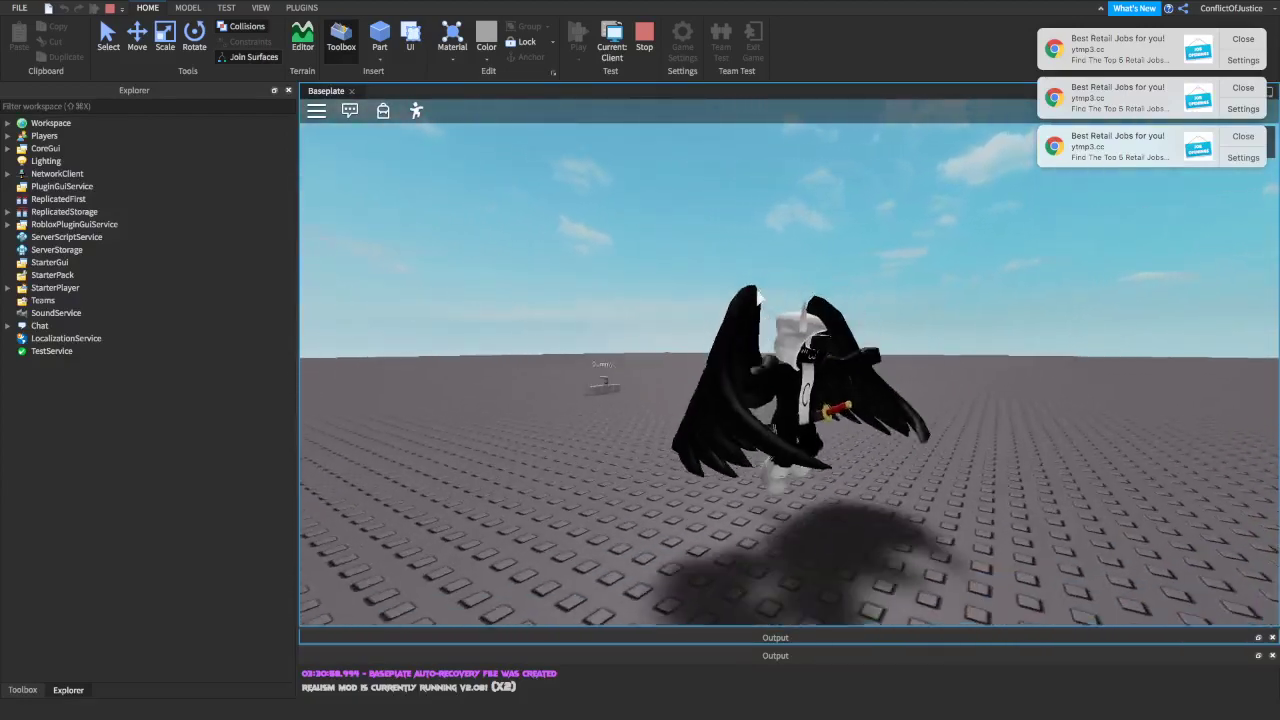
{"action": "right_click_drag", "start_coordinate": [758, 298], "coordinate": [758, 298]}
{"action": "key", "text": "space"}
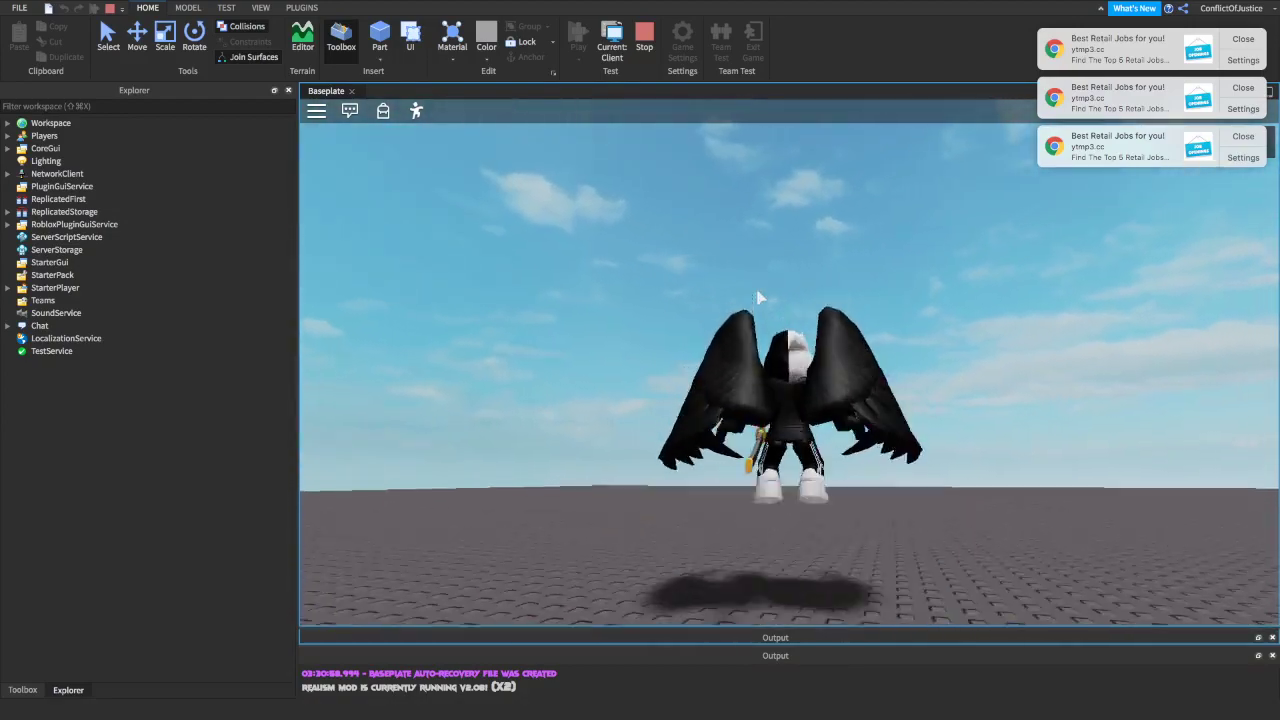
{"action": "key", "text": "s"}
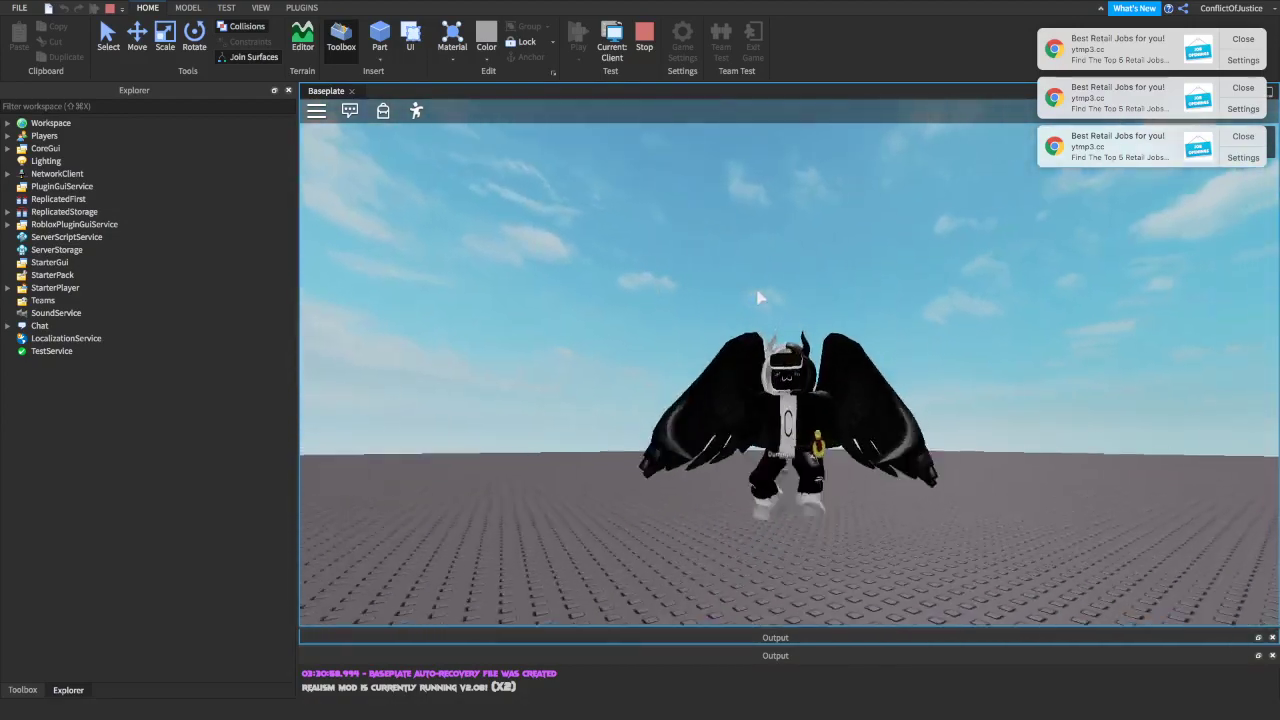
Run and jump with the character in several directions to examine the jump animation from front and back, and end the playtest.
{"action": "key", "text": "space"}
{"action": "key", "text": "w"}
{"action": "right_click_drag", "start_coordinate": [758, 298], "coordinate": [758, 298]}
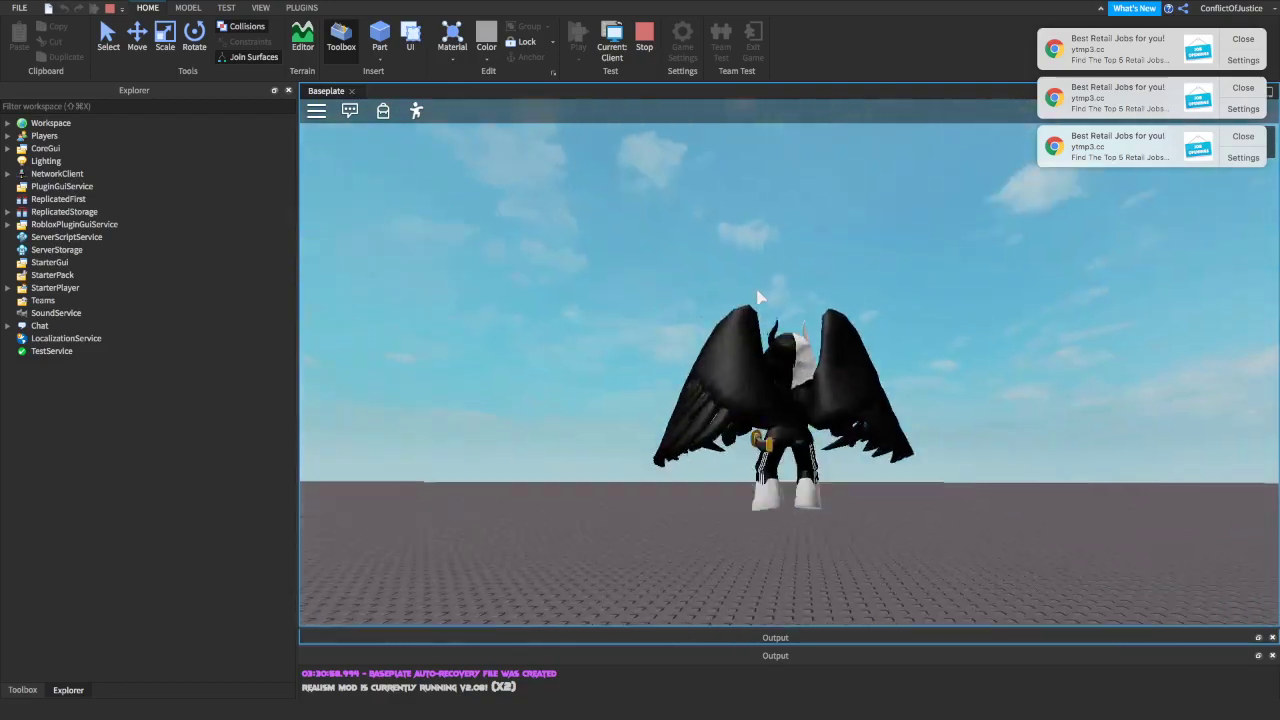
{"action": "key", "text": "space"}
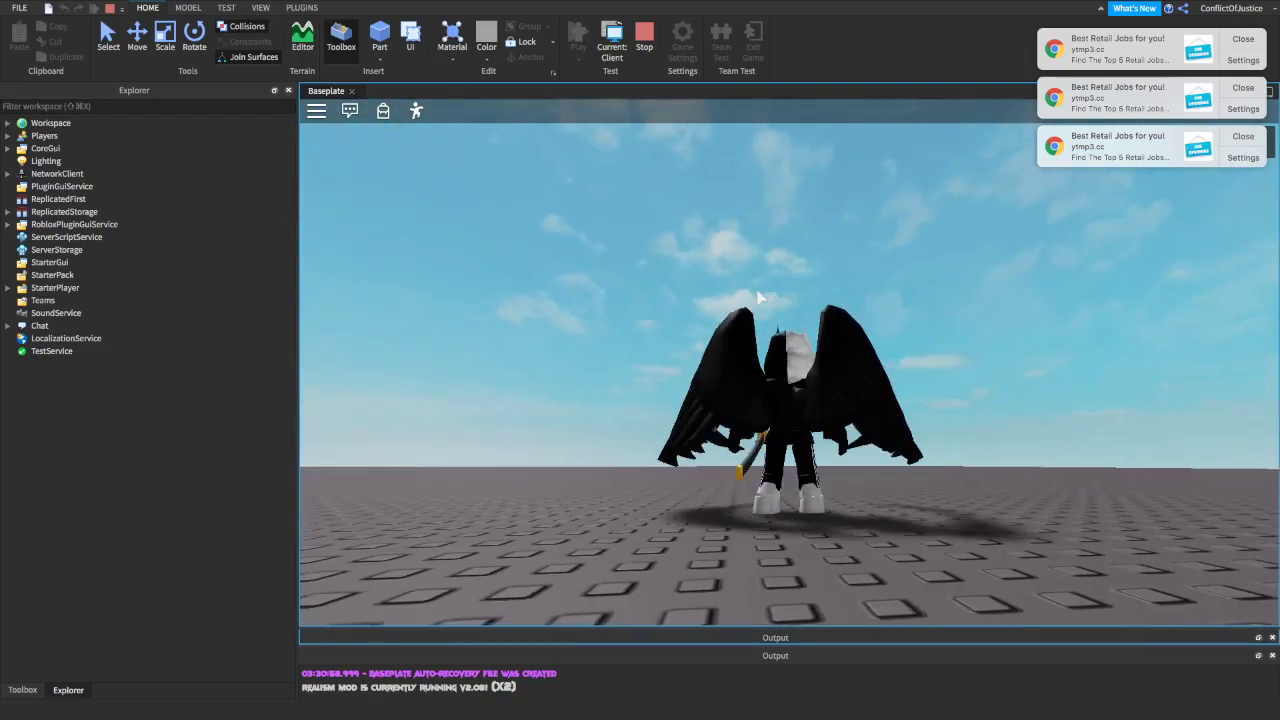
{"action": "key", "text": "a"}
{"action": "key", "text": "s"}
{"action": "right_click_drag", "start_coordinate": [758, 298], "coordinate": [758, 298]}
{"action": "key", "text": "space"}
{"action": "key", "text": "s"}
{"action": "key", "text": "a"}
{"action": "key", "text": "space"}
{"action": "key", "text": "space"}
{"action": "key", "text": "space"}
{"action": "key", "text": "s"}
{"action": "key", "text": "w"}
{"action": "key", "text": "space"}
{"action": "key", "text": "s"}
{"action": "key", "text": "space"}
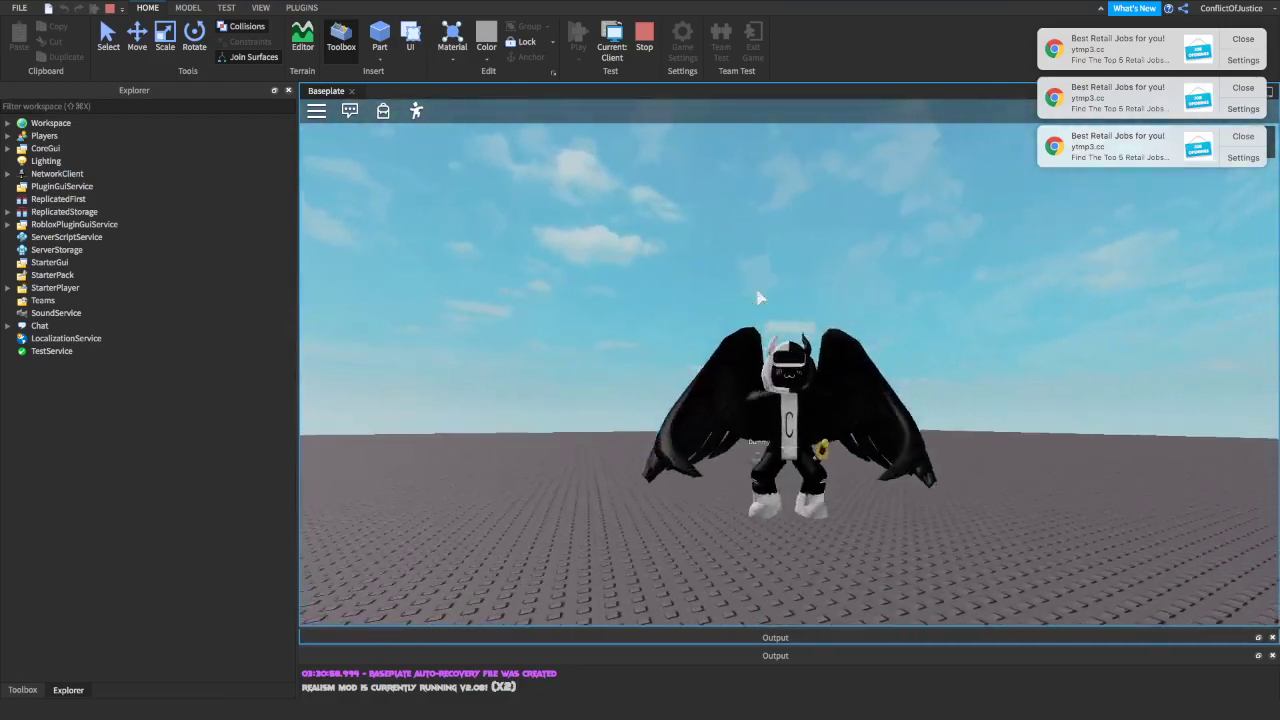
{"action": "key", "text": "w"}
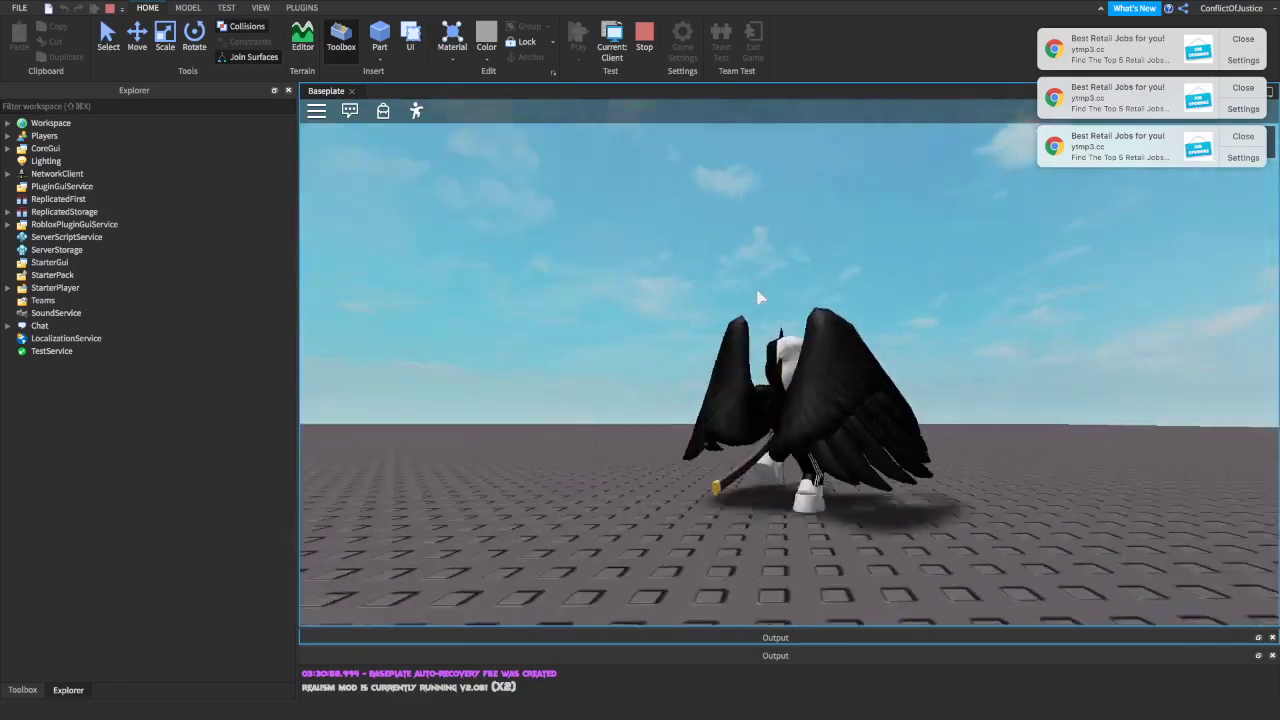
{"action": "key", "text": "space"}
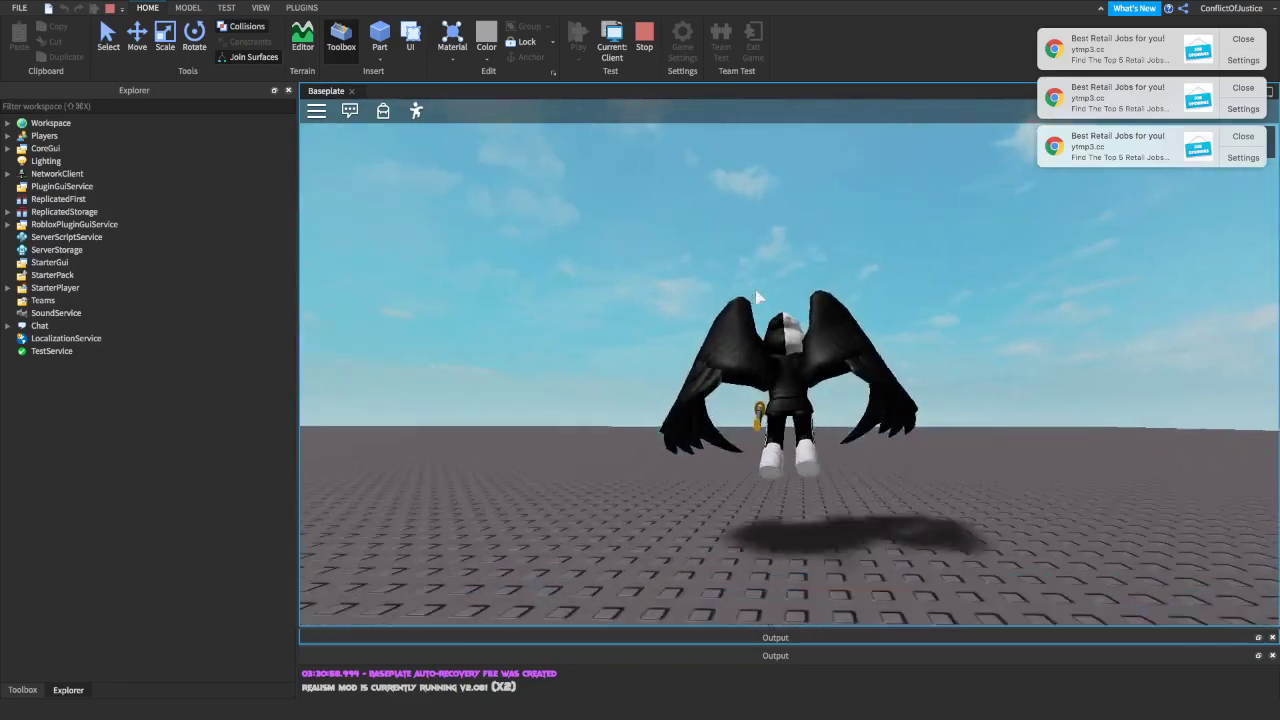
{"action": "key", "text": "space"}
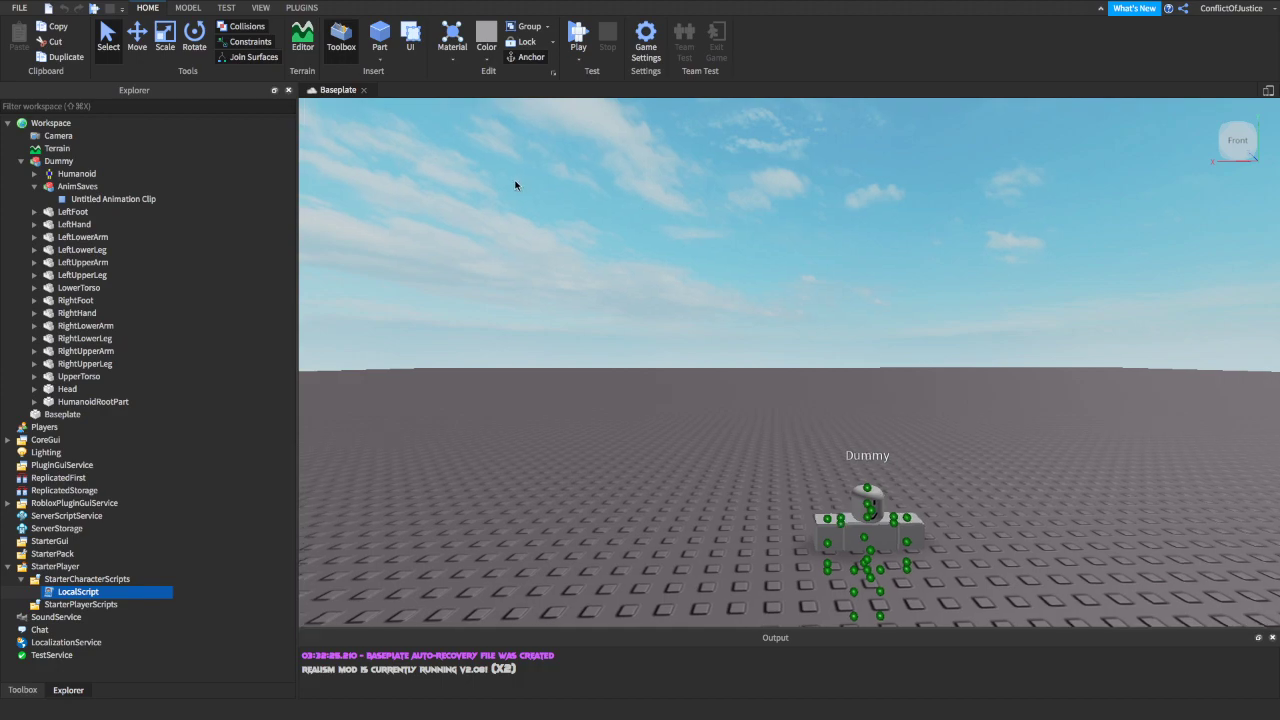
{"action": "right_click_drag", "start_coordinate": [517, 185], "coordinate": [517, 186]}
{"action": "scroll", "coordinate": [516, 185], "scroll_direction": "down", "scroll_amount": 5}
{"action": "key", "text": "a"}
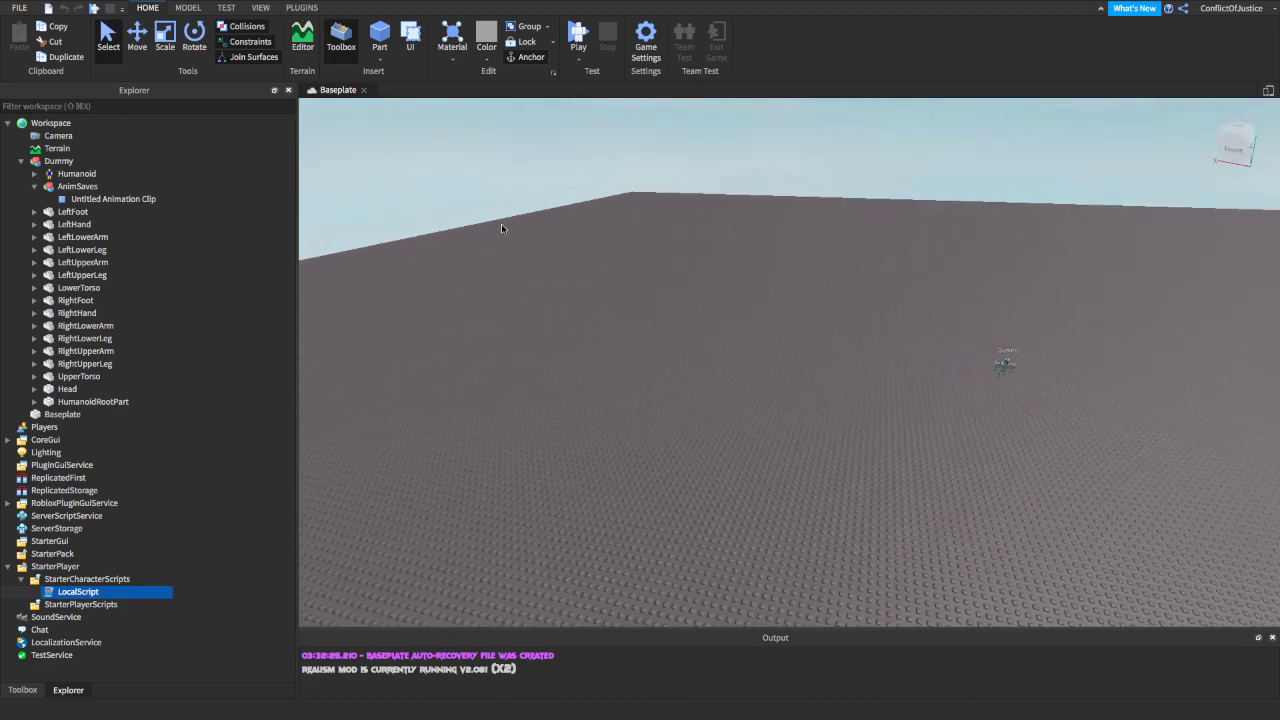
{"action": "right_click_drag", "start_coordinate": [514, 257], "coordinate": [545, 239]}
{"action": "key", "text": "a"}
{"action": "key", "text": "a"}
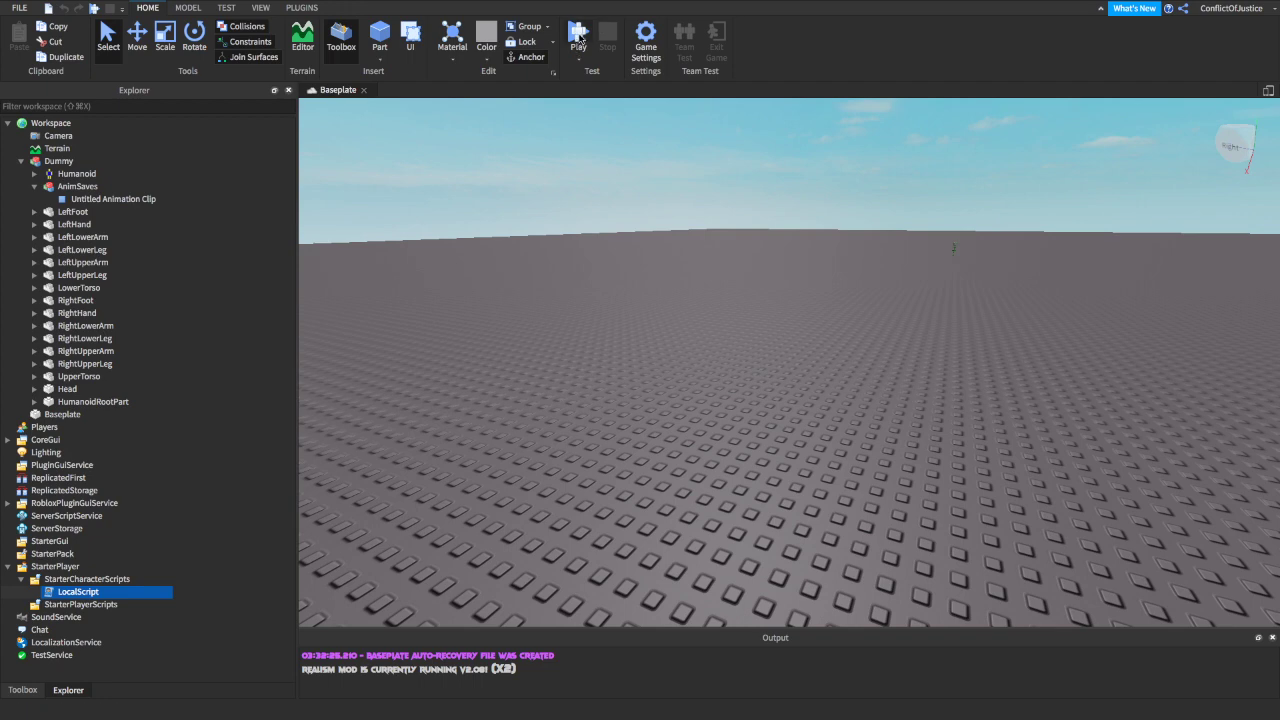
Start a new playtest and make the character jump repeatedly, standing and running, to examine the jump animation from the front.
{"action": "left_click", "coordinate": [580, 38]}
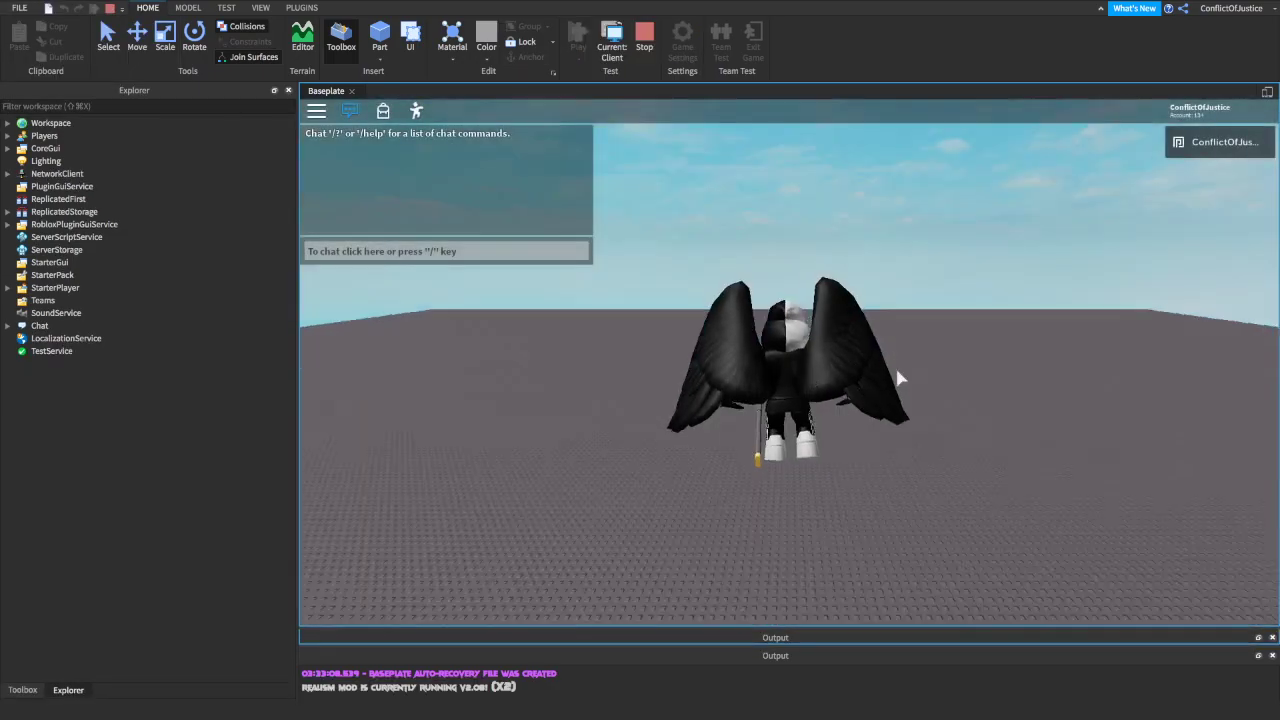
{"action": "right_click_drag", "start_coordinate": [896, 370], "coordinate": [937, 375]}
{"action": "key", "text": "w"}
{"action": "key", "text": "s"}
{"action": "key", "text": "space"}
{"action": "key", "text": "space"}
{"action": "key", "text": "space"}
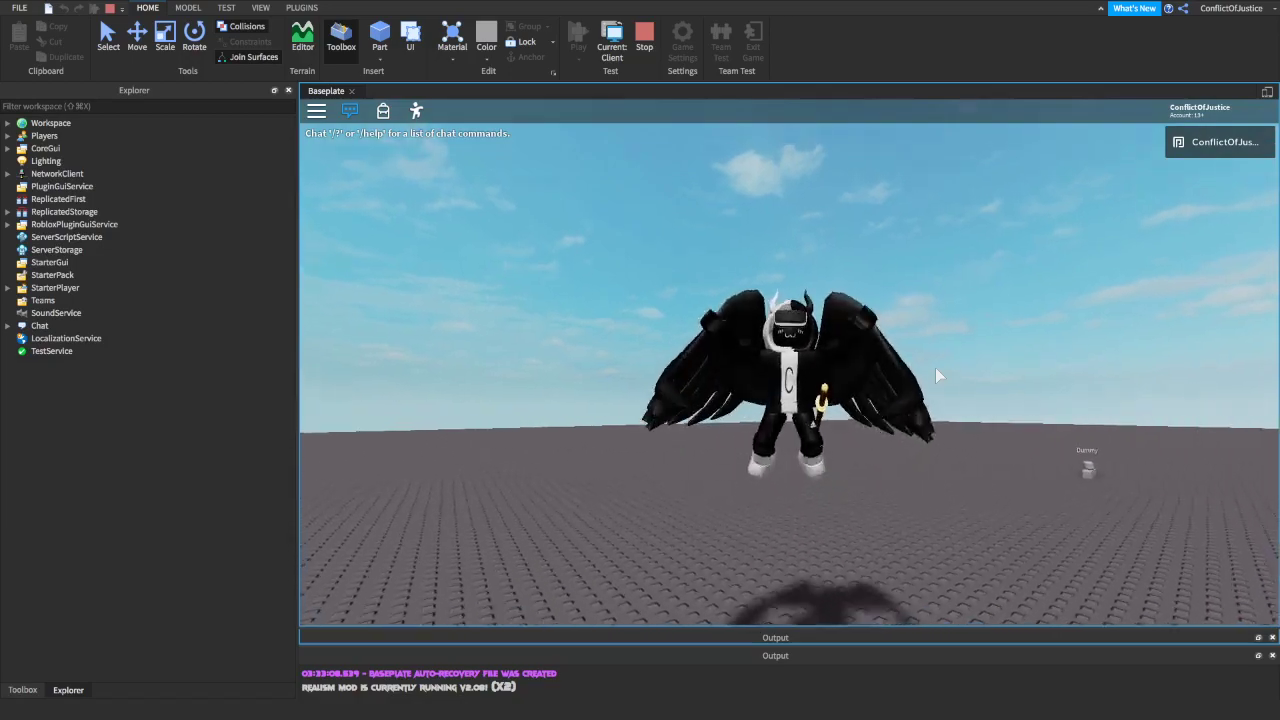
{"action": "key", "text": "space"}
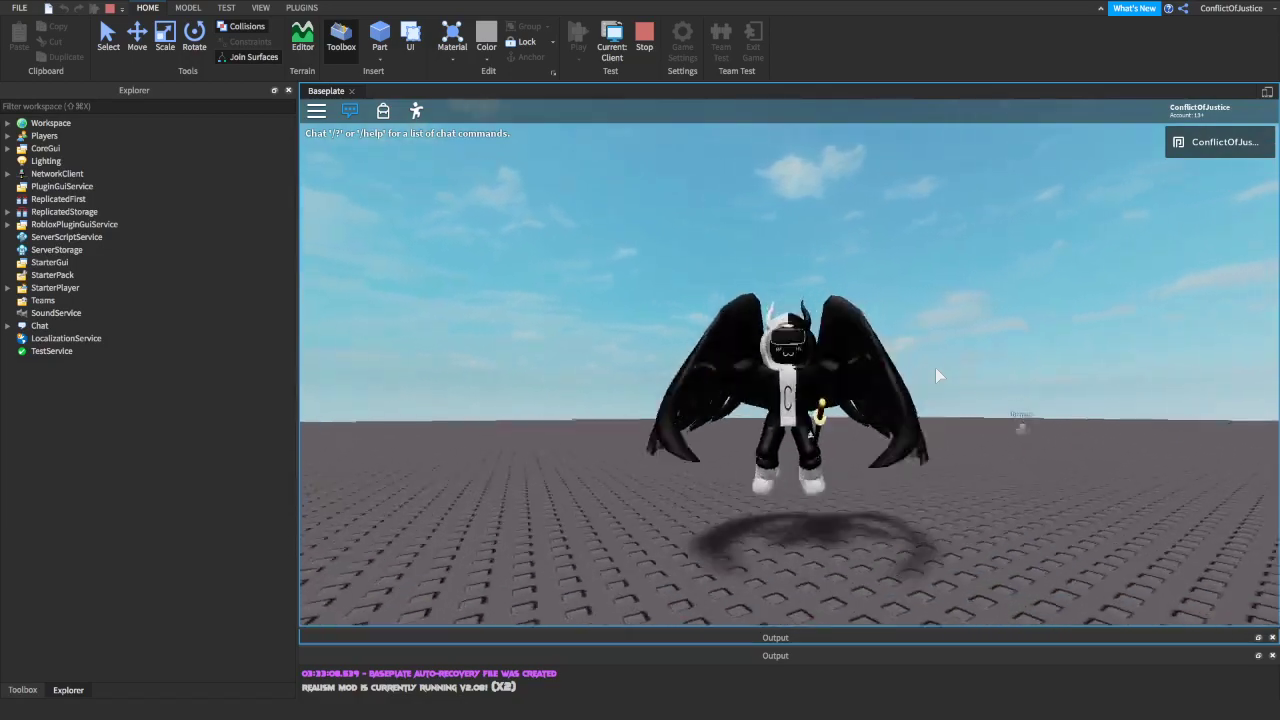
{"action": "key", "text": "d"}
{"action": "right_click_drag", "start_coordinate": [937, 375], "coordinate": [937, 375]}
{"action": "key", "text": "s"}
{"action": "key", "text": "space"}
{"action": "key", "text": "space"}
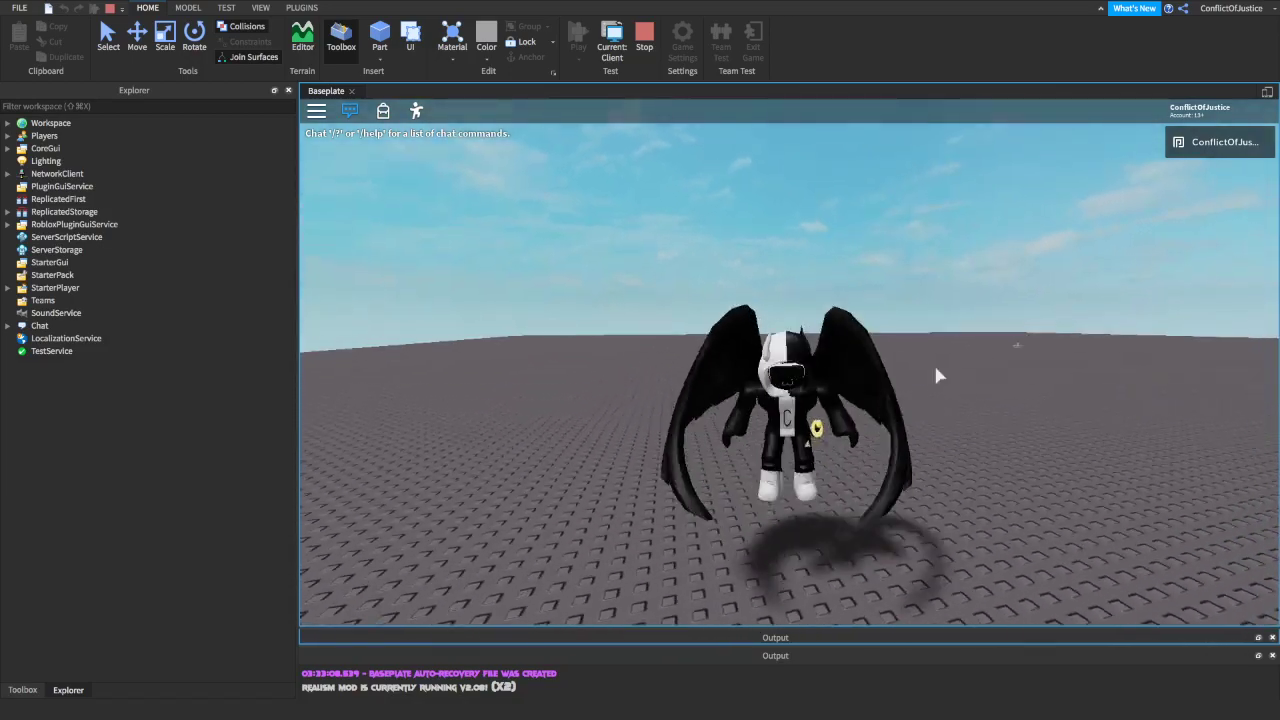
{"action": "key", "text": "space"}
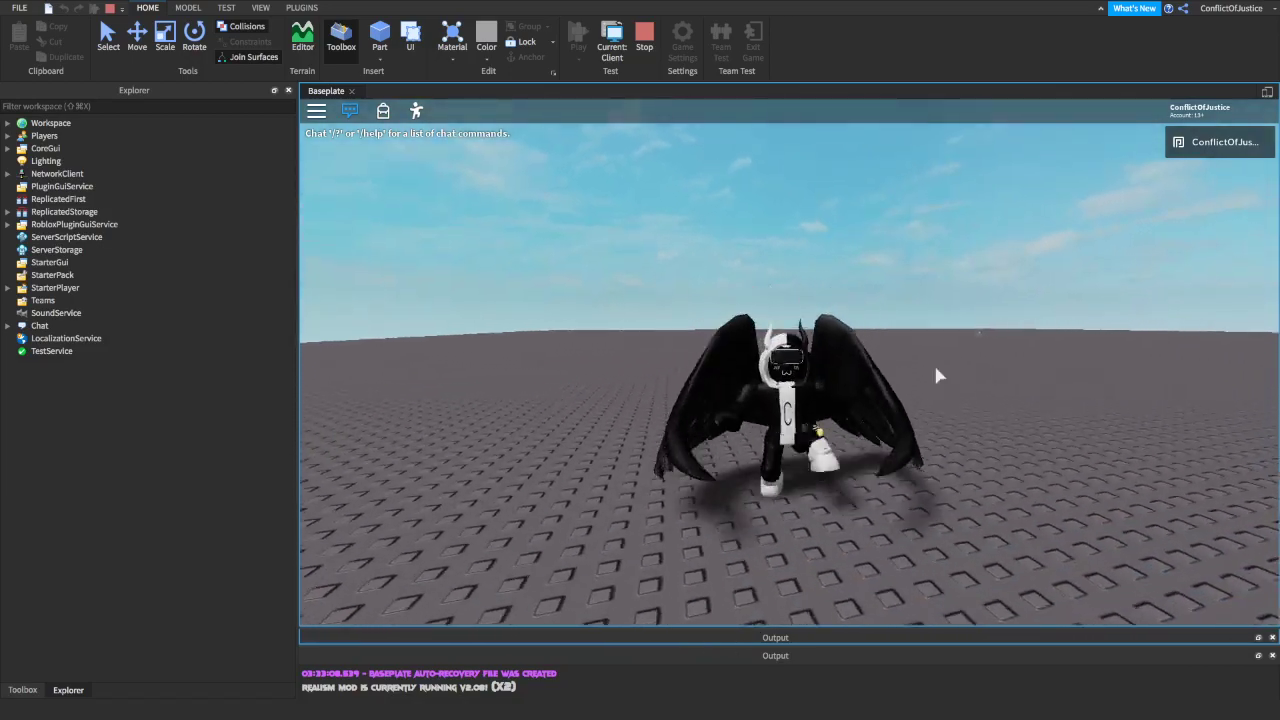
{"action": "key", "text": "space"}
{"action": "right_click_drag", "start_coordinate": [942, 375], "coordinate": [942, 375]}
{"action": "key", "text": "space"}
{"action": "key", "text": "space"}
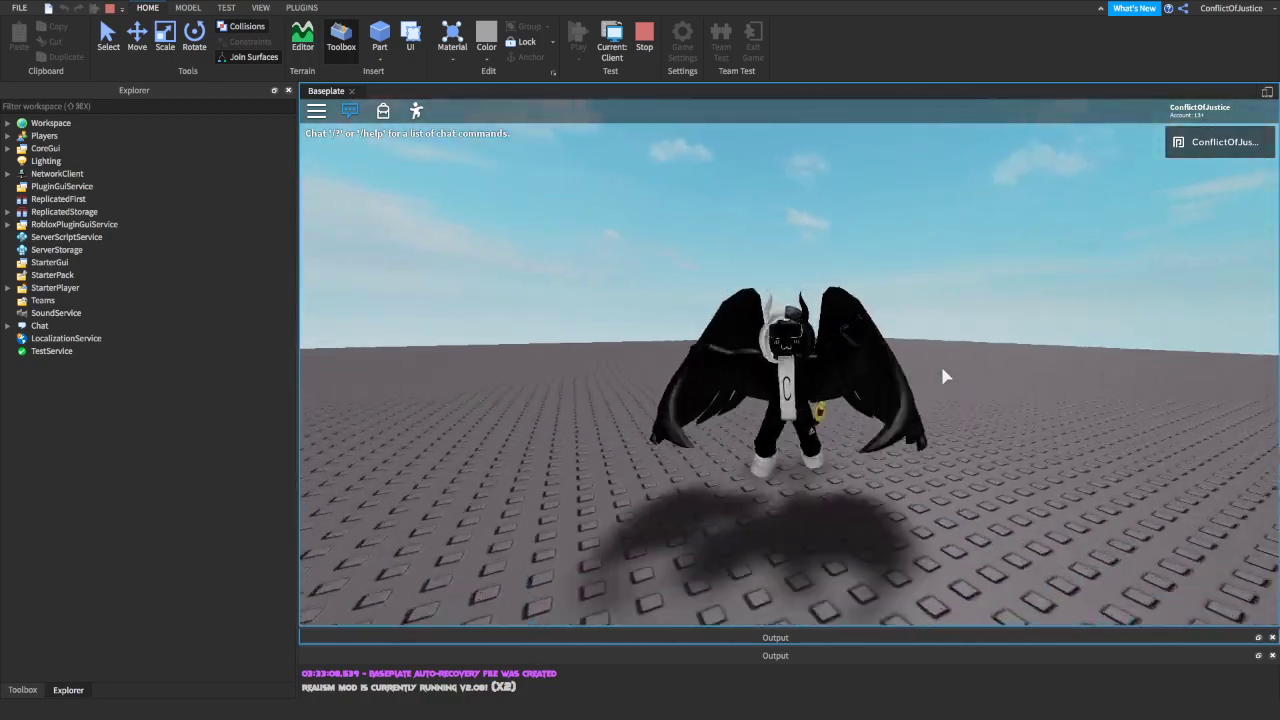
{"action": "key", "text": "space"}
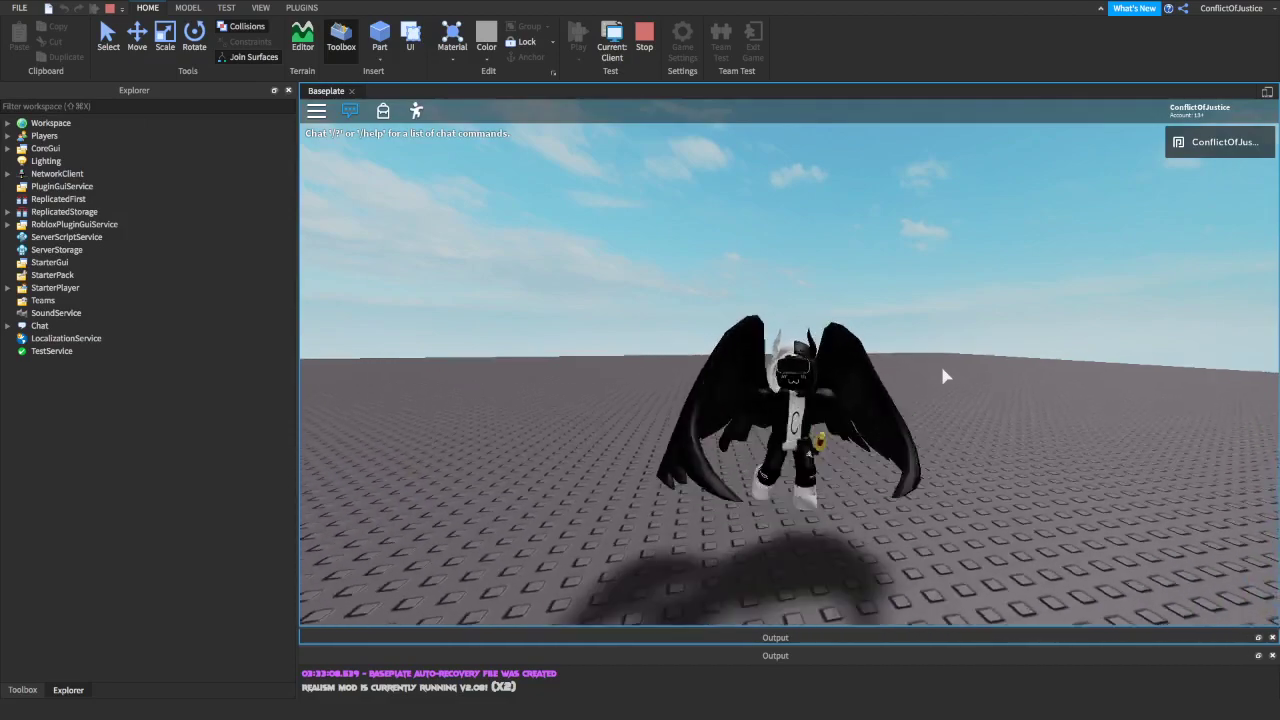
{"action": "key", "text": "space"}
{"action": "right_click_drag", "start_coordinate": [942, 375], "coordinate": [942, 375]}
{"action": "key", "text": "s"}
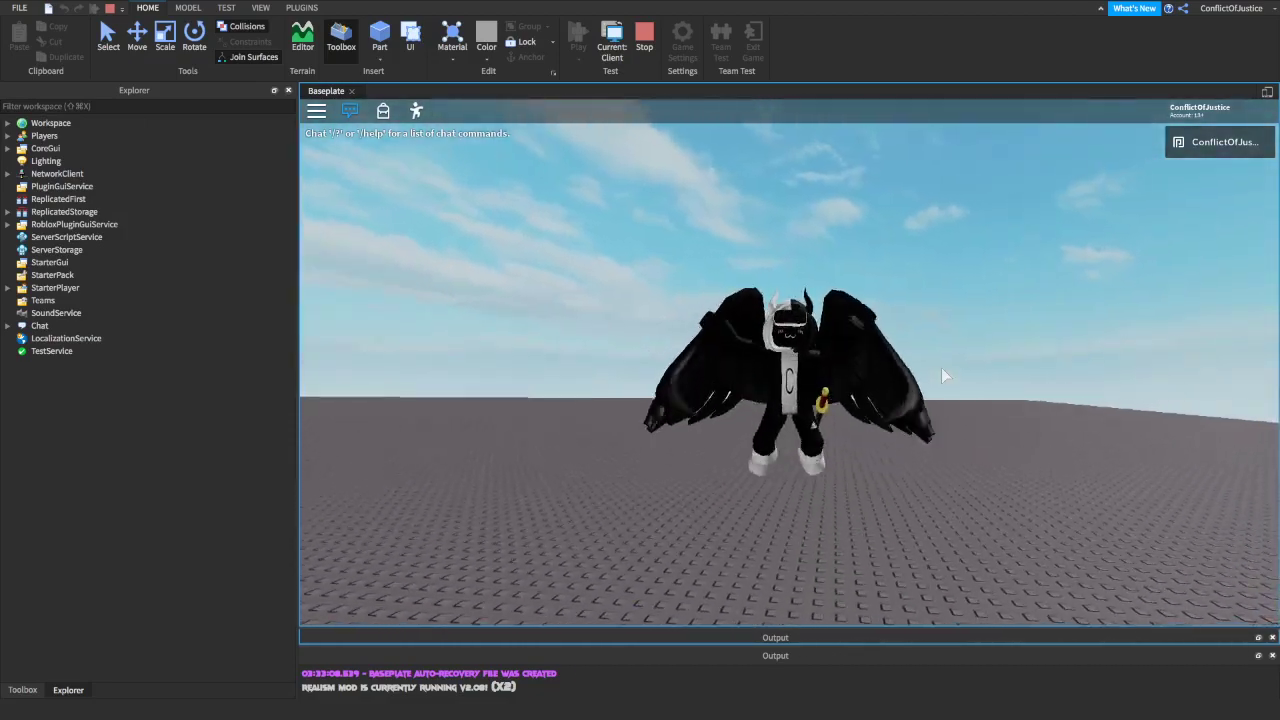
{"action": "key", "text": "space"}
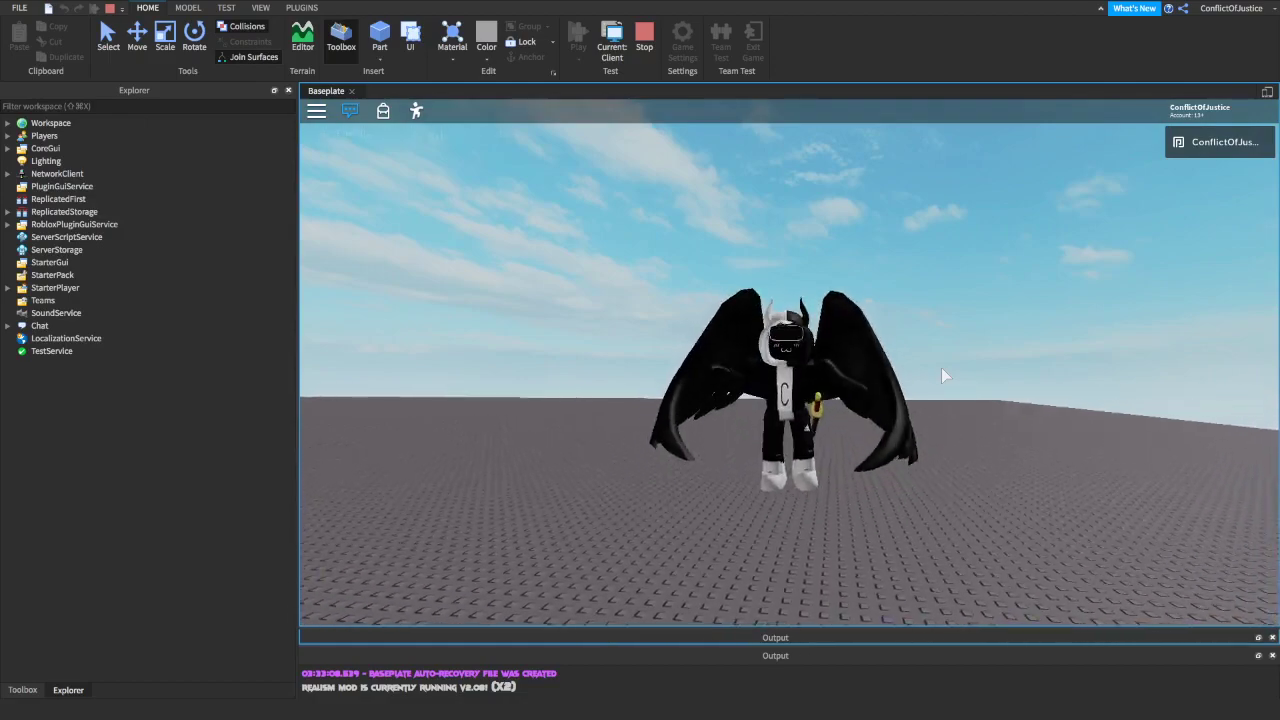
{"action": "key", "text": "a"}
{"action": "key", "text": "Right"}
{"action": "key", "text": "space"}
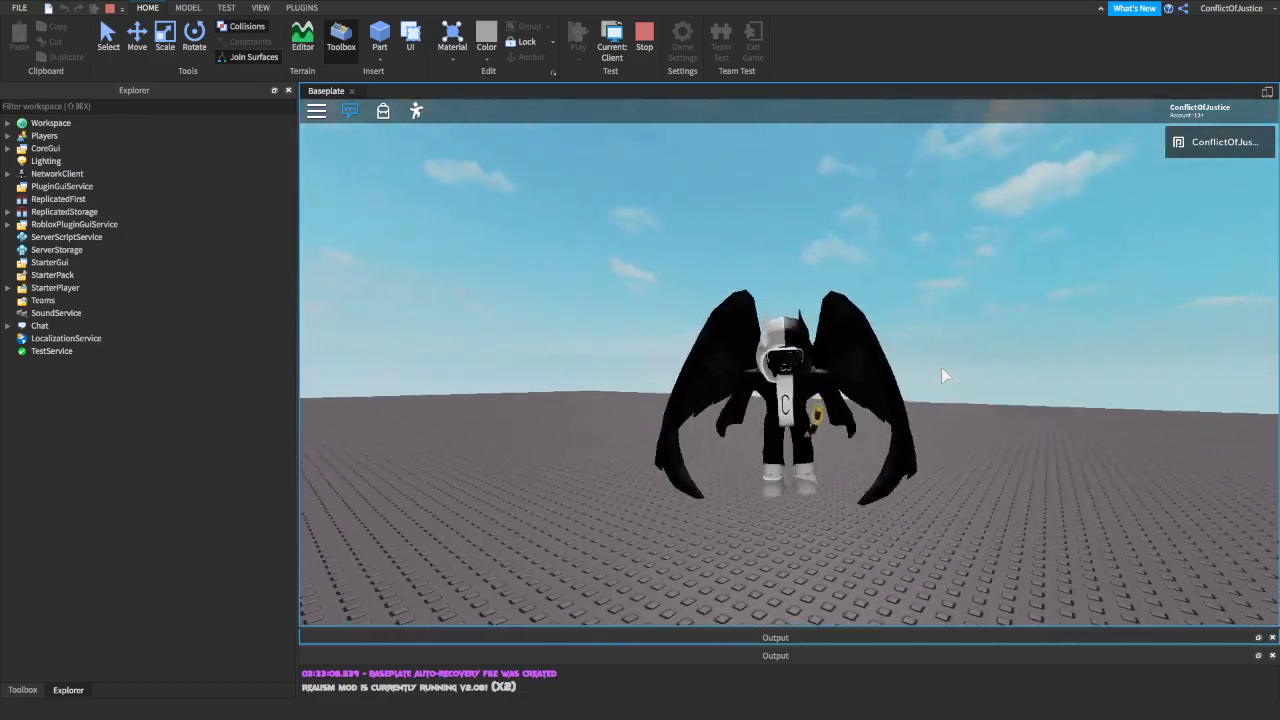
{"action": "key", "text": "space"}
{"action": "key", "text": "Left"}
{"action": "key", "text": "Right"}
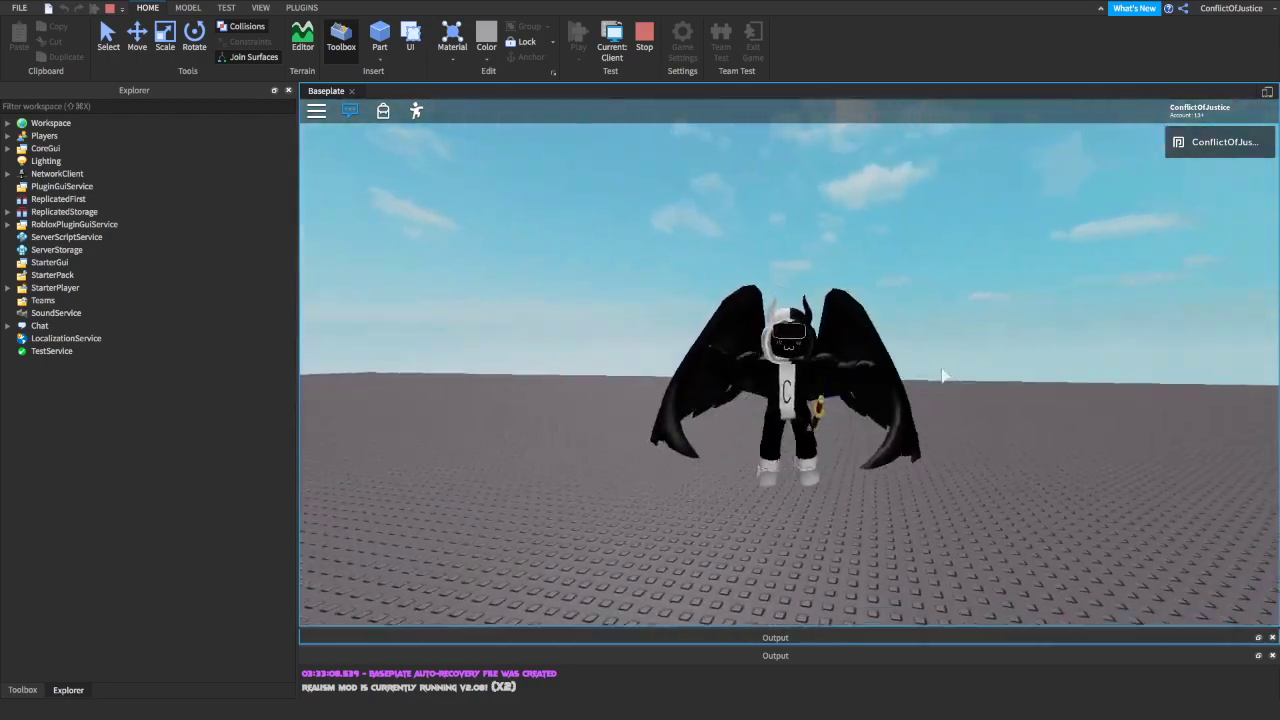
{"action": "key", "text": "space"}
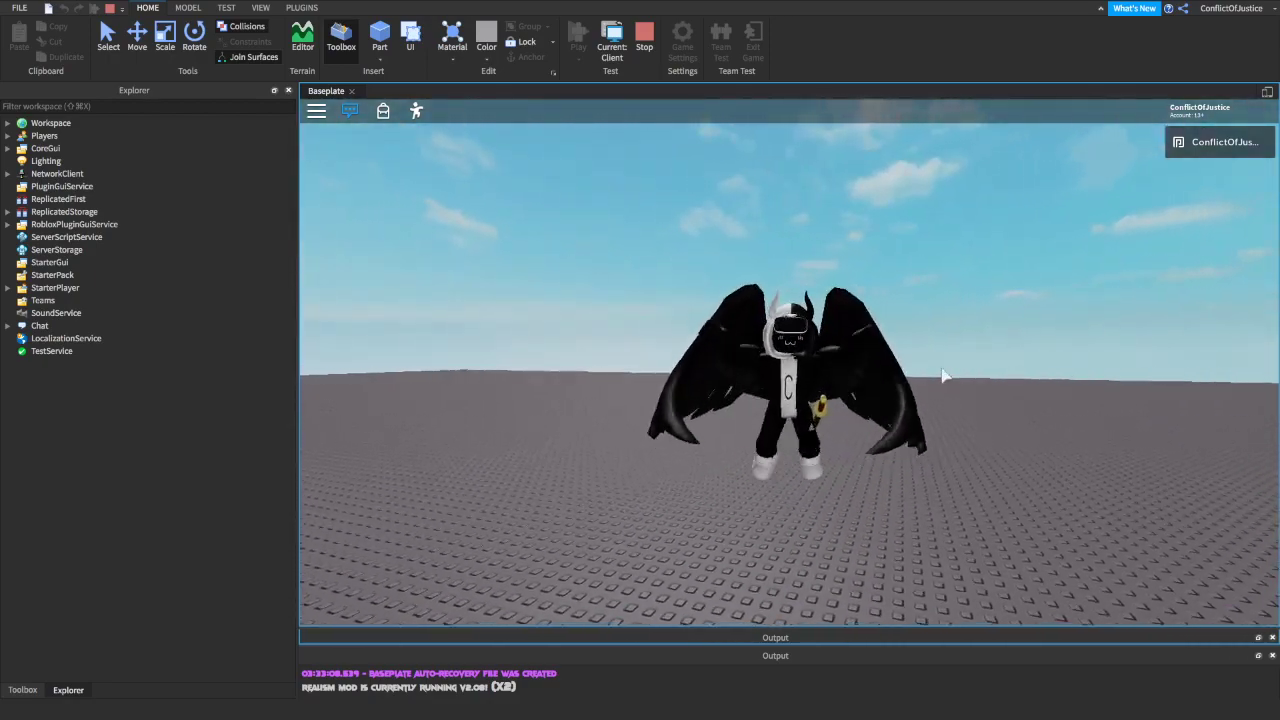
{"action": "key", "text": "space"}
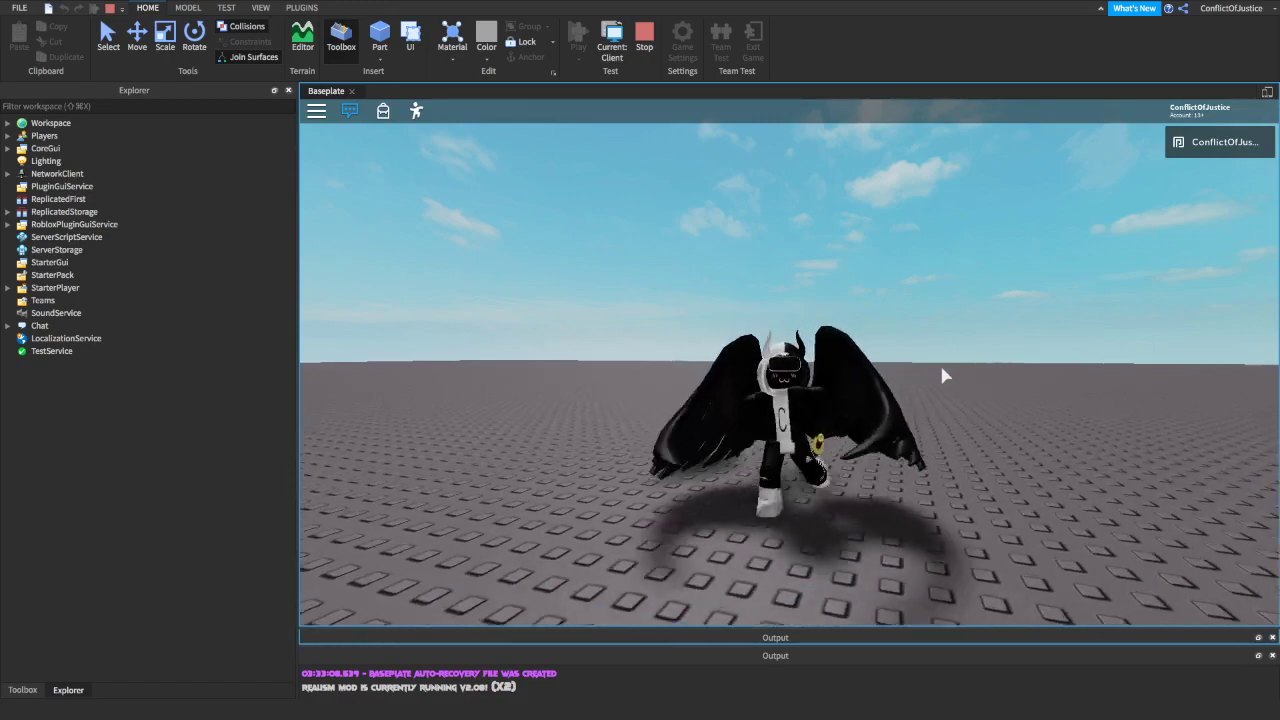
{"action": "key", "text": "space"}
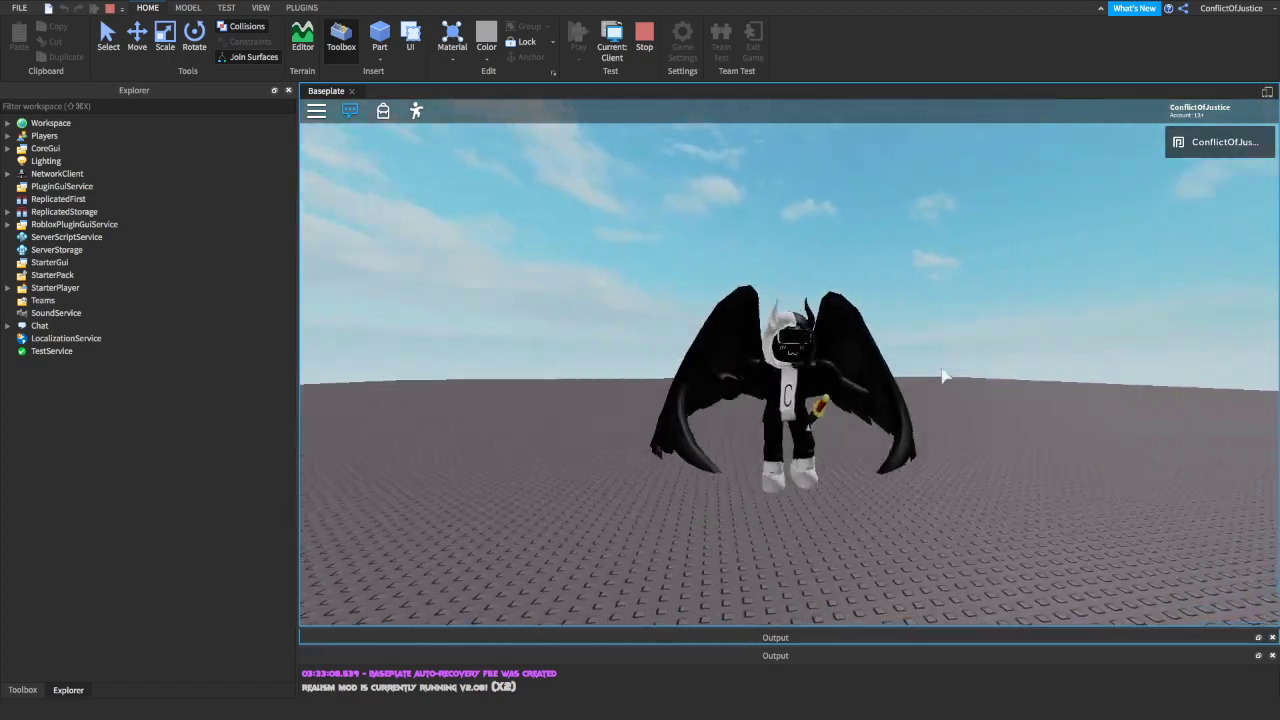
{"action": "key", "text": "space"}
{"action": "key", "text": "space"}
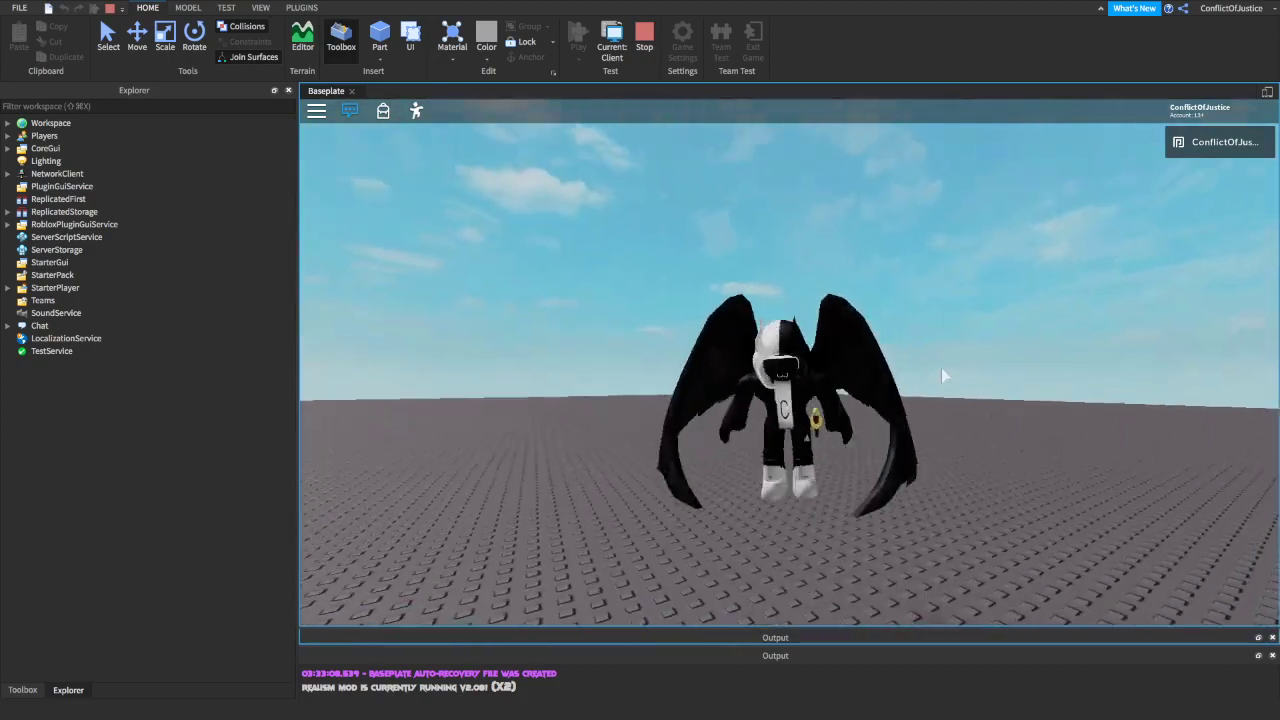
{"action": "key", "text": "space"}
{"action": "key", "text": "space"}
{"action": "mouse_move", "coordinate": [941, 367]}
{"action": "right_mouse_down"}
{"action": "mouse_move", "coordinate": [707, 387]}
{"action": "mouse_move", "coordinate": [748, 377]}
{"action": "right_mouse_up"}
{"action": "key", "text": "space"}
{"action": "key", "text": "s"}
{"action": "key", "text": "space"}
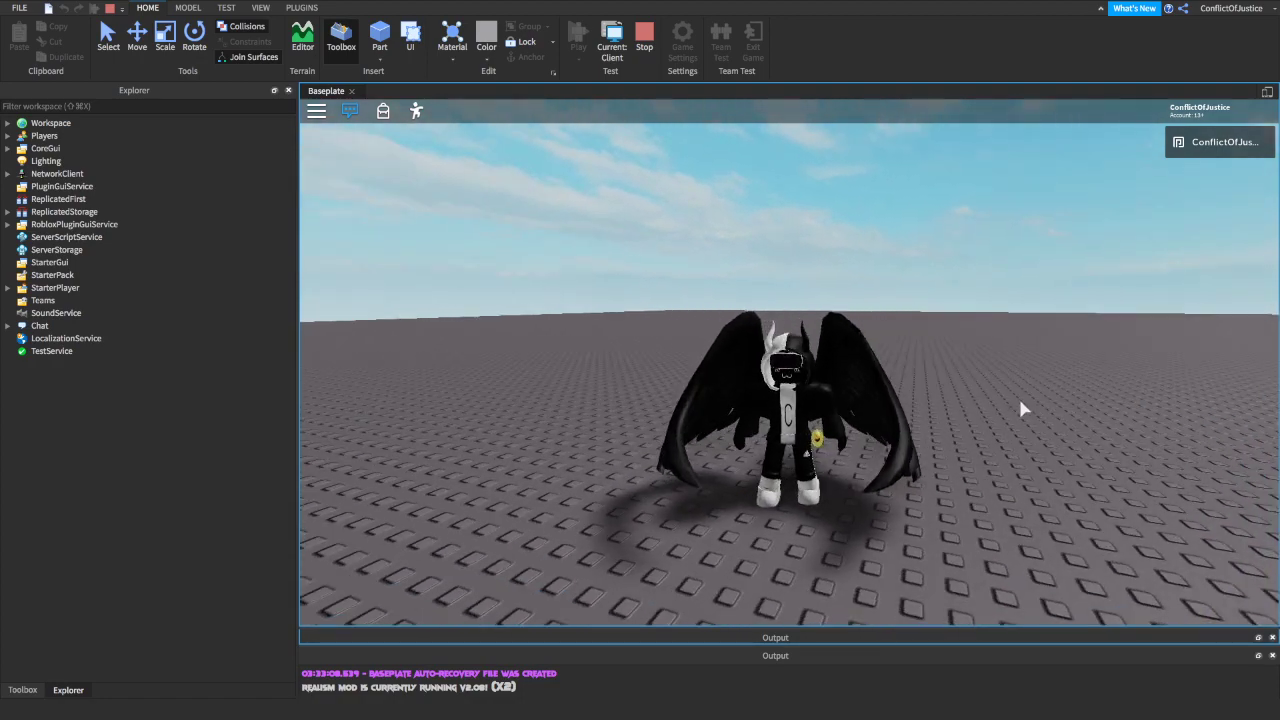
{"action": "right_click_drag", "start_coordinate": [1020, 403], "coordinate": [1020, 403]}
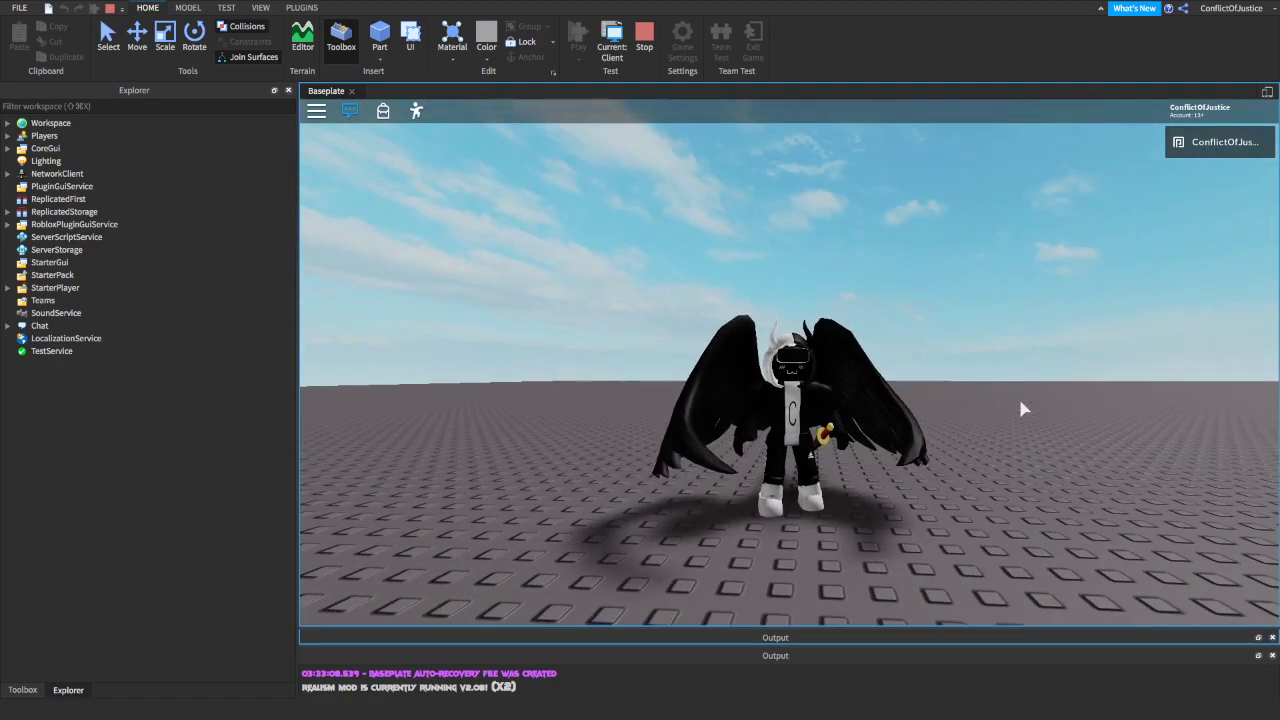
{"action": "right_click_drag", "start_coordinate": [1020, 403], "coordinate": [1021, 404]}
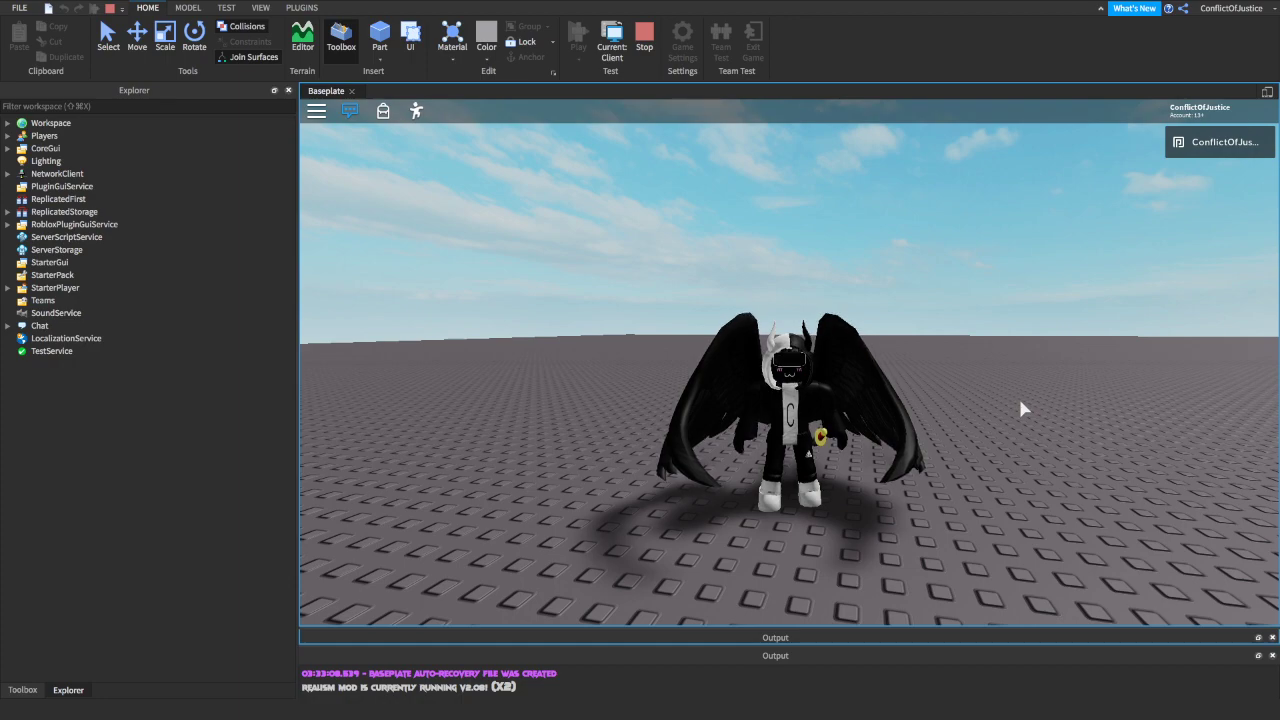
{"action": "right_click_drag", "start_coordinate": [1020, 402], "coordinate": [995, 411]}
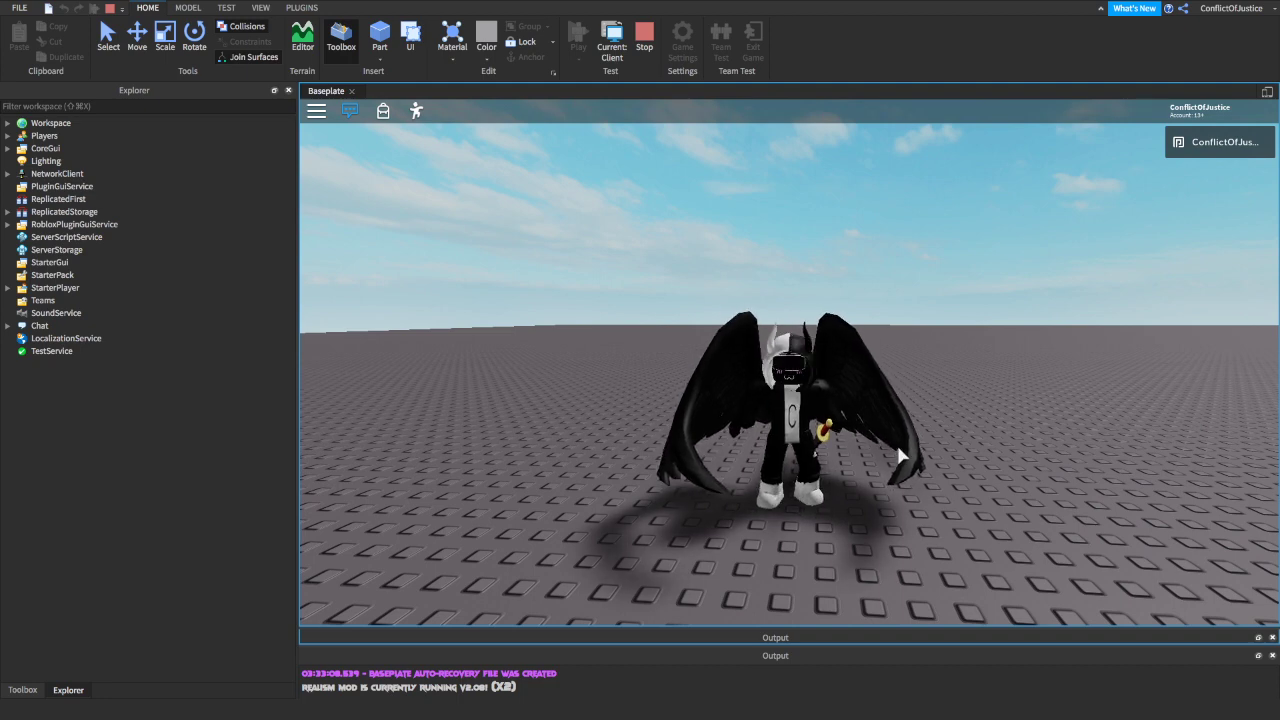
{"action": "key", "text": "w"}
{"action": "key", "text": "s"}
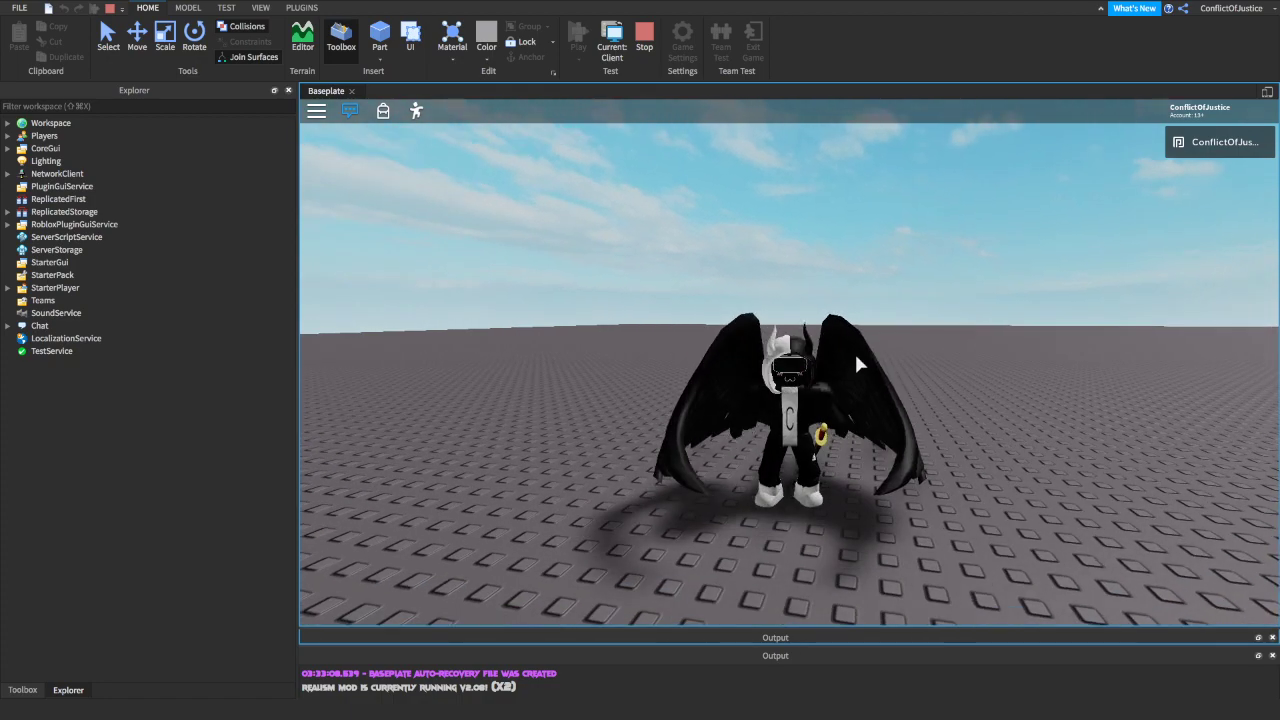
{"action": "right_click_drag", "start_coordinate": [855, 361], "coordinate": [836, 441]}
{"action": "right_click_drag", "start_coordinate": [920, 407], "coordinate": [854, 375]}
{"action": "key", "text": "s"}
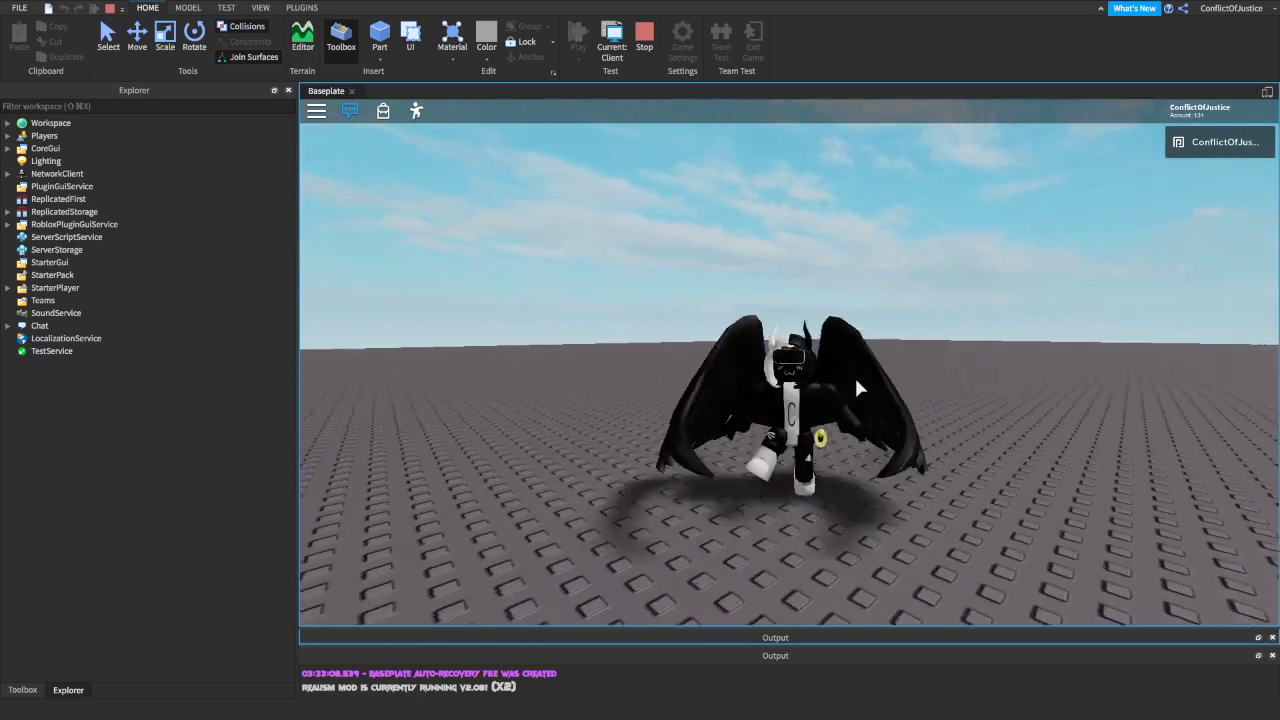
Make the character walk toward the camera and jump a few more times to review the jump animation.
{"action": "key", "text": "space"}
{"action": "right_click_drag", "start_coordinate": [855, 379], "coordinate": [853, 376]}
{"action": "key", "text": "s"}
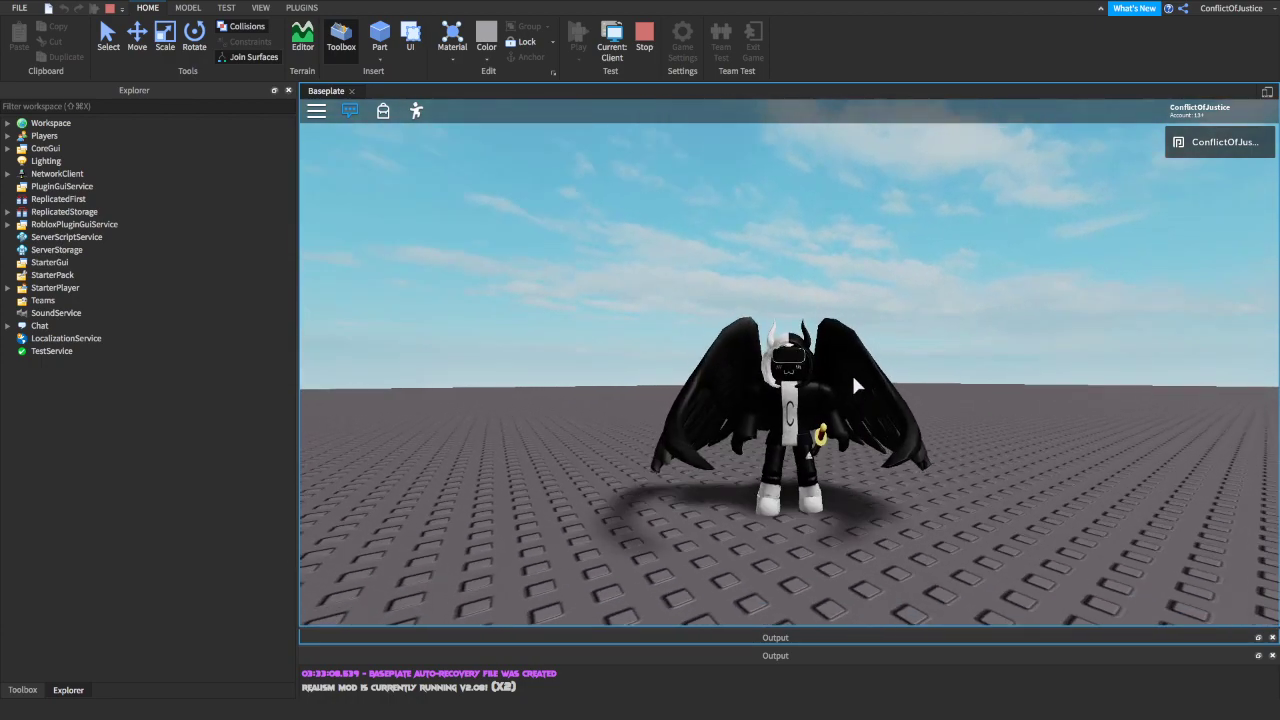
{"action": "right_click_drag", "start_coordinate": [853, 377], "coordinate": [853, 377]}
{"action": "key", "text": "s"}
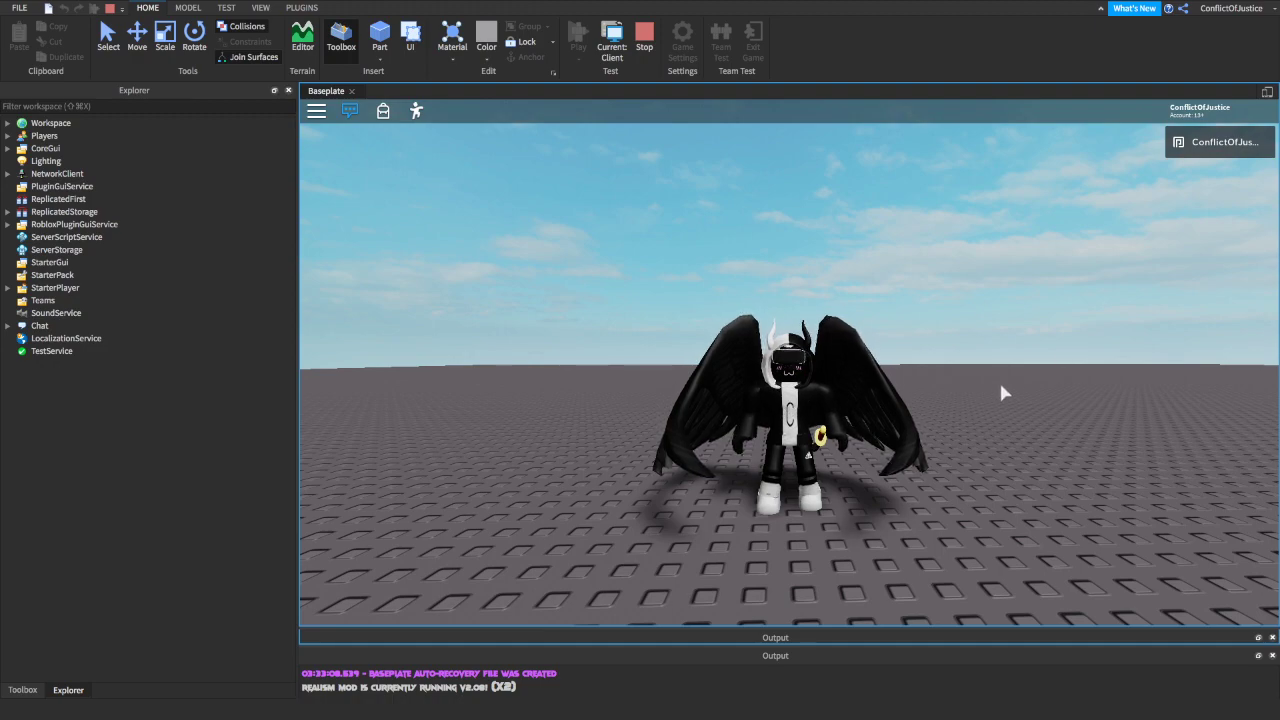
{"action": "key", "text": "s"}
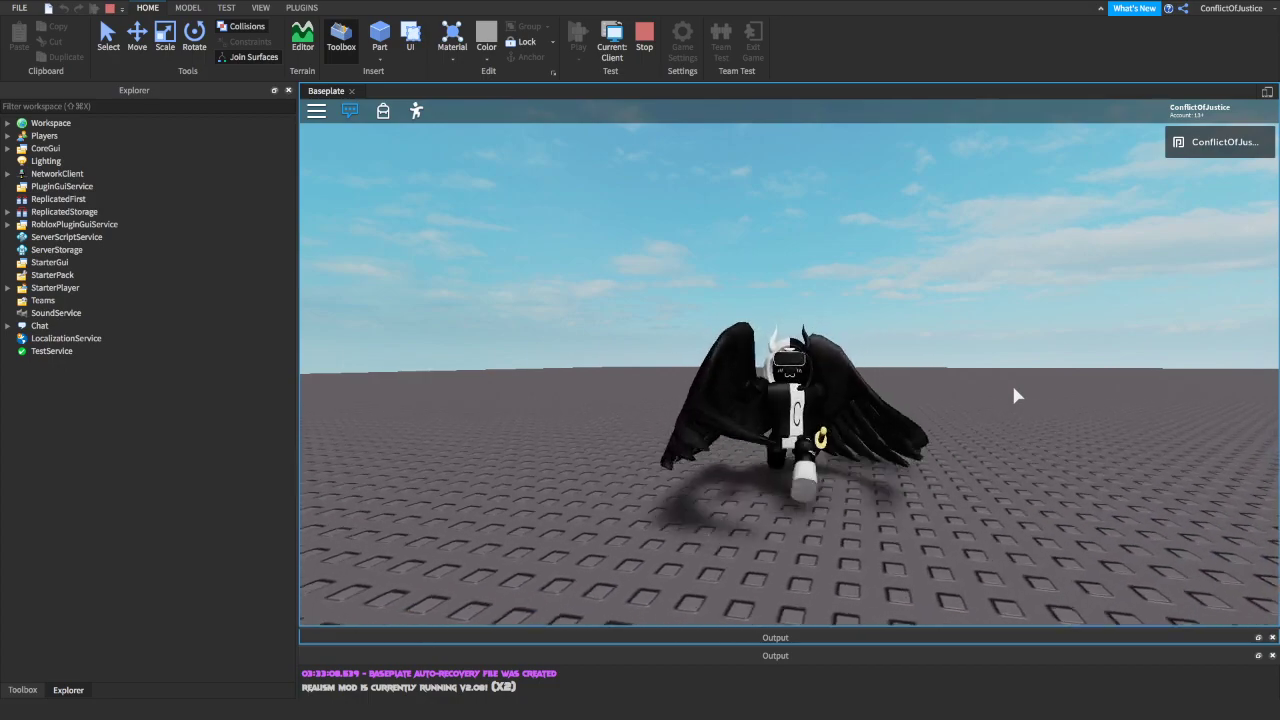
{"action": "key", "text": "d"}
{"action": "right_click_drag", "start_coordinate": [1013, 387], "coordinate": [1013, 387]}
{"action": "key", "text": "s"}
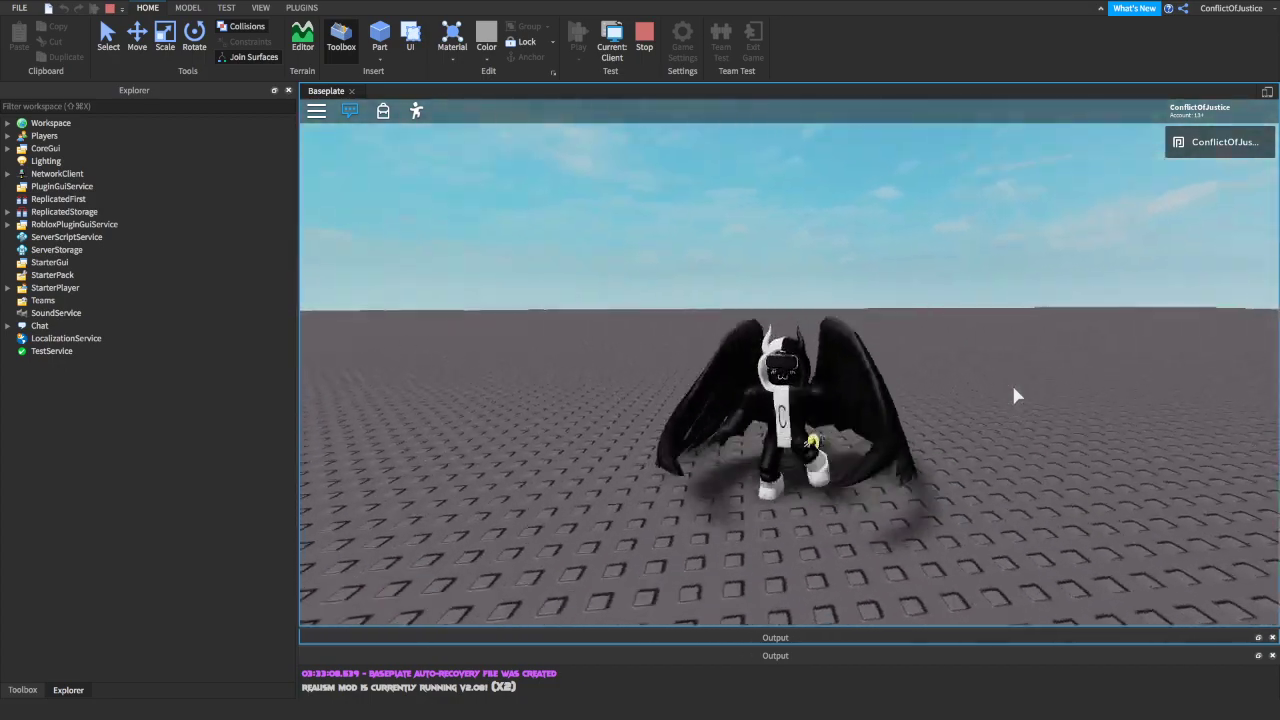
{"action": "key", "text": "space"}
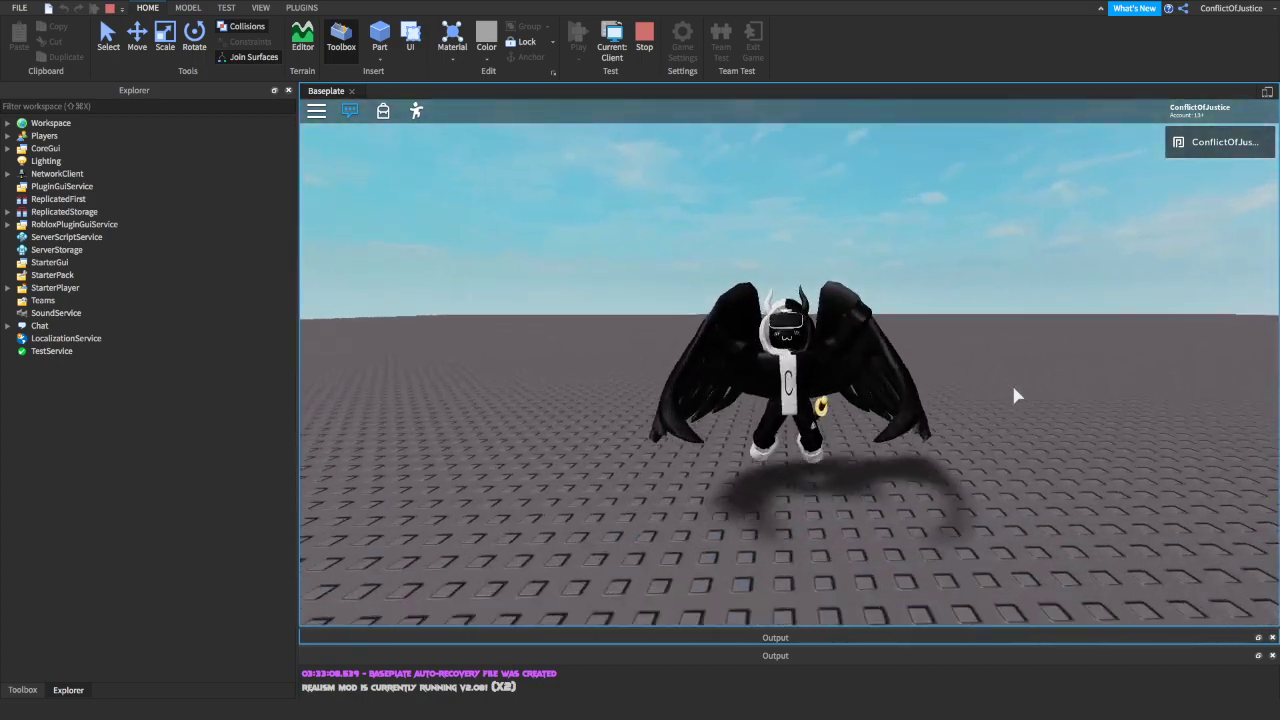
{"action": "key", "text": "space"}
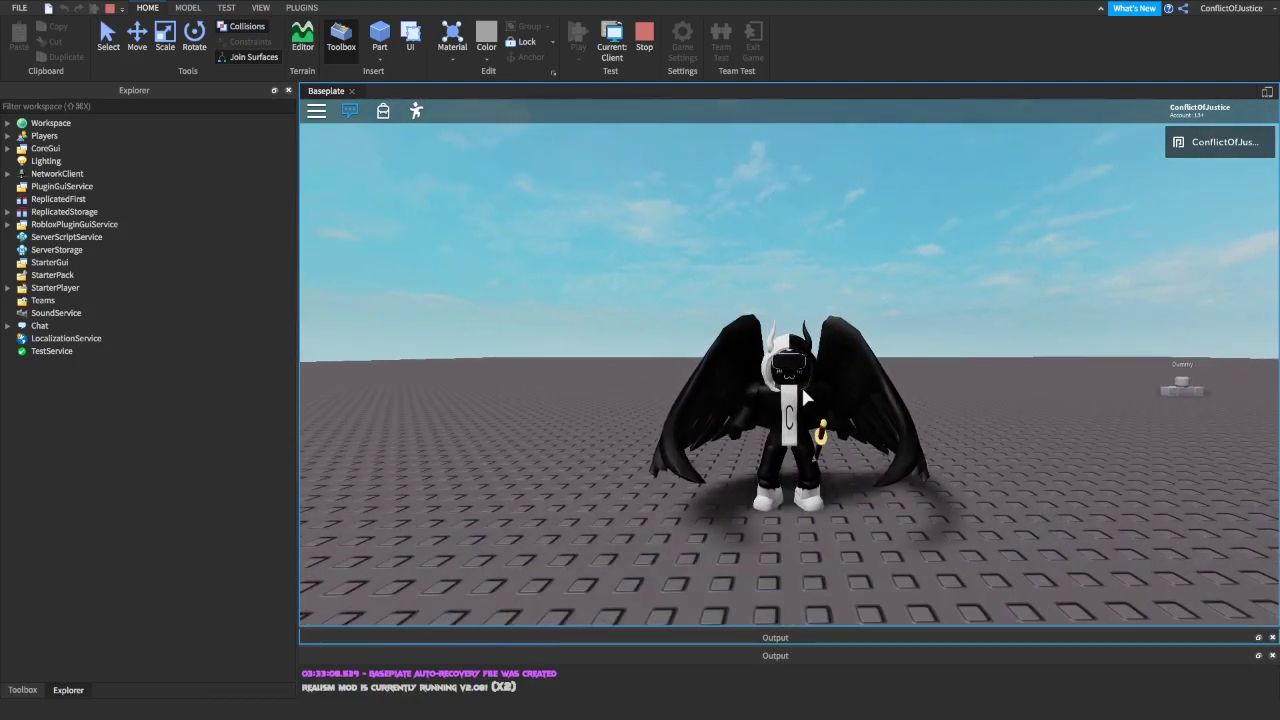
{"action": "key", "text": "space"}
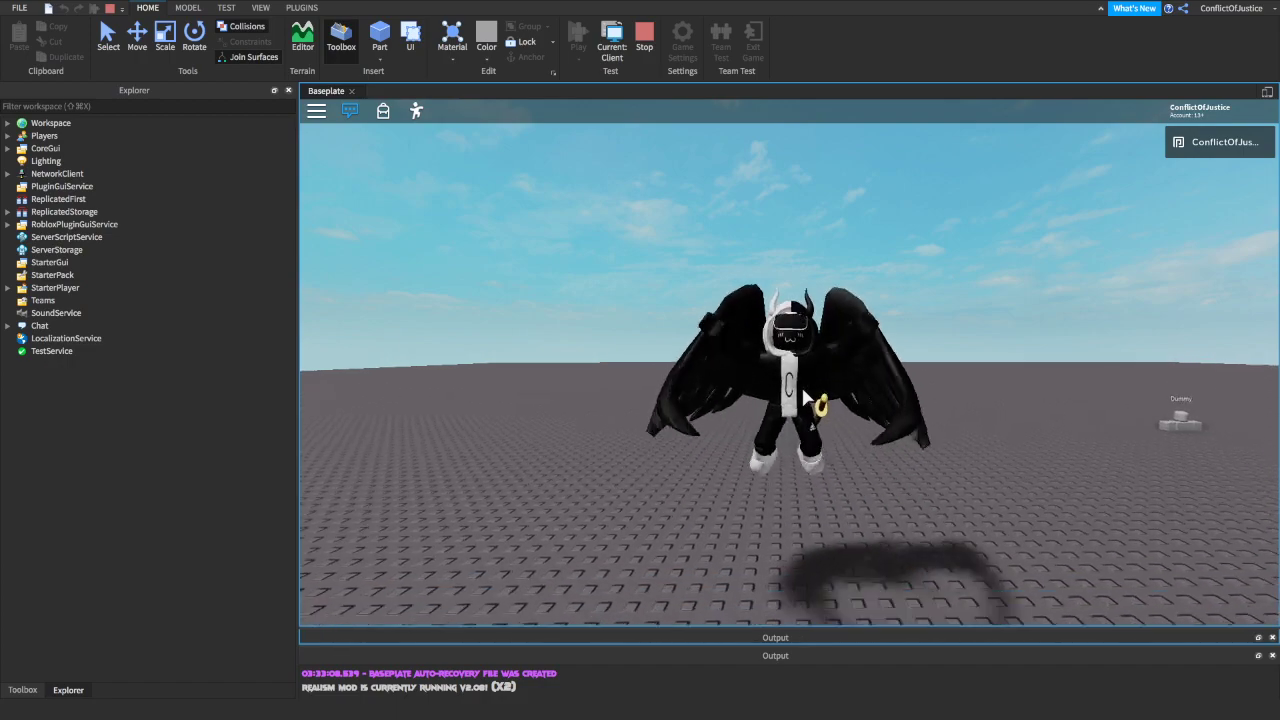
{"action": "key", "text": "space"}
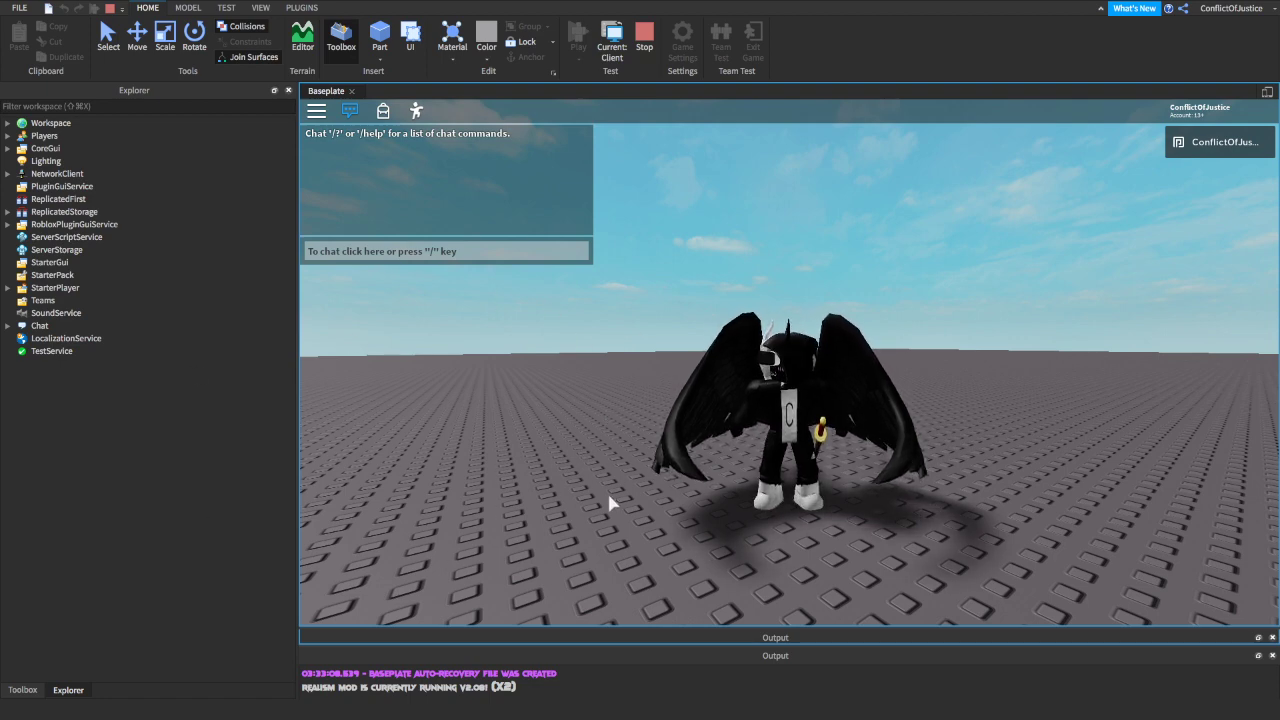
{"action": "key", "text": "w"}
{"action": "key", "text": "s"}
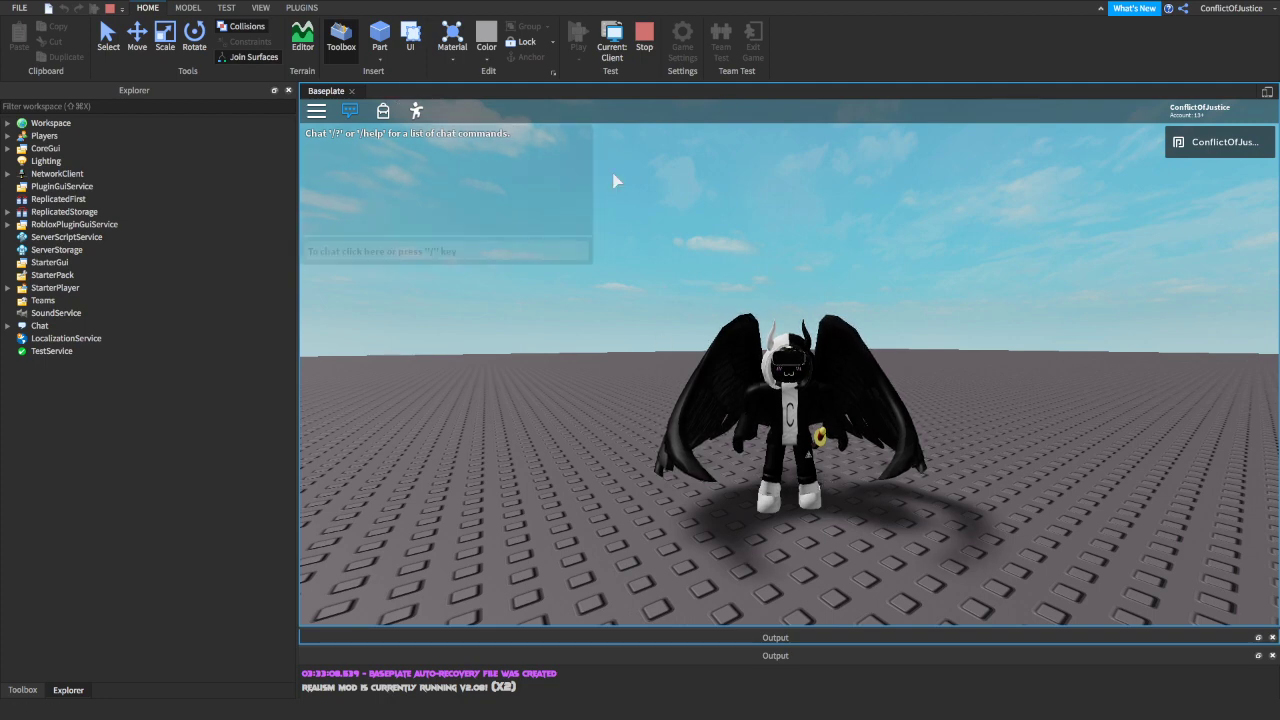
{"action": "left_click", "coordinate": [261, 8]}
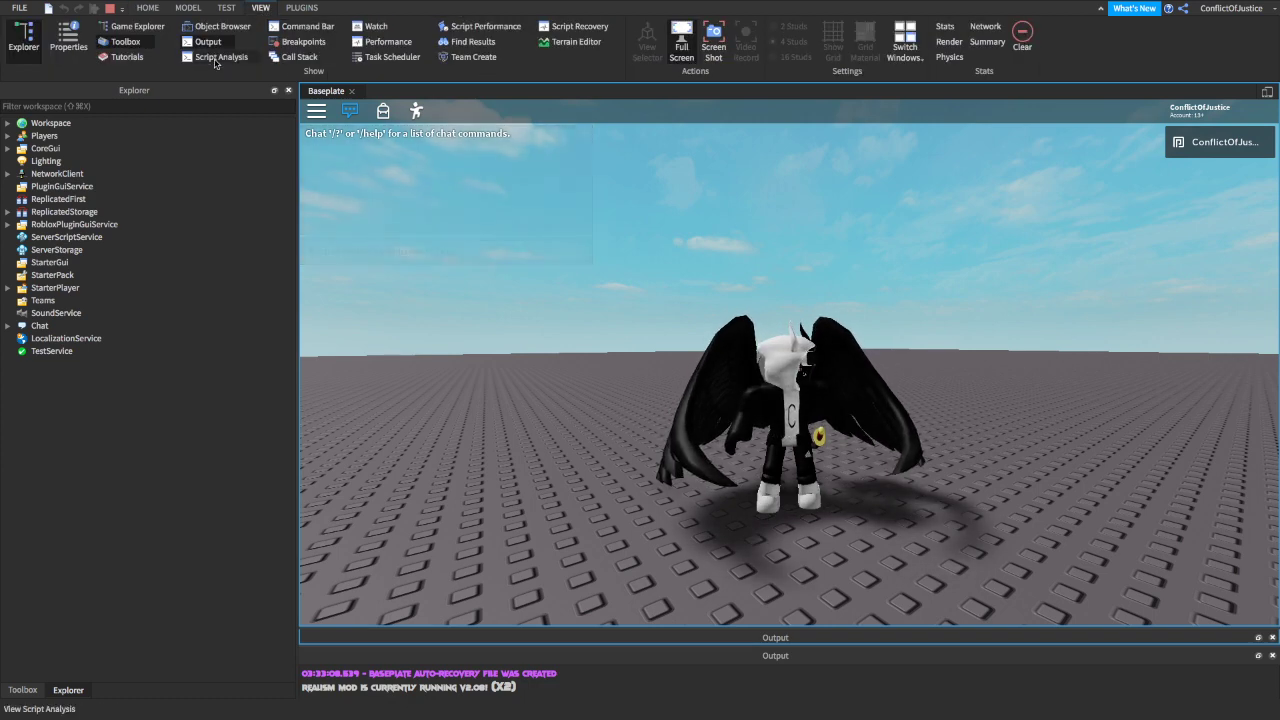